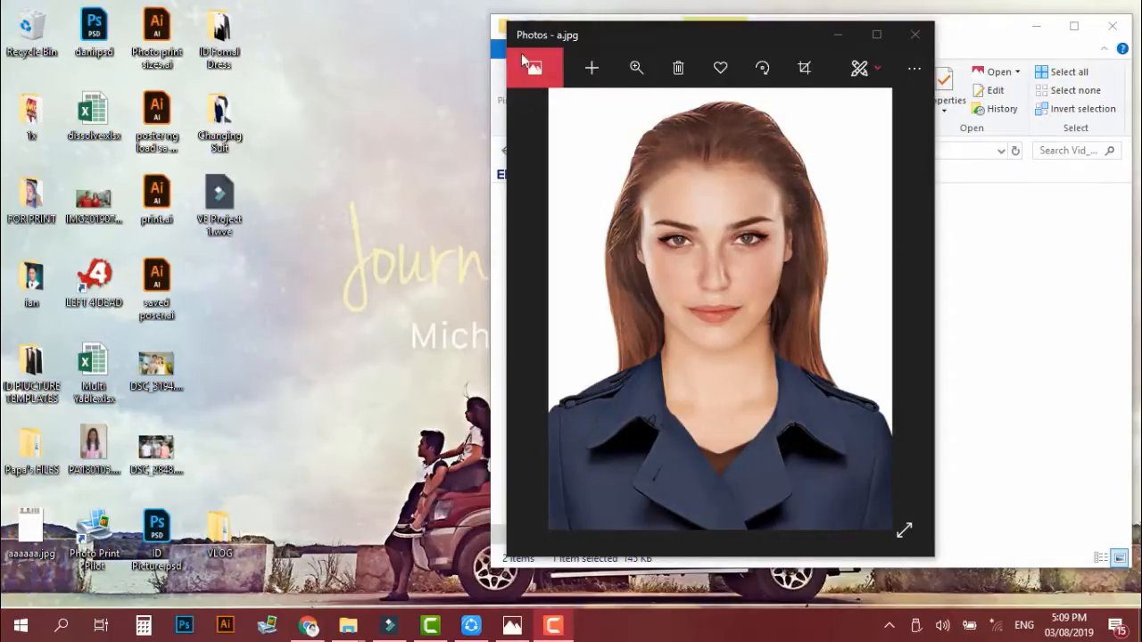
Close the photo preview and open a.jpg from the Vid_006 Adding Name Tag folder in Photoshop
{"action": "left_click", "coordinate": [914, 34]}
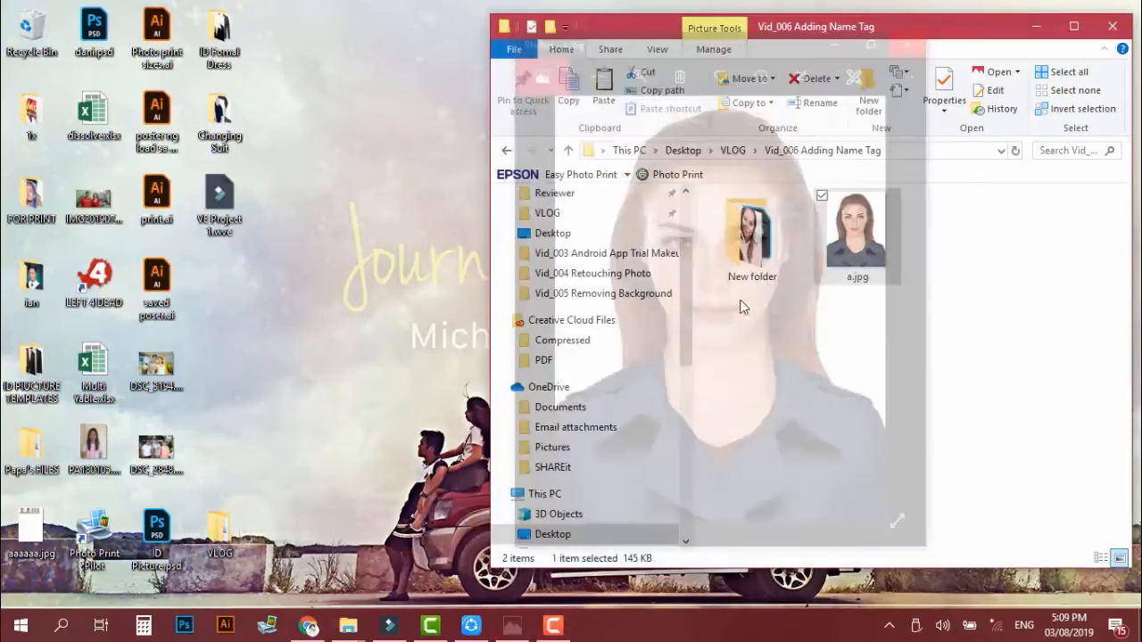
{"action": "left_click", "coordinate": [182, 630]}
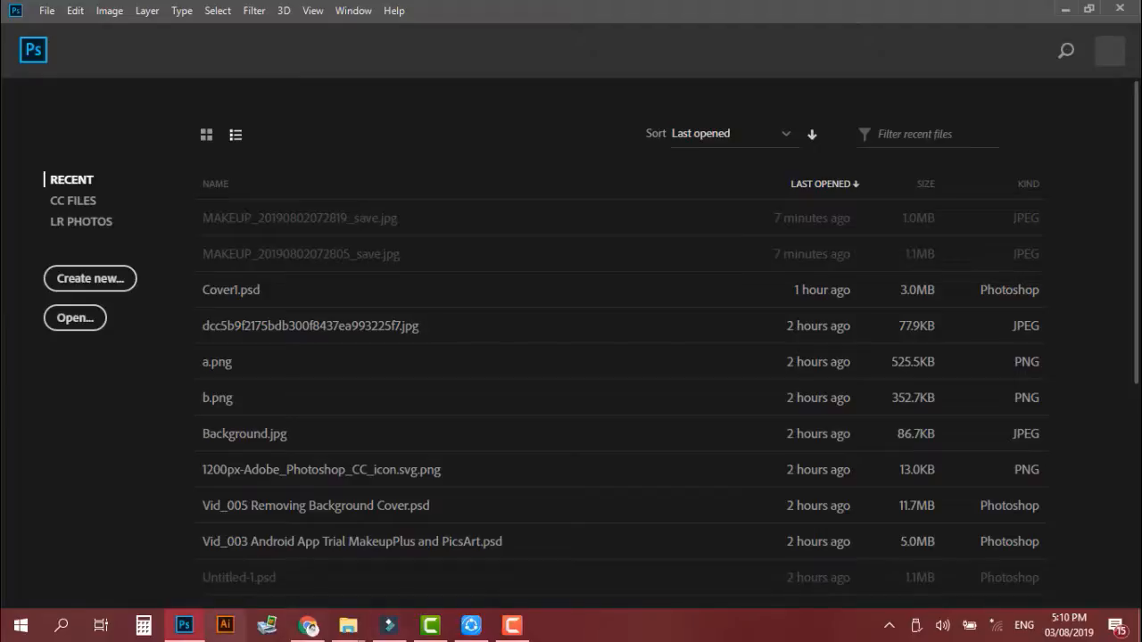
{"action": "left_click", "coordinate": [1064, 9]}
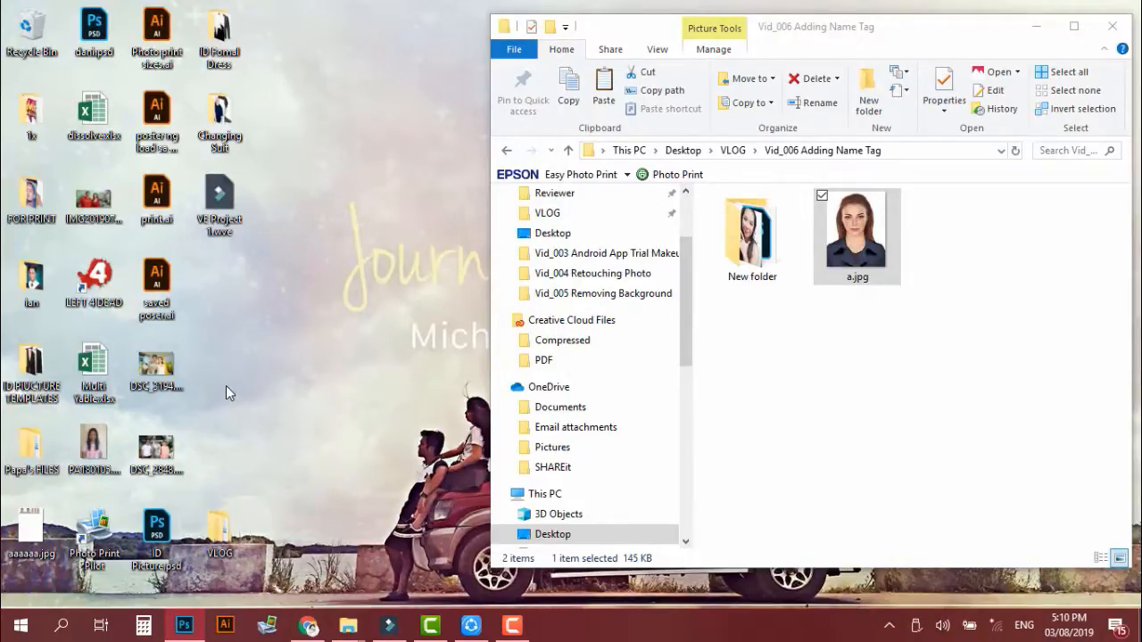
{"action": "left_click", "coordinate": [806, 334]}
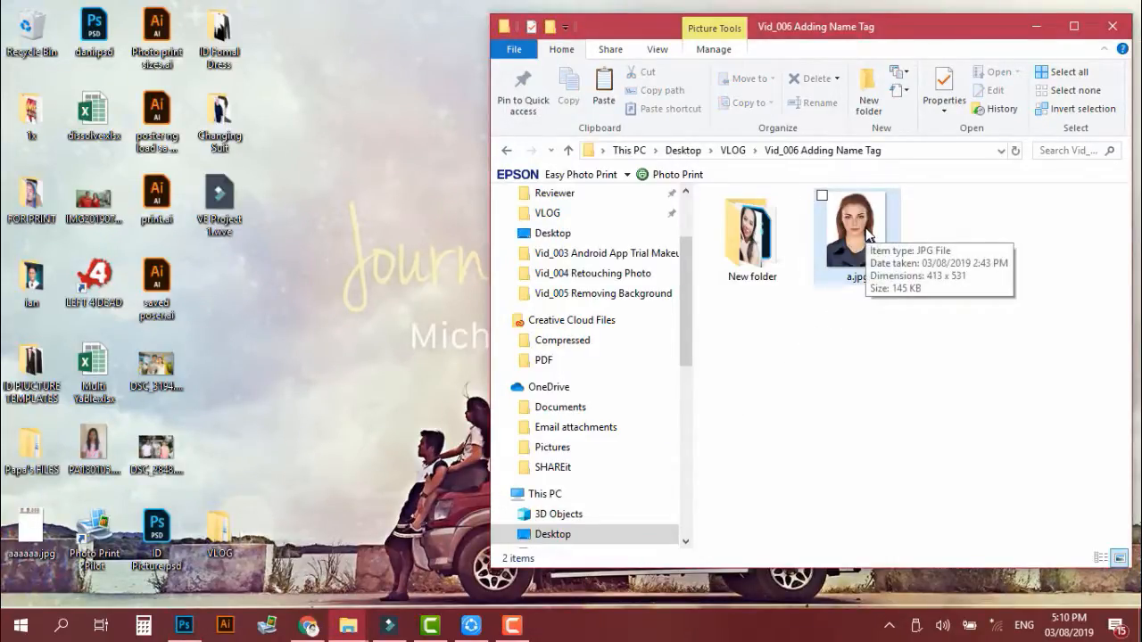
{"action": "left_click_drag", "start_coordinate": [855, 230], "coordinate": [651, 11]}
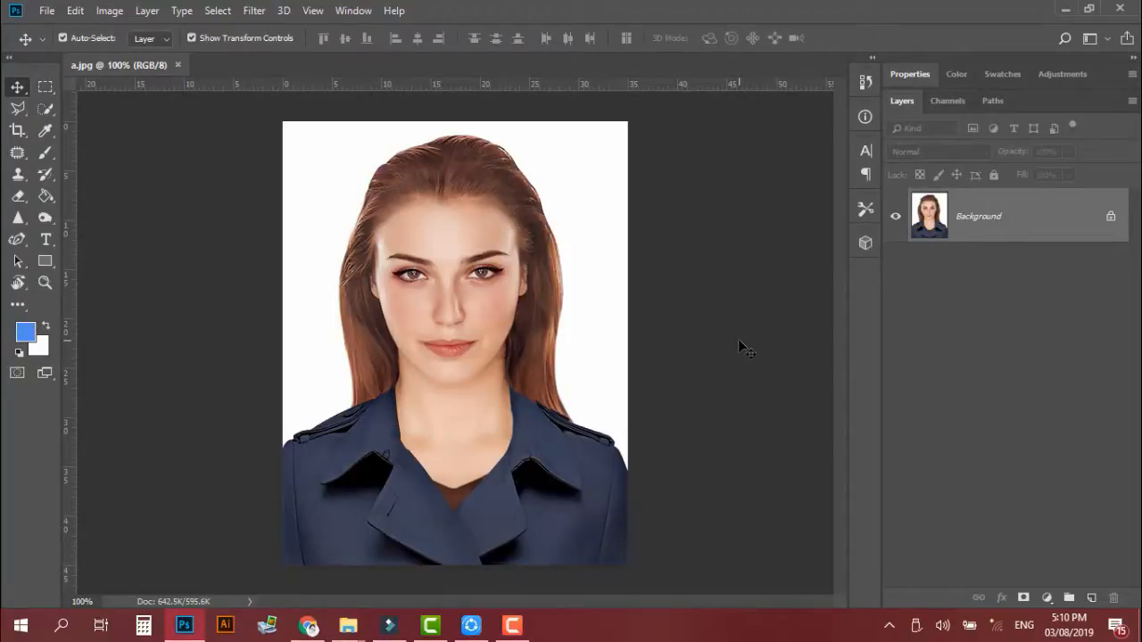
{"action": "key", "text": "c"}
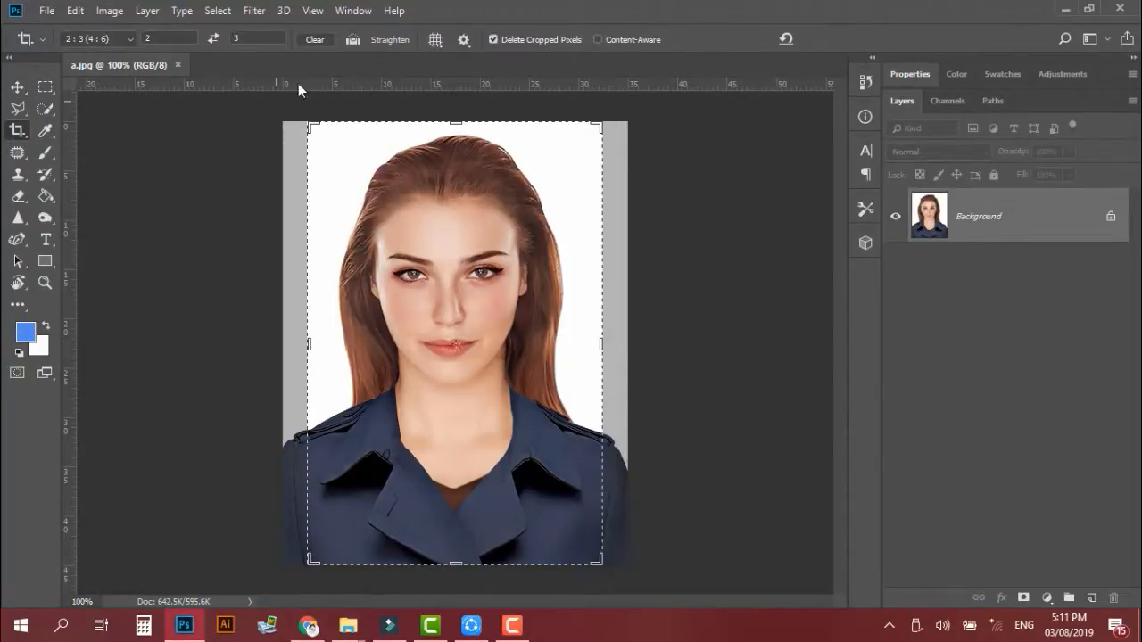
{"action": "left_click", "coordinate": [125, 40]}
{"action": "left_click", "coordinate": [411, 134]}
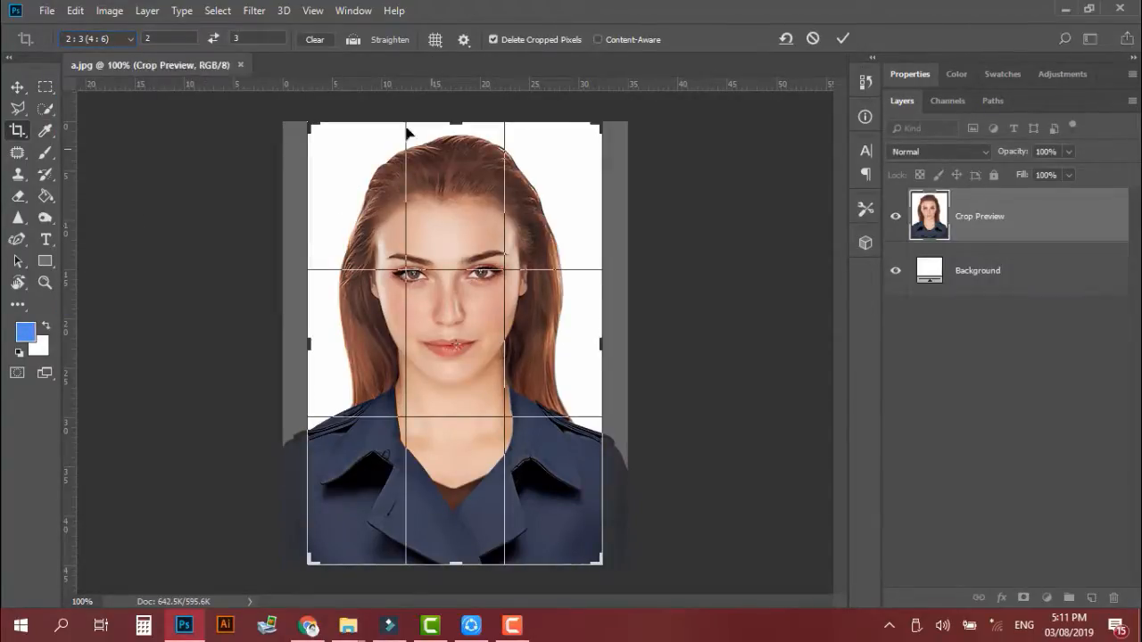
{"action": "left_click", "coordinate": [16, 86]}
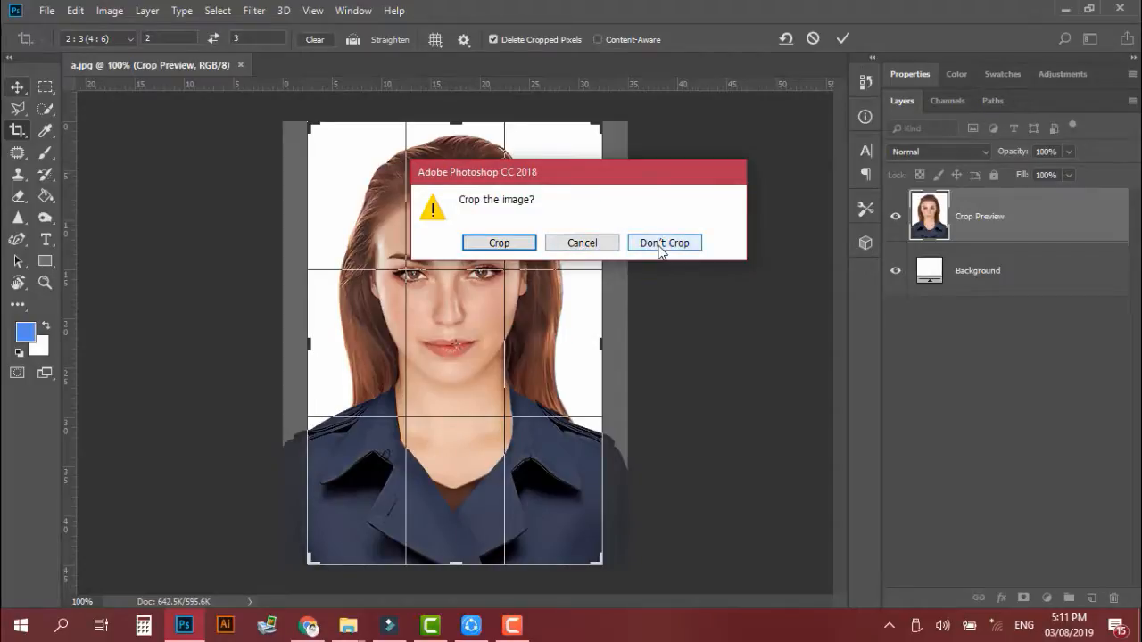
{"action": "left_click", "coordinate": [592, 253]}
{"action": "left_click", "coordinate": [813, 39]}
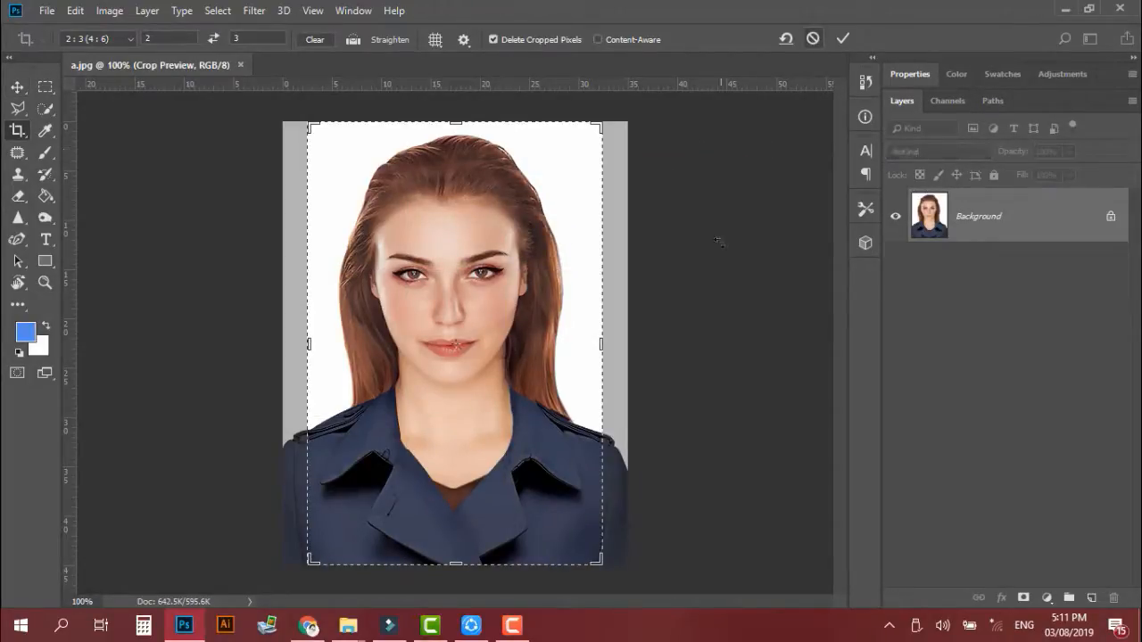
{"action": "left_click", "coordinate": [18, 87]}
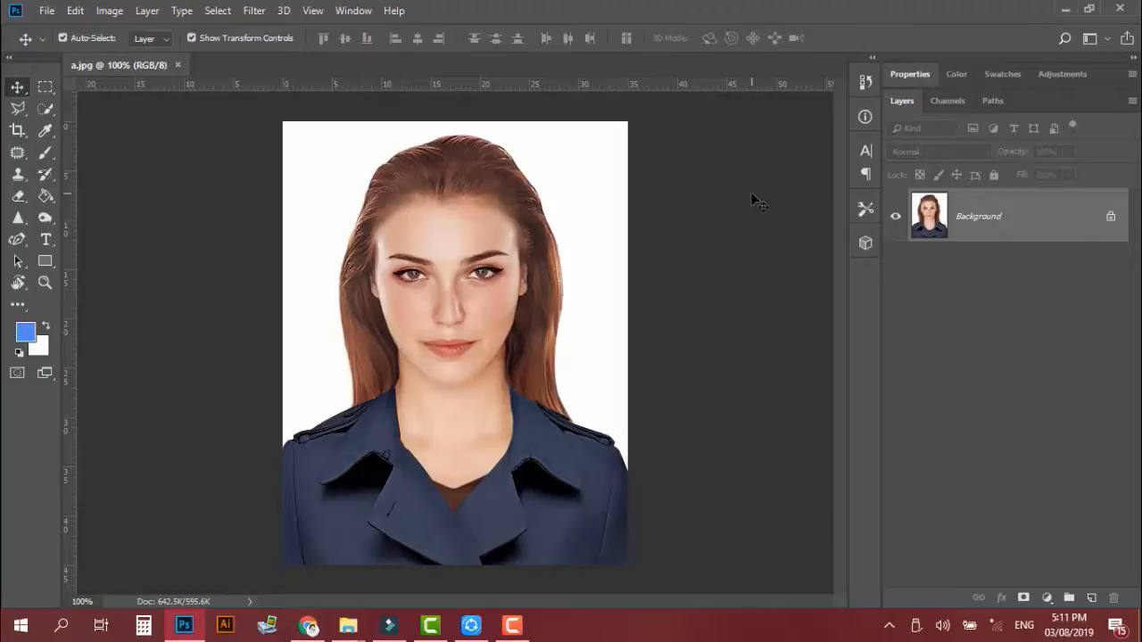
Crop the photo to a width of 35 mm and a height of 45 mm at 300 px/in
{"action": "left_click", "coordinate": [15, 131]}
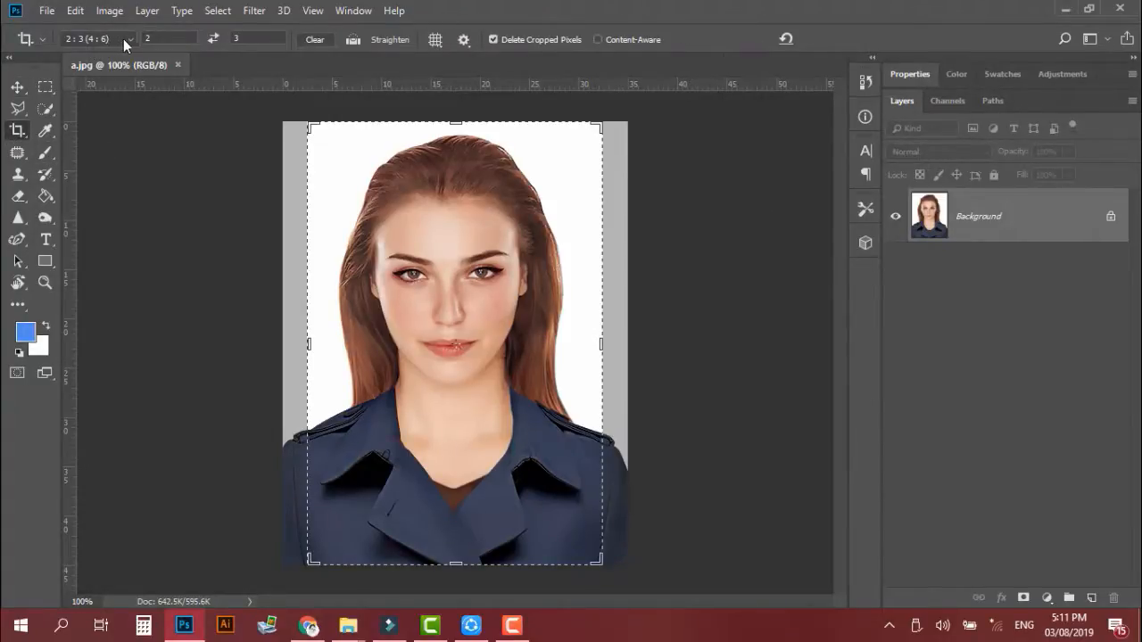
{"action": "left_click", "coordinate": [130, 42]}
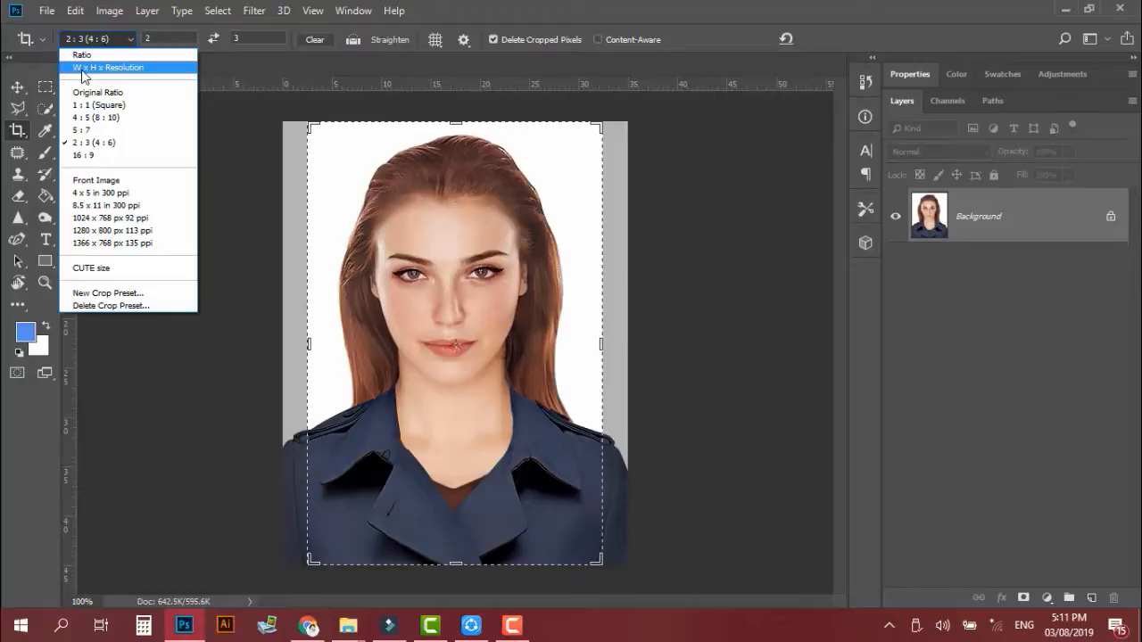
{"action": "left_click", "coordinate": [82, 72]}
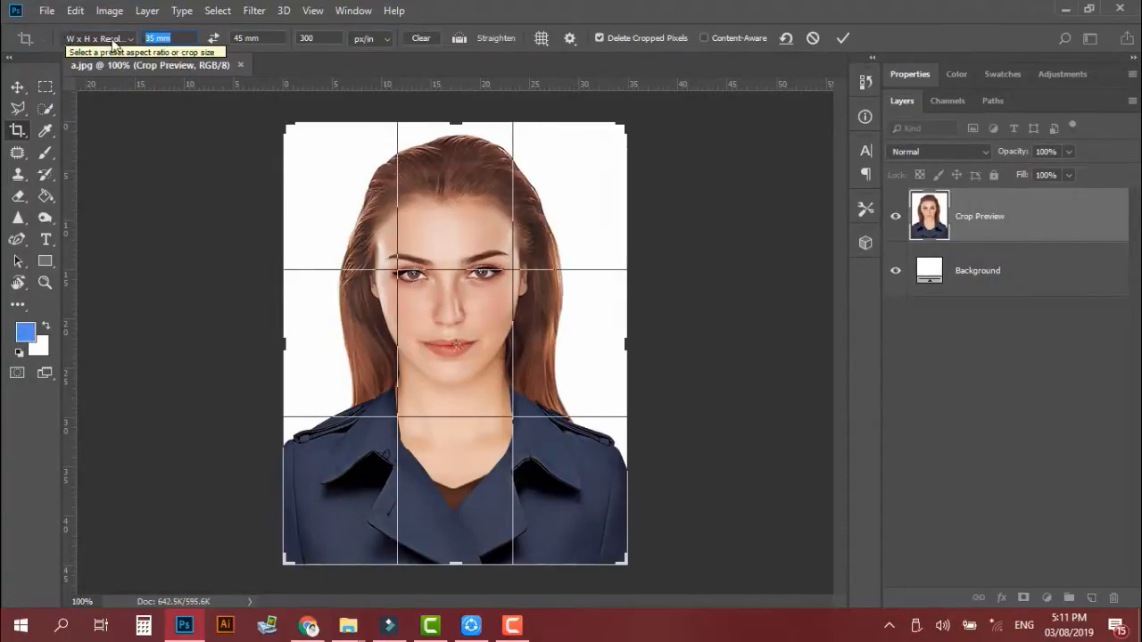
{"action": "type", "text": "35M"}
{"action": "key", "text": "Tab"}
{"action": "type", "text": "45"}
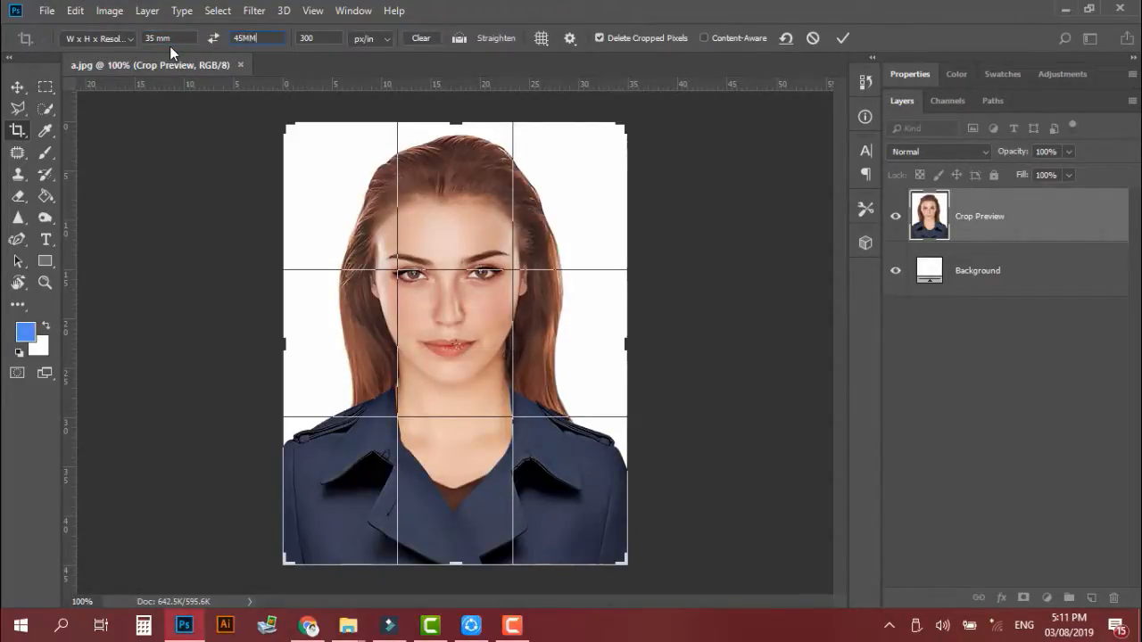
{"action": "key", "text": "Tab"}
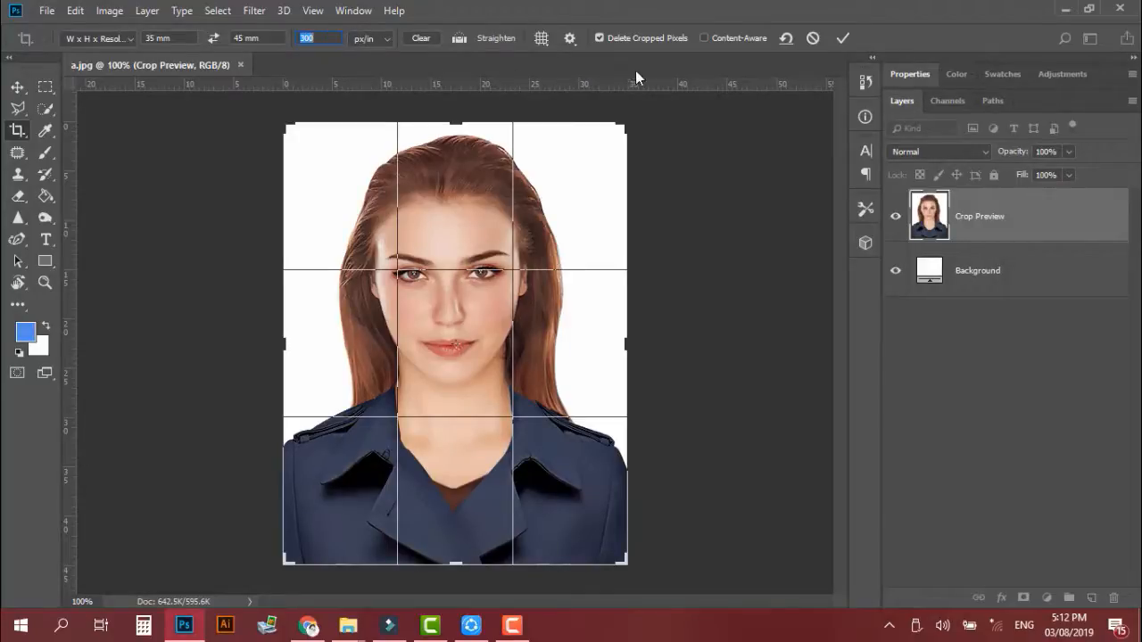
{"action": "left_click", "coordinate": [841, 41]}
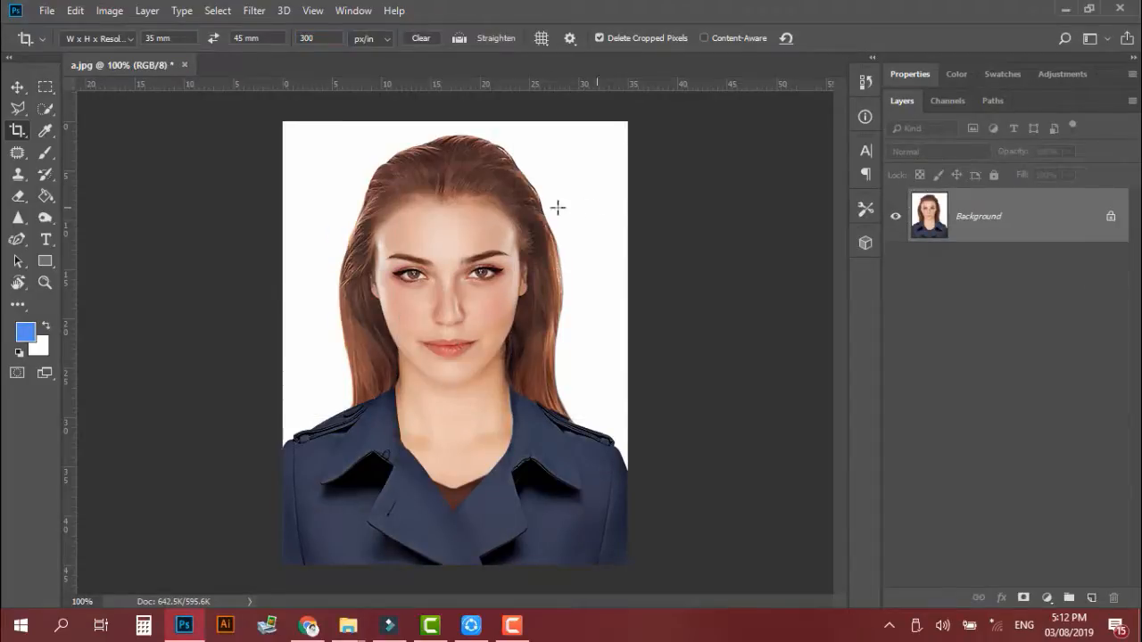
{"action": "left_click", "coordinate": [17, 87]}
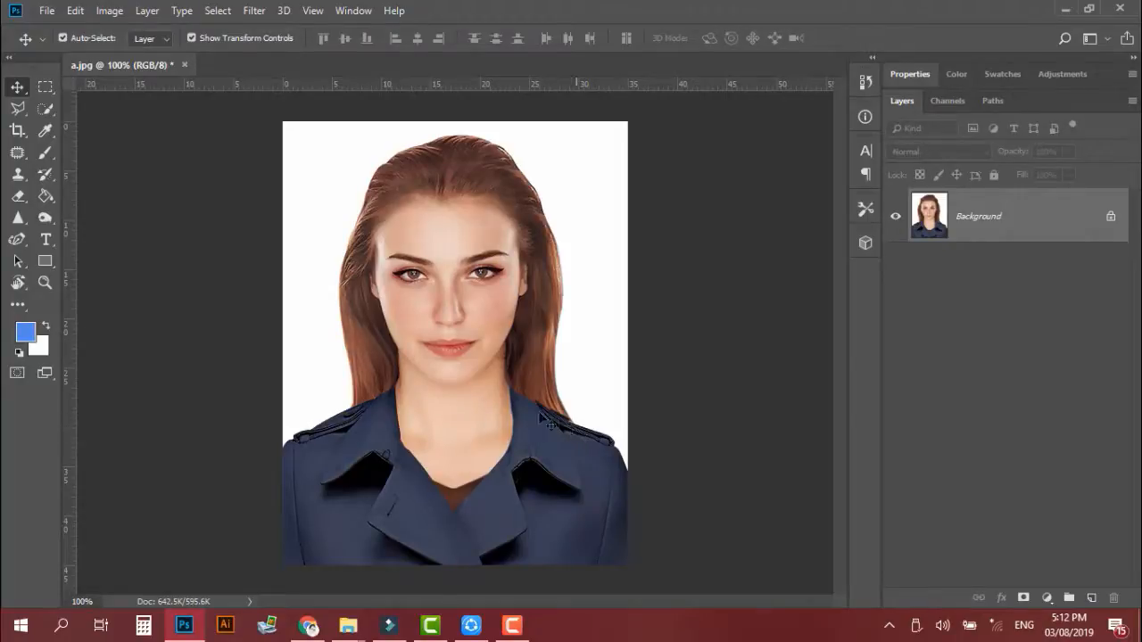
Make white the foreground colour and draw a white rectangle about 326 × 128 px over the coat in the lower part of the photo
{"action": "left_click", "coordinate": [45, 261]}
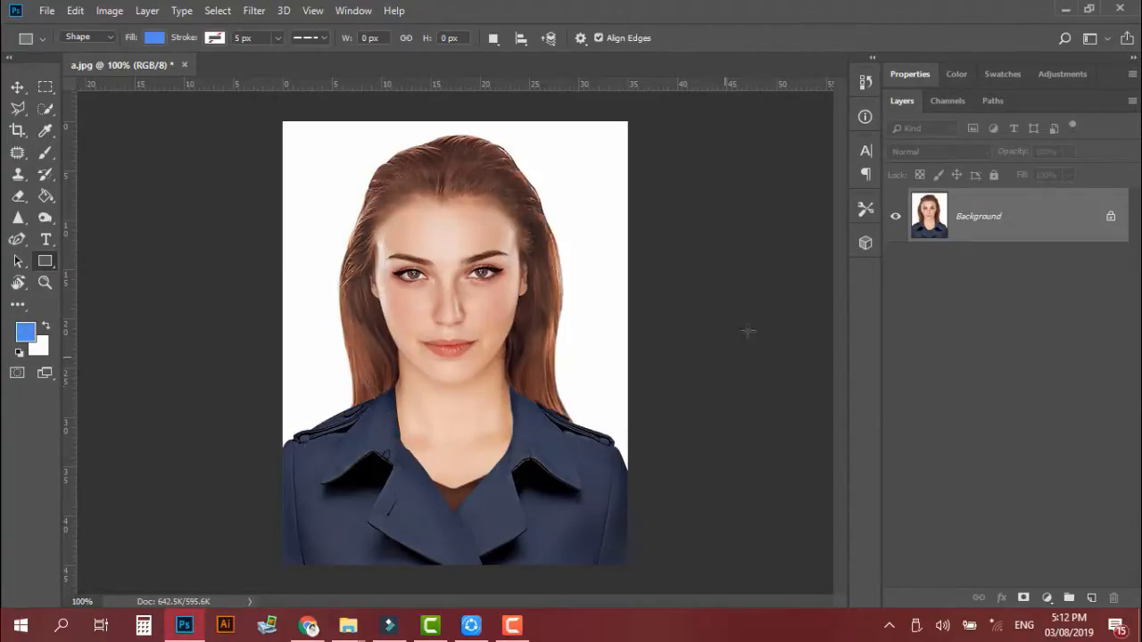
{"action": "left_click", "coordinate": [45, 327]}
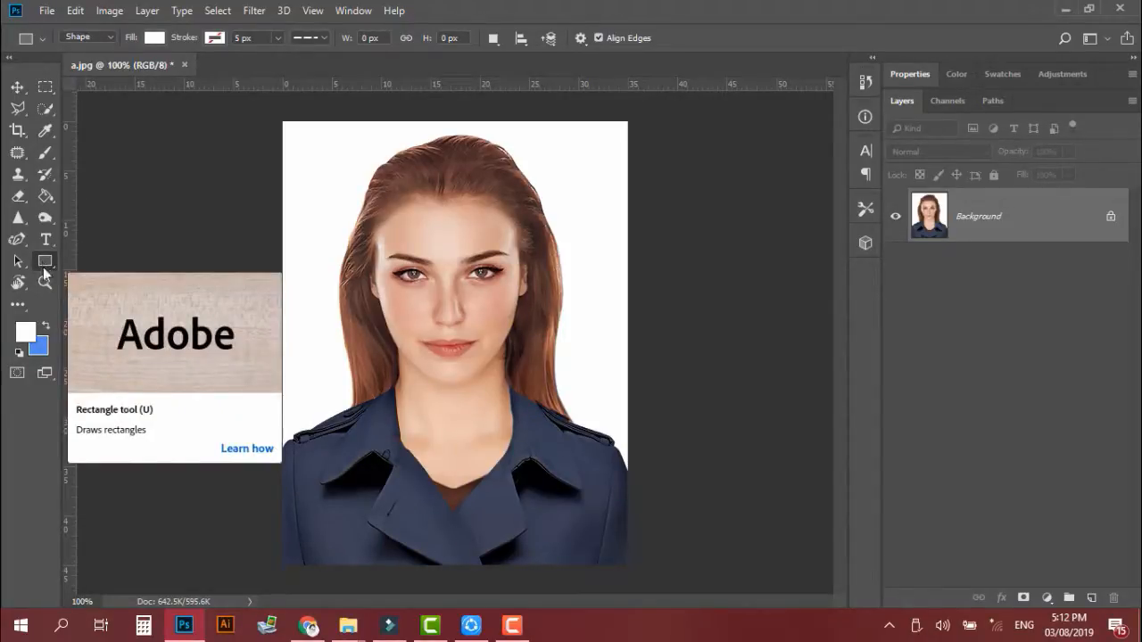
{"action": "left_click", "coordinate": [46, 323]}
{"action": "left_click", "coordinate": [46, 324]}
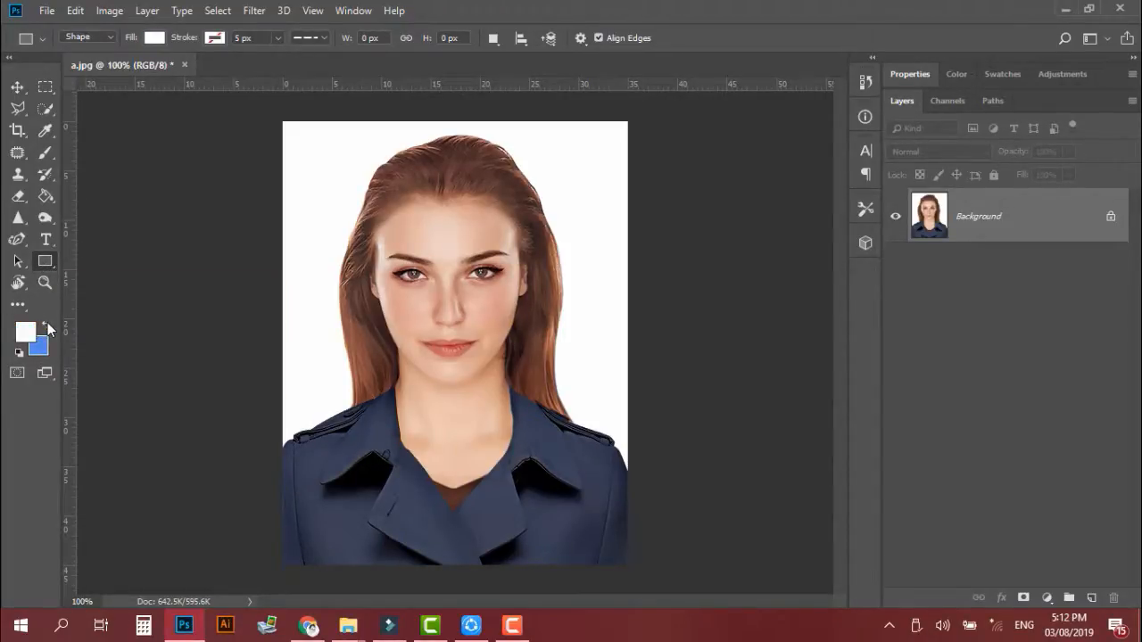
{"action": "left_click", "coordinate": [47, 322]}
{"action": "left_click", "coordinate": [49, 324]}
{"action": "left_click_drag", "start_coordinate": [330, 437], "coordinate": [603, 545]}
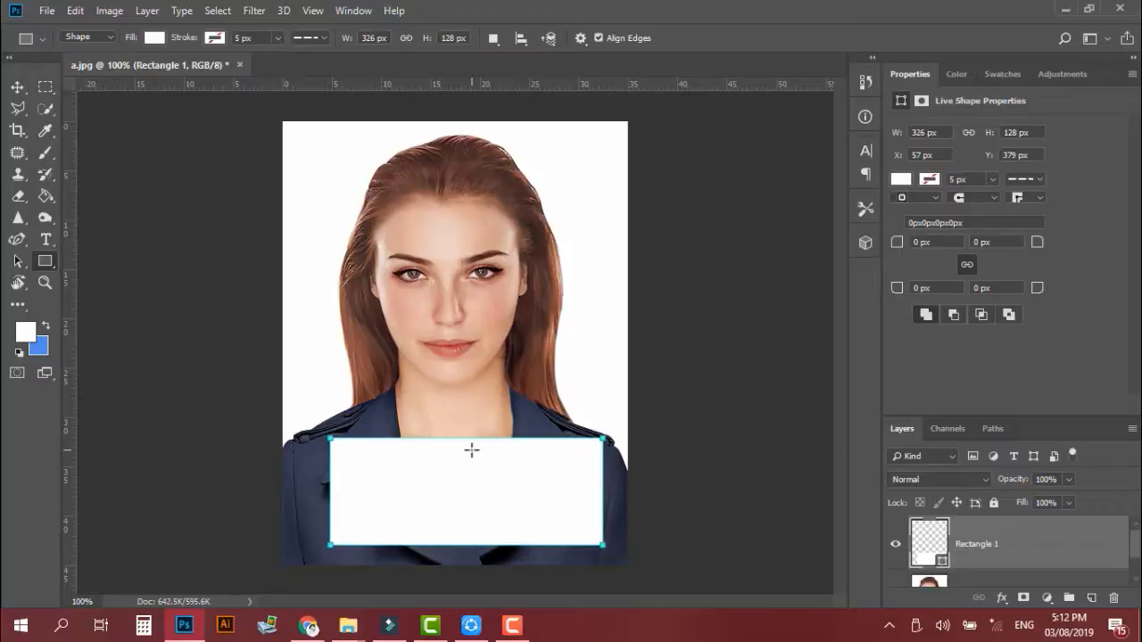
Move the white rectangle to the photo's lower-left corner and resize it to about 413 × 72 px, spanning the full bottom edge
{"action": "left_click", "coordinate": [18, 87]}
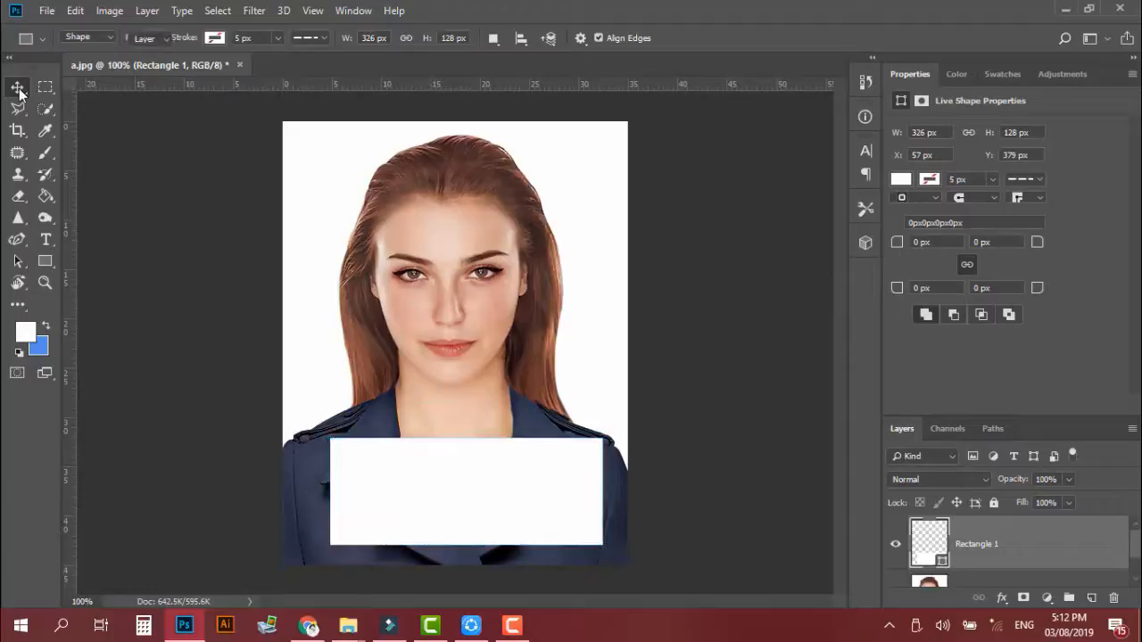
{"action": "left_click_drag", "start_coordinate": [491, 472], "coordinate": [449, 487]}
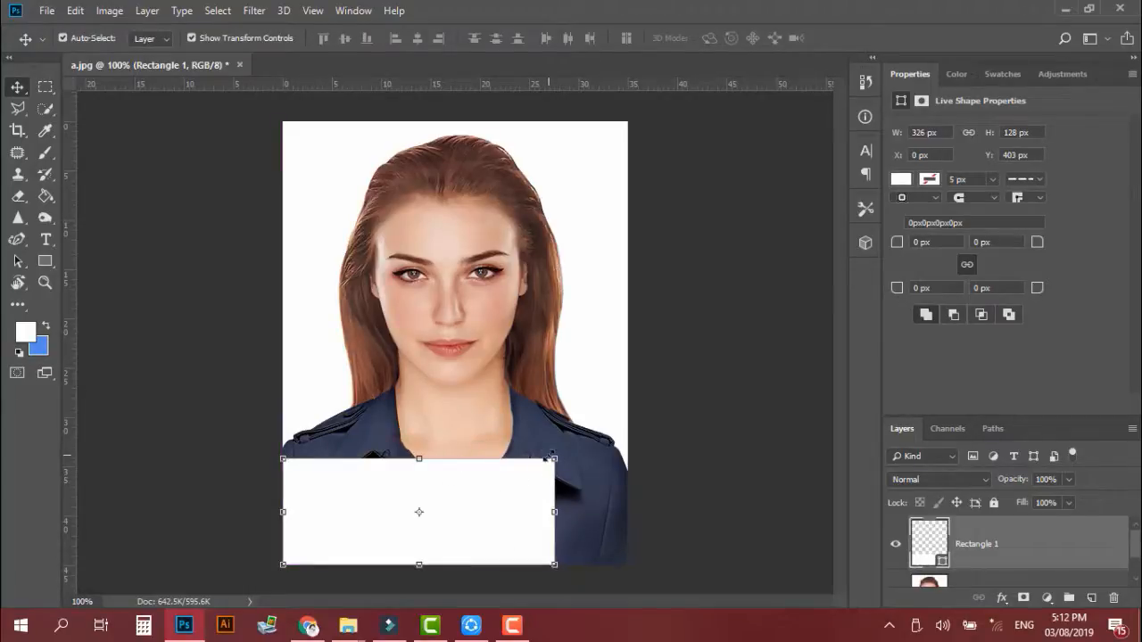
{"action": "left_click_drag", "start_coordinate": [548, 456], "coordinate": [618, 506]}
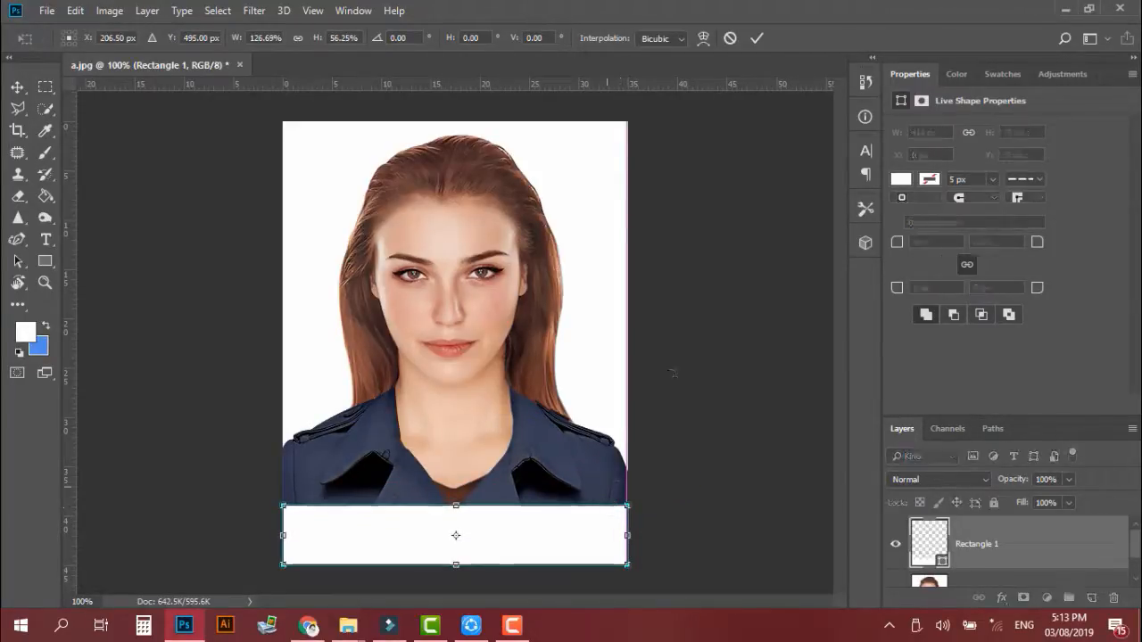
{"action": "left_click", "coordinate": [758, 37]}
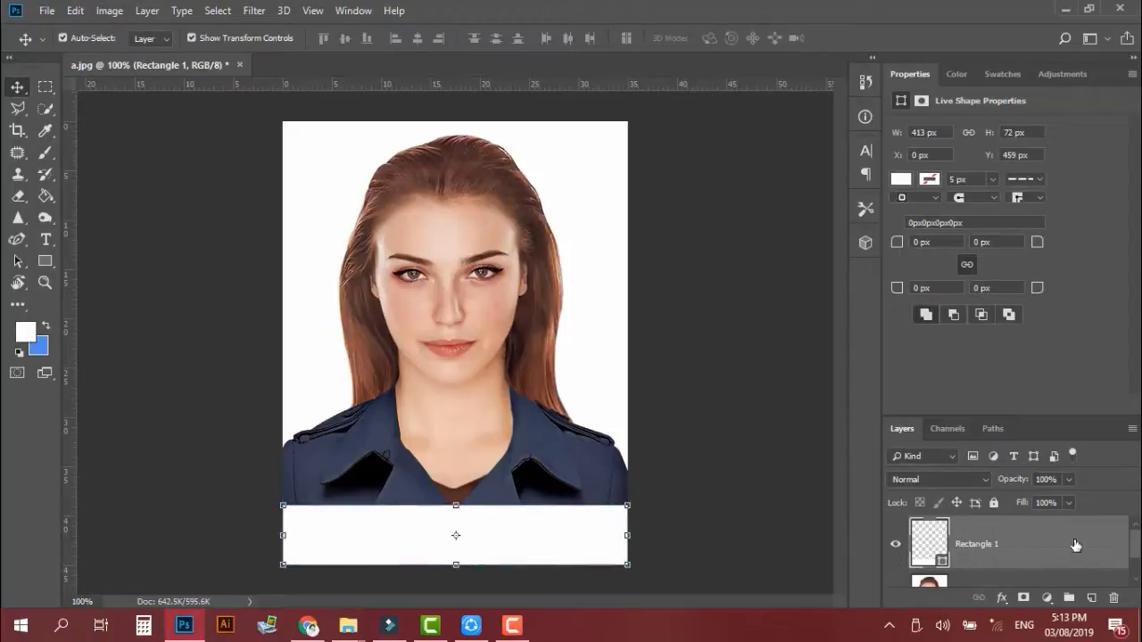
{"action": "left_click", "coordinate": [905, 74]}
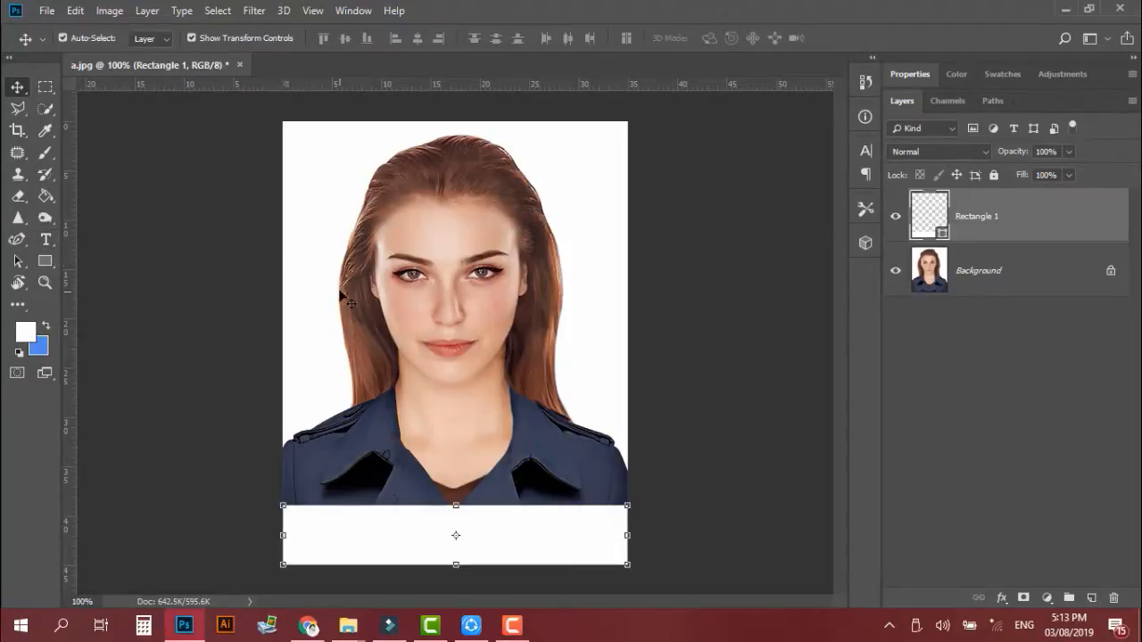
Activate the Horizontal Type tool and look through the available fonts for a suitable name tag typeface
{"action": "left_click", "coordinate": [47, 238]}
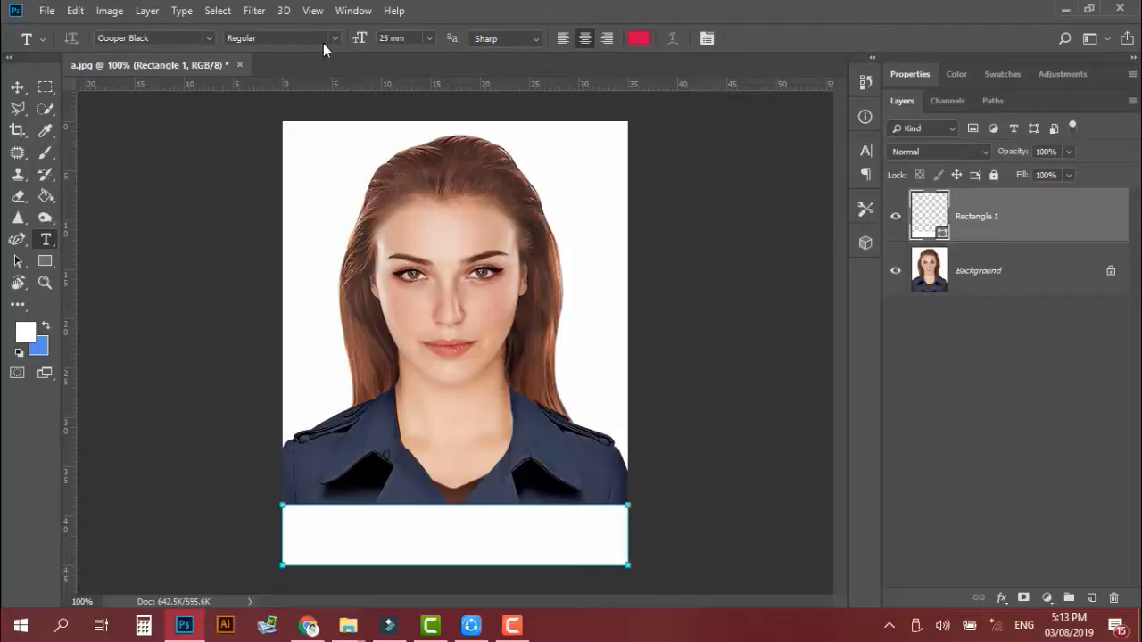
{"action": "left_click", "coordinate": [212, 38]}
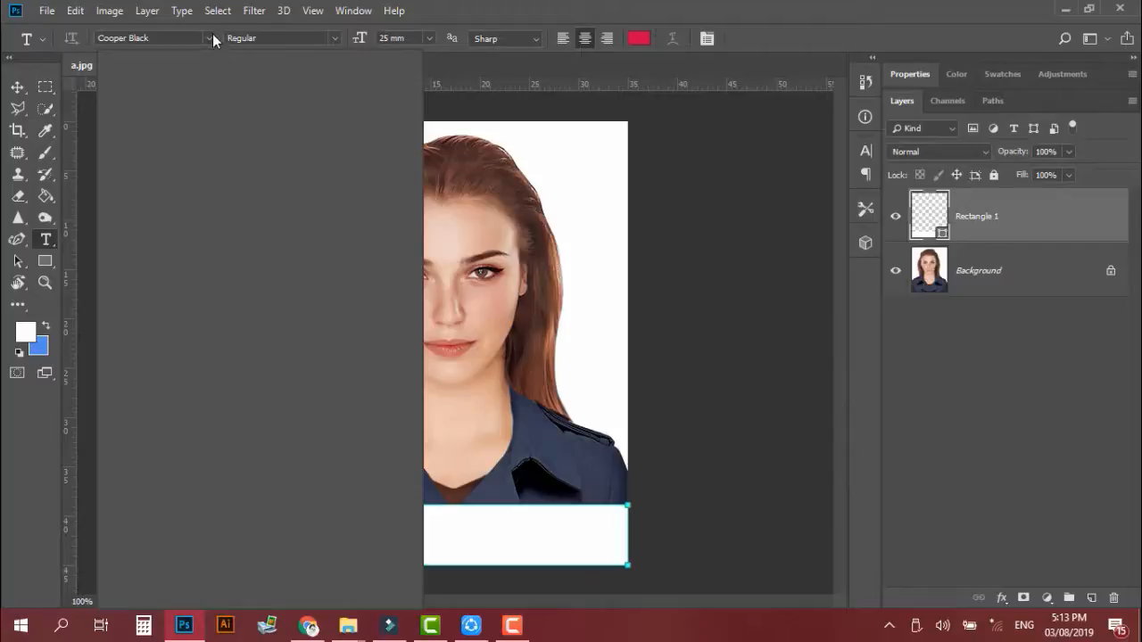
{"action": "left_click", "coordinate": [211, 35]}
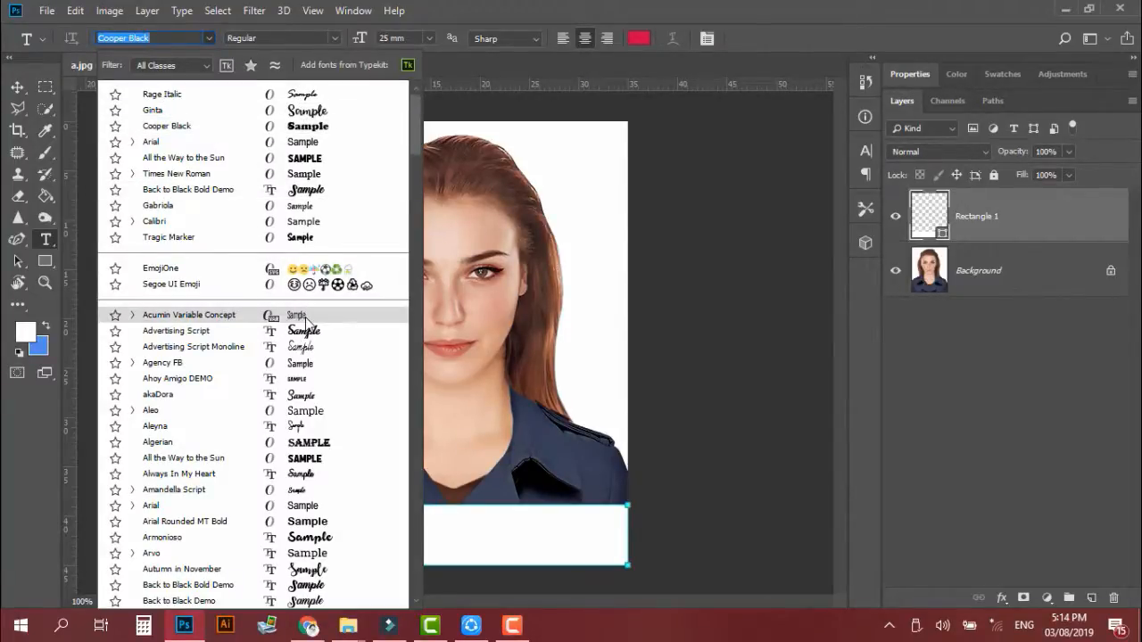
{"action": "scroll", "coordinate": [307, 318], "scroll_direction": "down", "scroll_amount": 3}
{"action": "scroll", "coordinate": [308, 382], "scroll_direction": "down", "scroll_amount": 6}
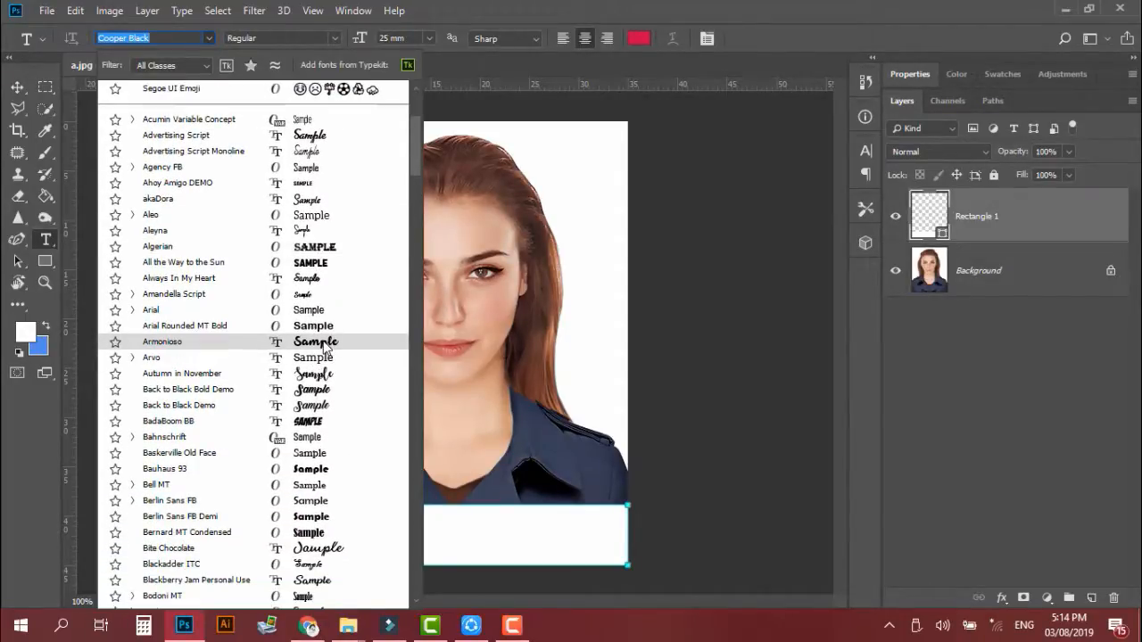
{"action": "scroll", "coordinate": [323, 393], "scroll_direction": "down", "scroll_amount": 6}
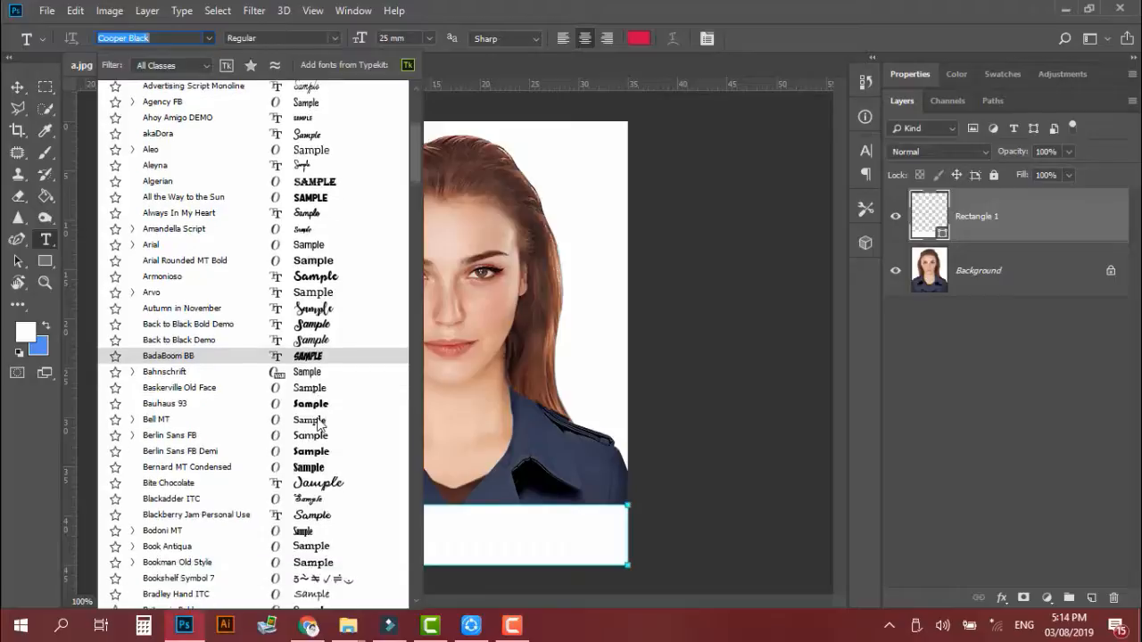
{"action": "scroll", "coordinate": [319, 425], "scroll_direction": "down", "scroll_amount": 6}
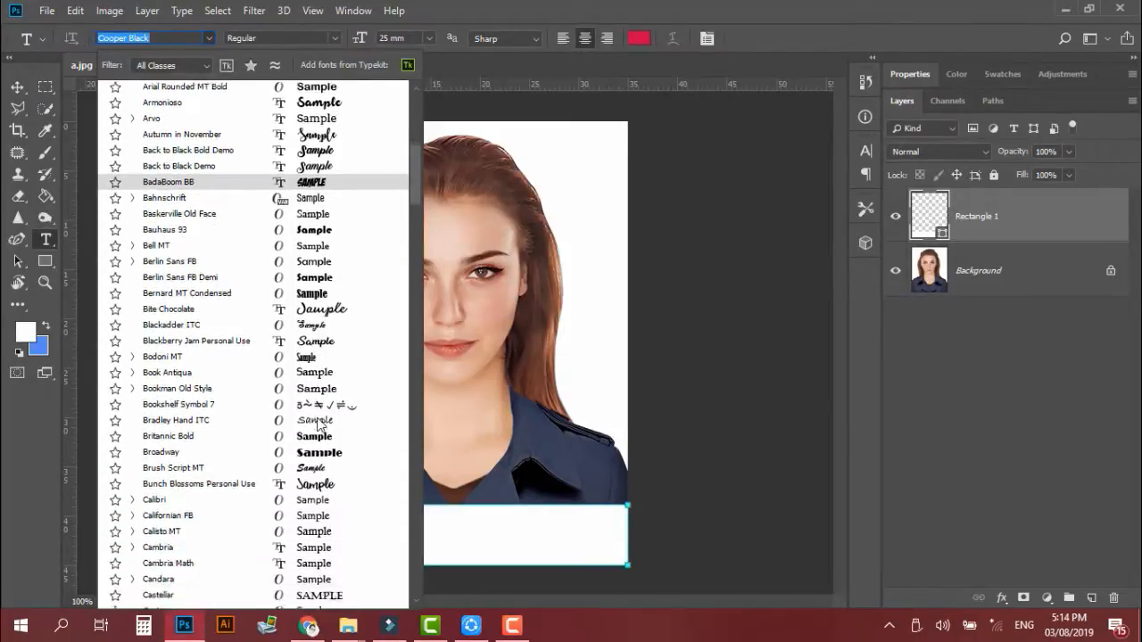
{"action": "scroll", "coordinate": [319, 425], "scroll_direction": "down", "scroll_amount": 11}
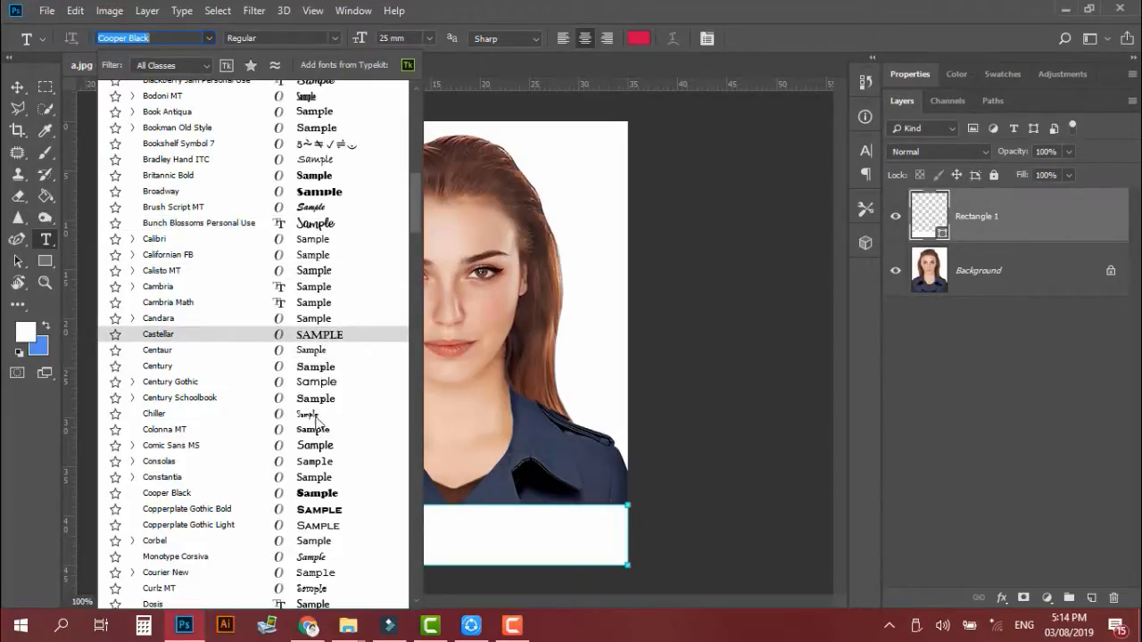
{"action": "scroll", "coordinate": [322, 428], "scroll_direction": "down", "scroll_amount": 3}
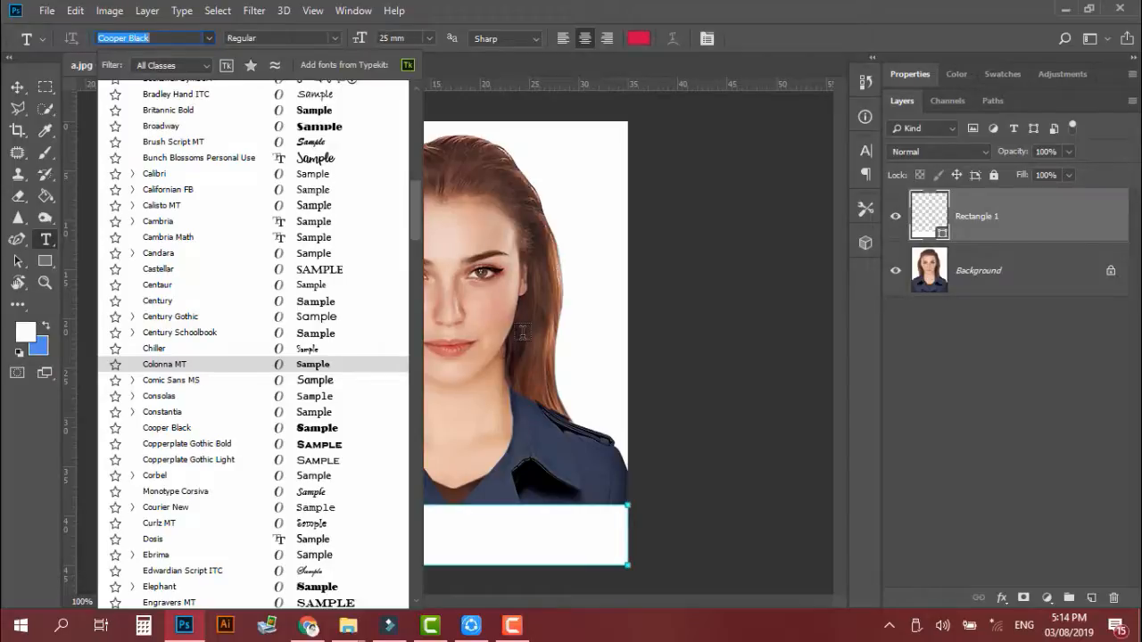
{"action": "scroll", "coordinate": [323, 480], "scroll_direction": "down", "scroll_amount": 3}
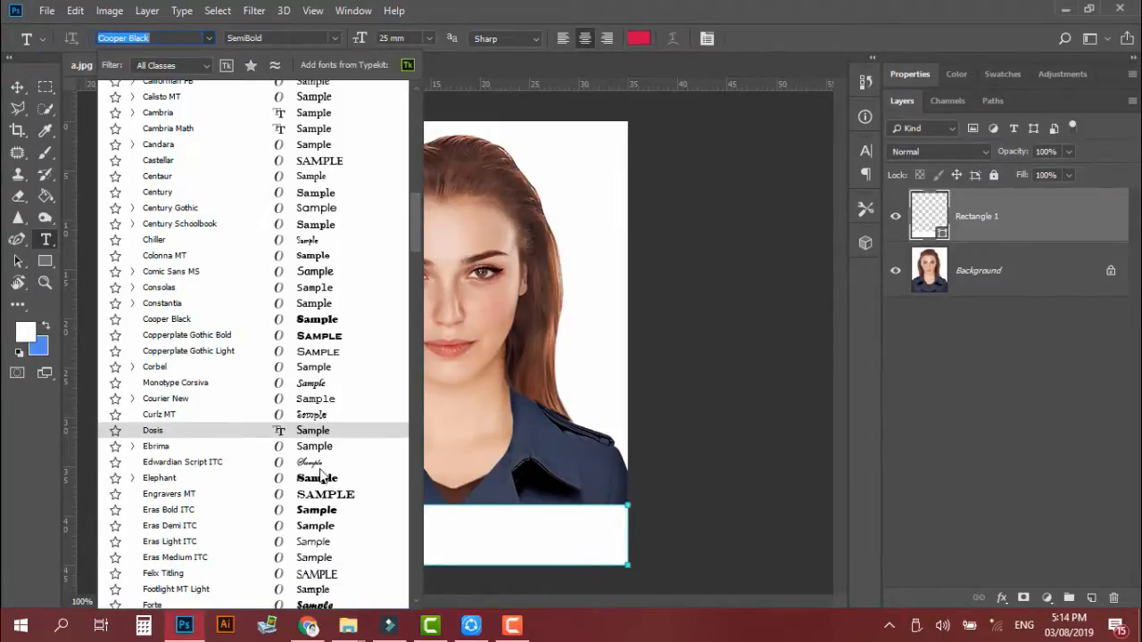
{"action": "scroll", "coordinate": [320, 513], "scroll_direction": "down", "scroll_amount": 2}
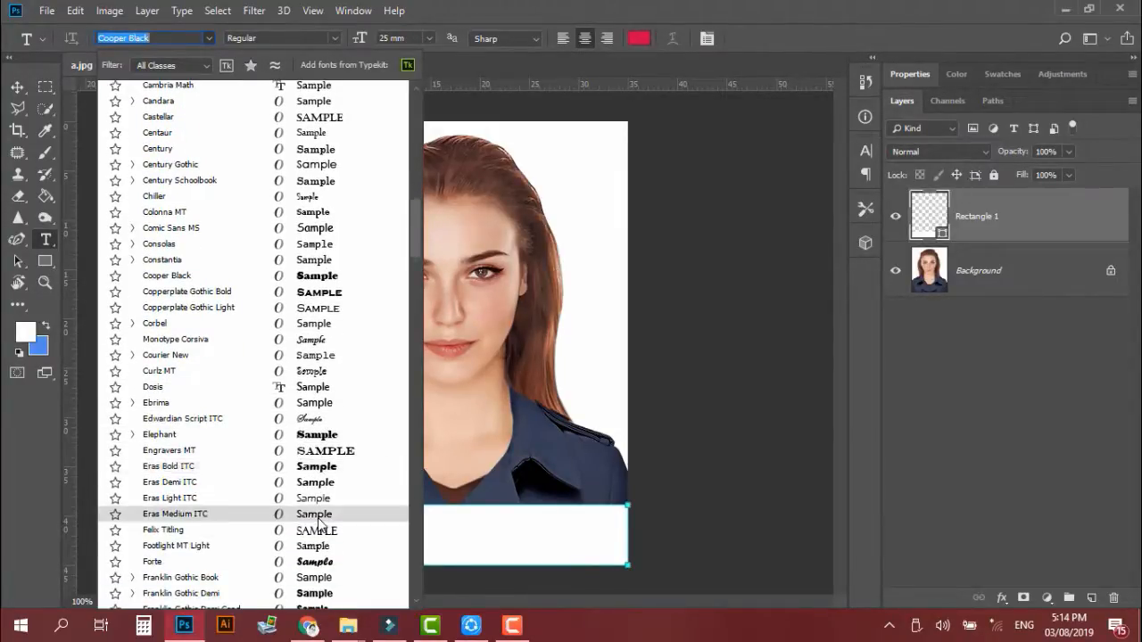
{"action": "scroll", "coordinate": [319, 522], "scroll_direction": "down", "scroll_amount": 1}
{"action": "scroll", "coordinate": [323, 518], "scroll_direction": "down", "scroll_amount": 2}
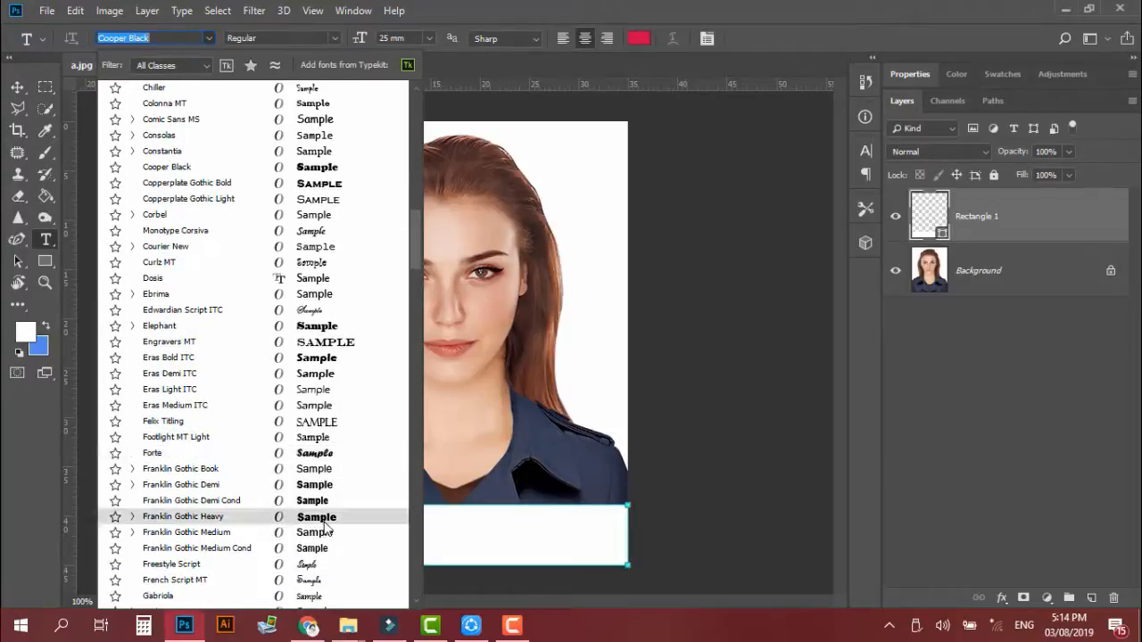
{"action": "scroll", "coordinate": [325, 496], "scroll_direction": "up", "scroll_amount": 1}
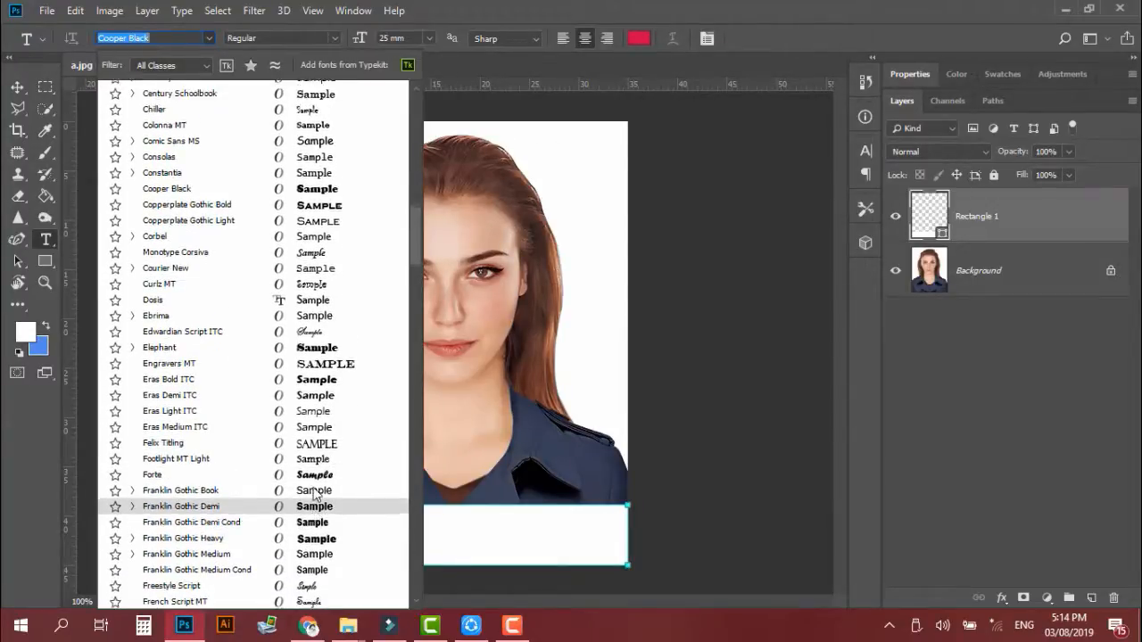
{"action": "scroll", "coordinate": [325, 497], "scroll_direction": "up", "scroll_amount": 2}
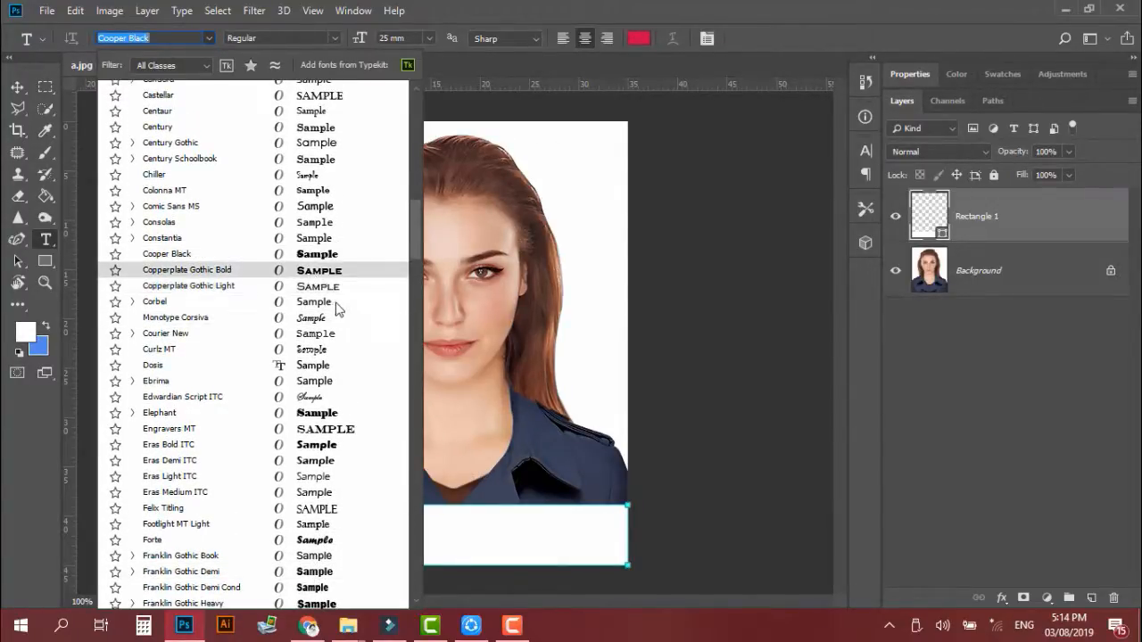
{"action": "scroll", "coordinate": [337, 308], "scroll_direction": "up", "scroll_amount": 2}
{"action": "mouse_move", "coordinate": [415, 244]}
{"action": "left_mouse_down"}
{"action": "mouse_move", "coordinate": [417, 443]}
{"action": "mouse_move", "coordinate": [413, 115]}
{"action": "left_mouse_up"}
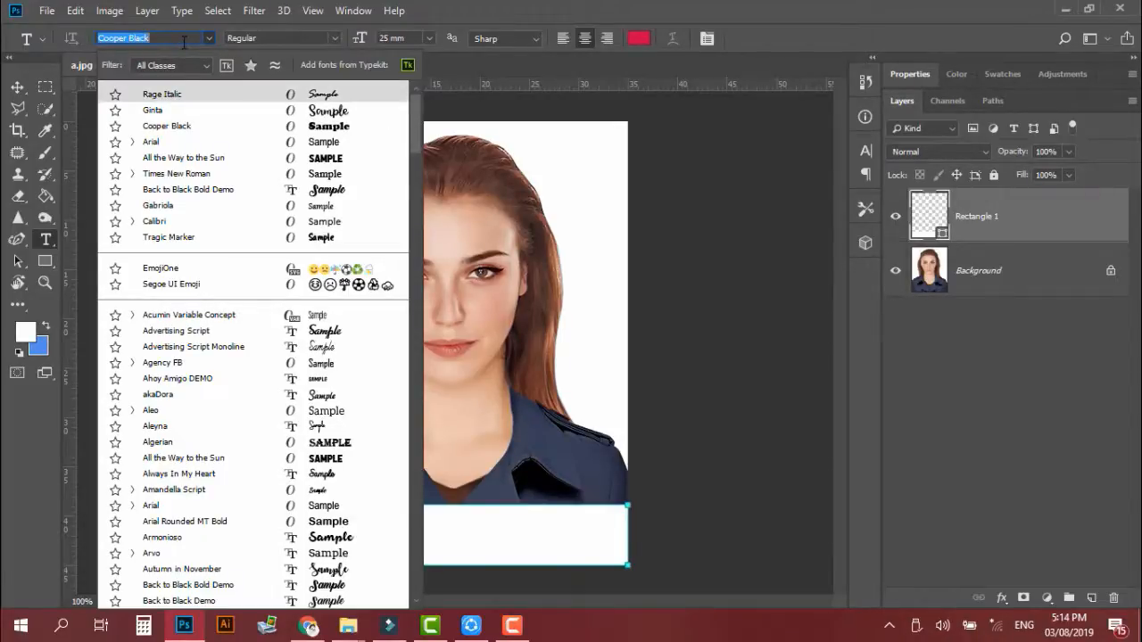
Set the text font to Arial Bold
{"action": "key", "text": "BackSpace"}
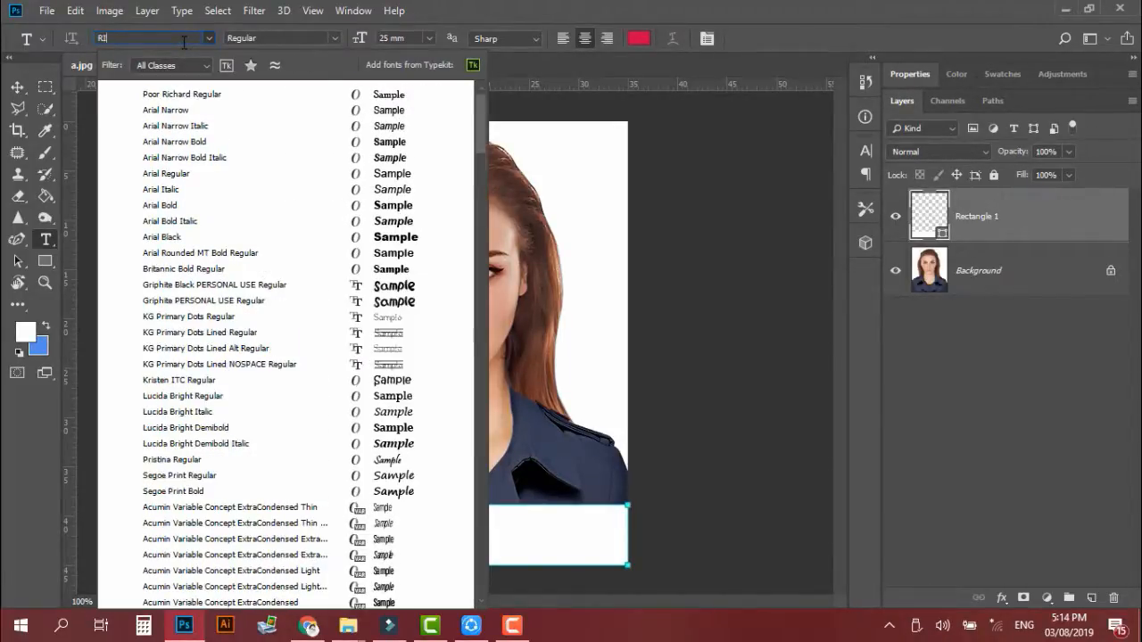
{"action": "type", "text": "ARI"}
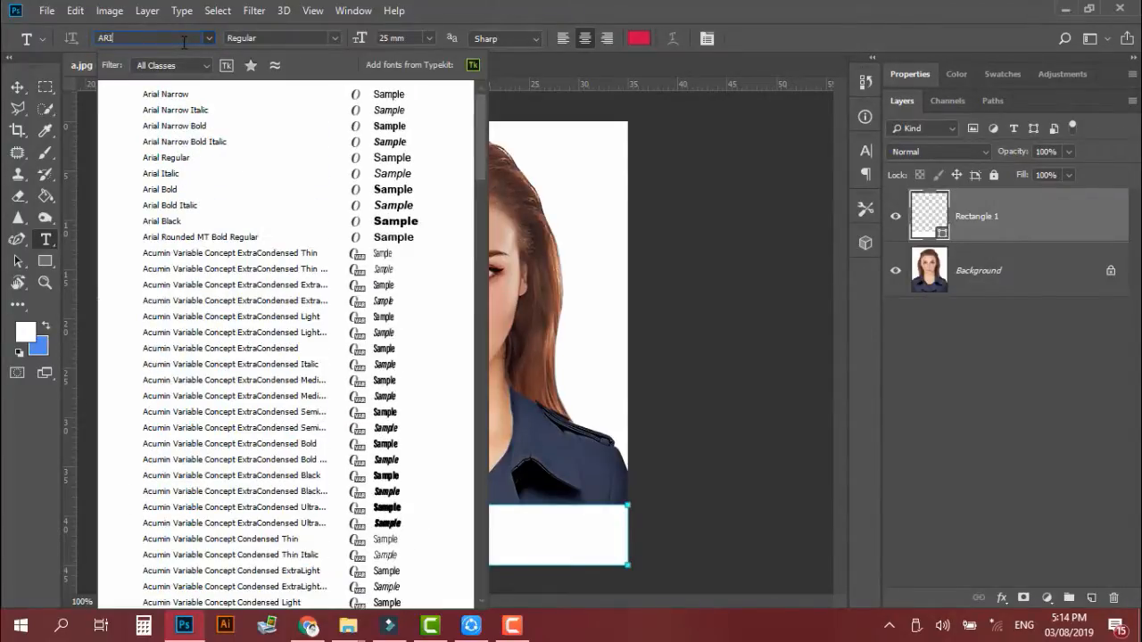
{"action": "type", "text": "AL"}
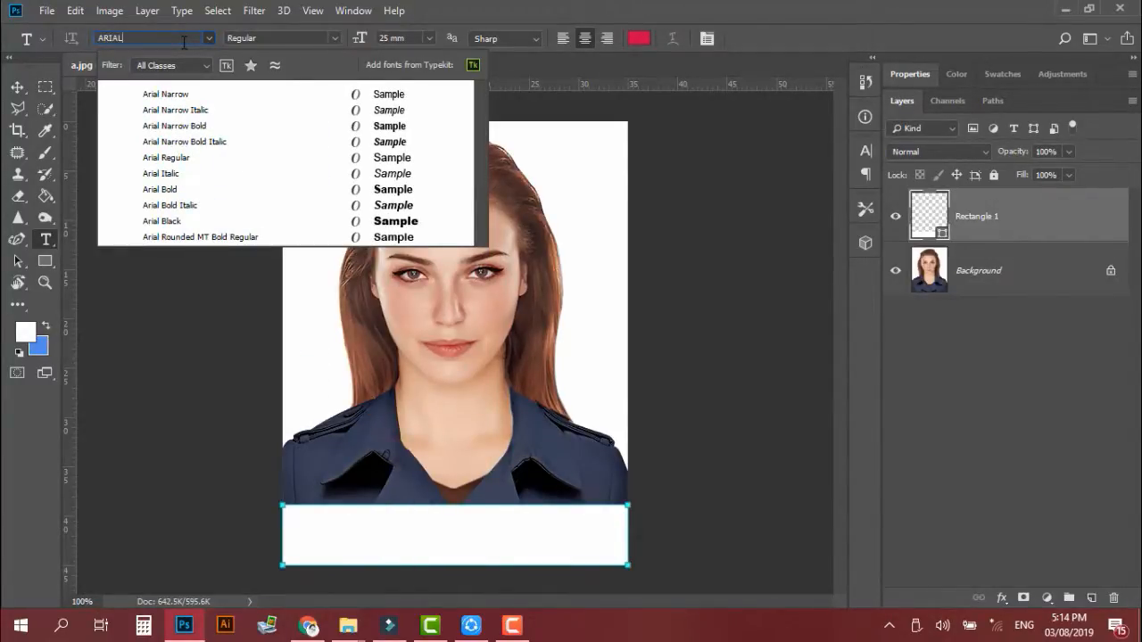
{"action": "left_click", "coordinate": [174, 189]}
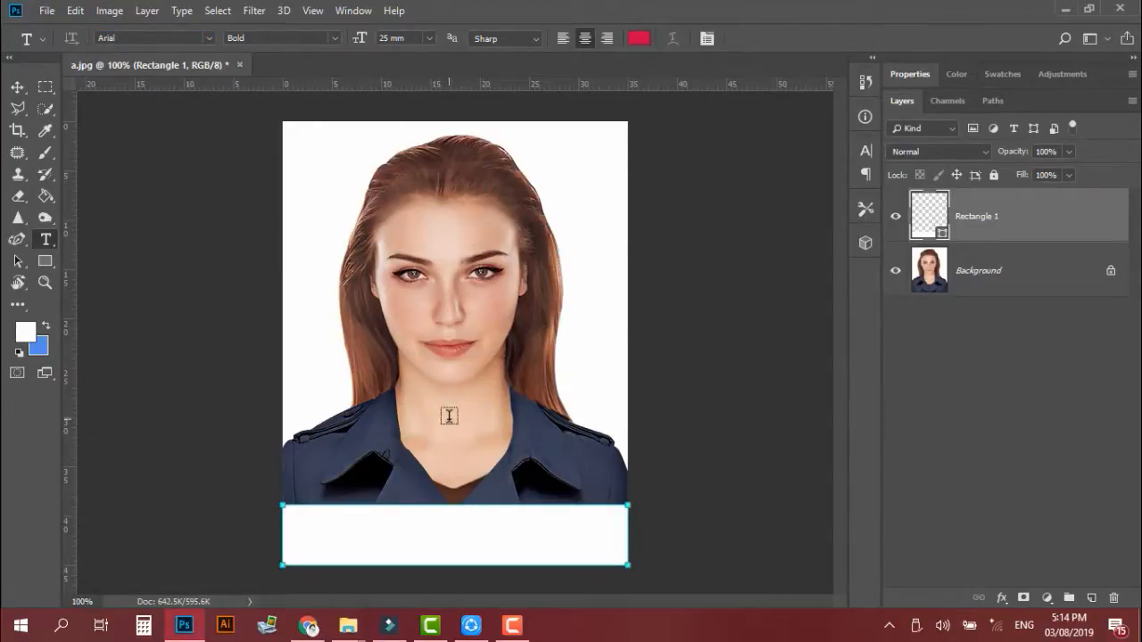
Start a point text line over the woman's chin and set its font size to 2.5 mm
{"action": "left_click", "coordinate": [447, 377]}
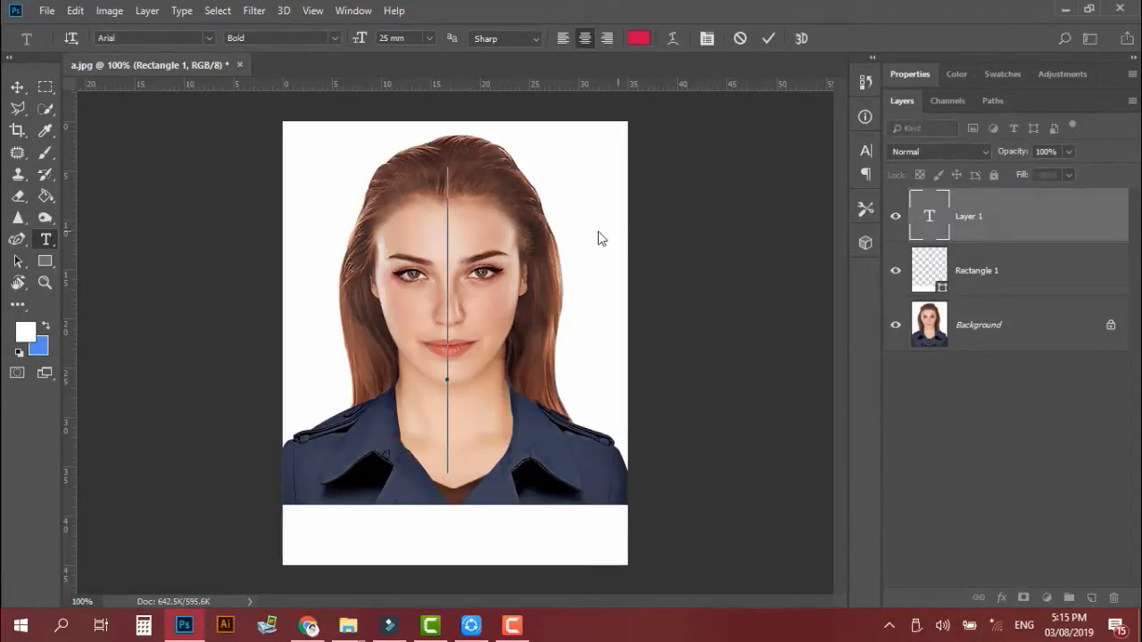
{"action": "left_click", "coordinate": [428, 37]}
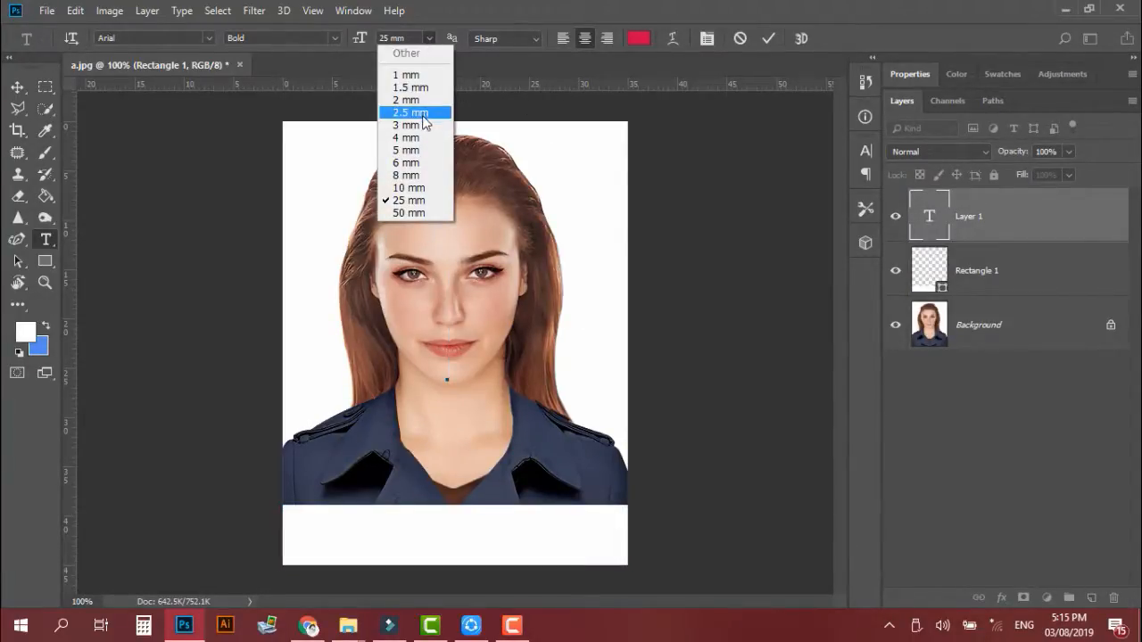
{"action": "left_click", "coordinate": [422, 115]}
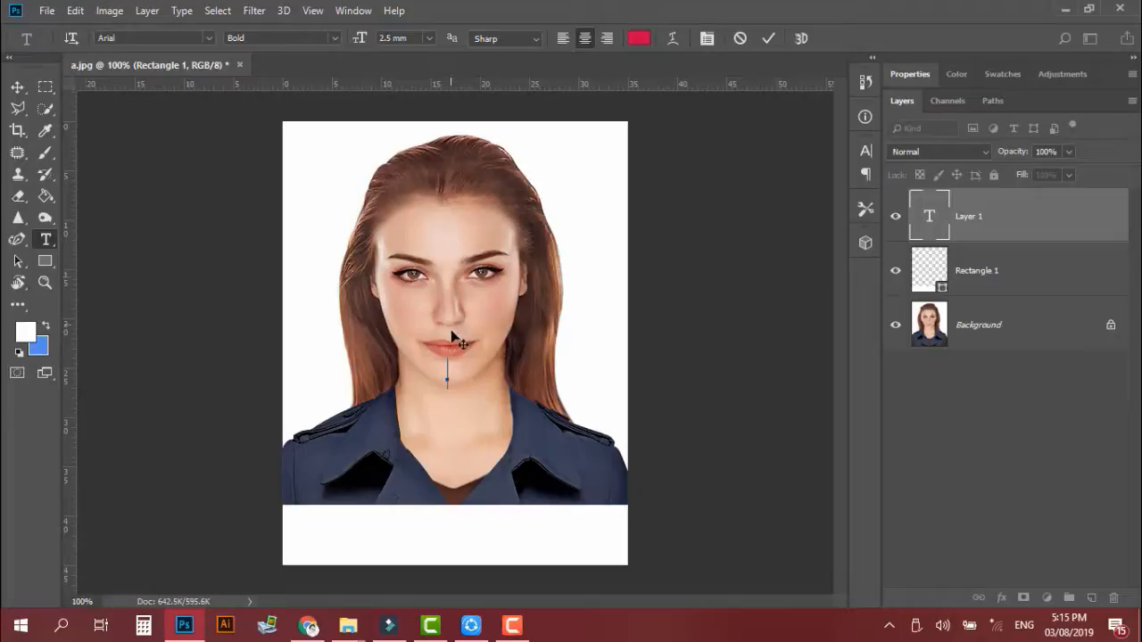
{"action": "mouse_move", "coordinate": [455, 361]}
{"action": "left_mouse_down"}
{"action": "mouse_move", "coordinate": [446, 344]}
{"action": "mouse_move", "coordinate": [416, 343]}
{"action": "mouse_move", "coordinate": [440, 346]}
{"action": "left_mouse_up"}
{"action": "type", "text": "A"}
{"action": "key", "text": "ctrl"}
{"action": "left_click", "coordinate": [427, 38]}
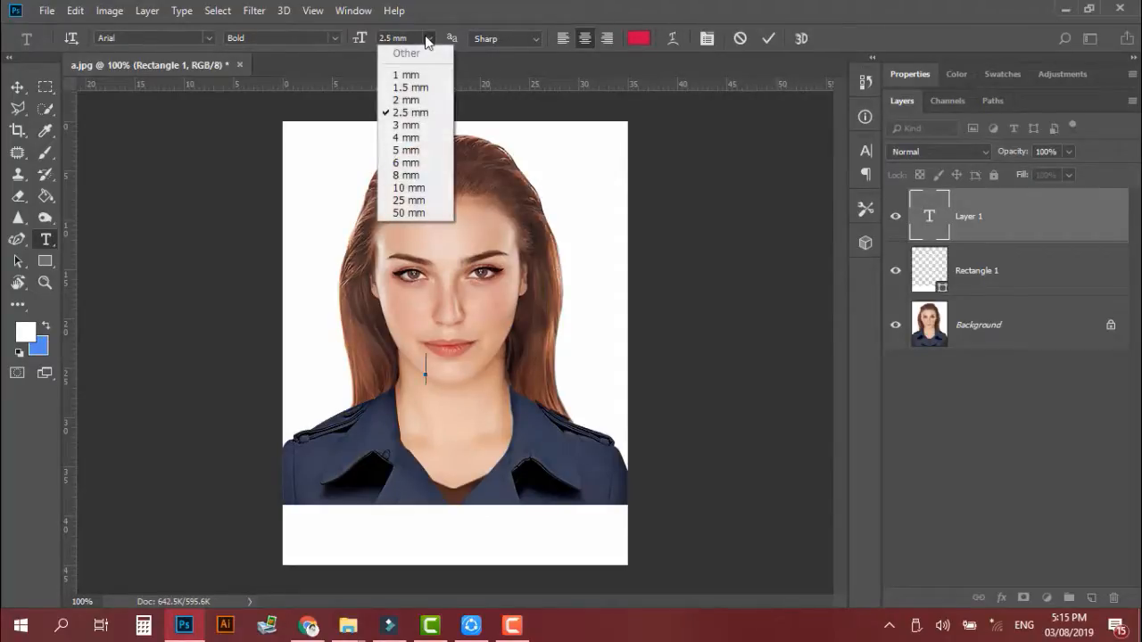
{"action": "left_click", "coordinate": [435, 6]}
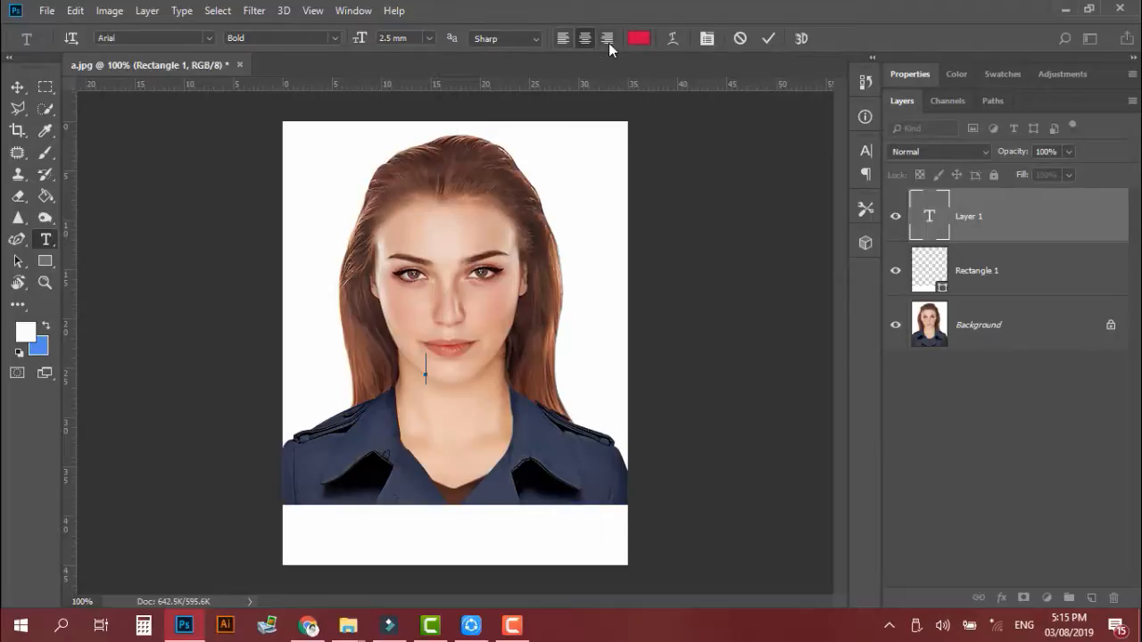
{"action": "left_click", "coordinate": [536, 39]}
{"action": "left_click", "coordinate": [539, 43]}
{"action": "left_click", "coordinate": [538, 39]}
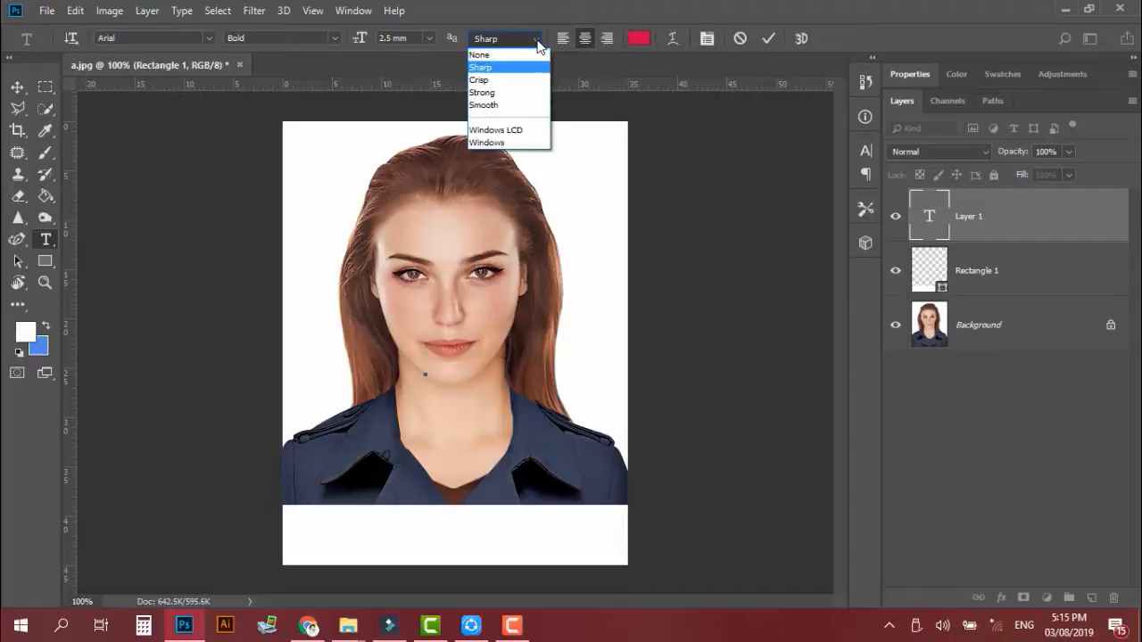
{"action": "left_click", "coordinate": [538, 41]}
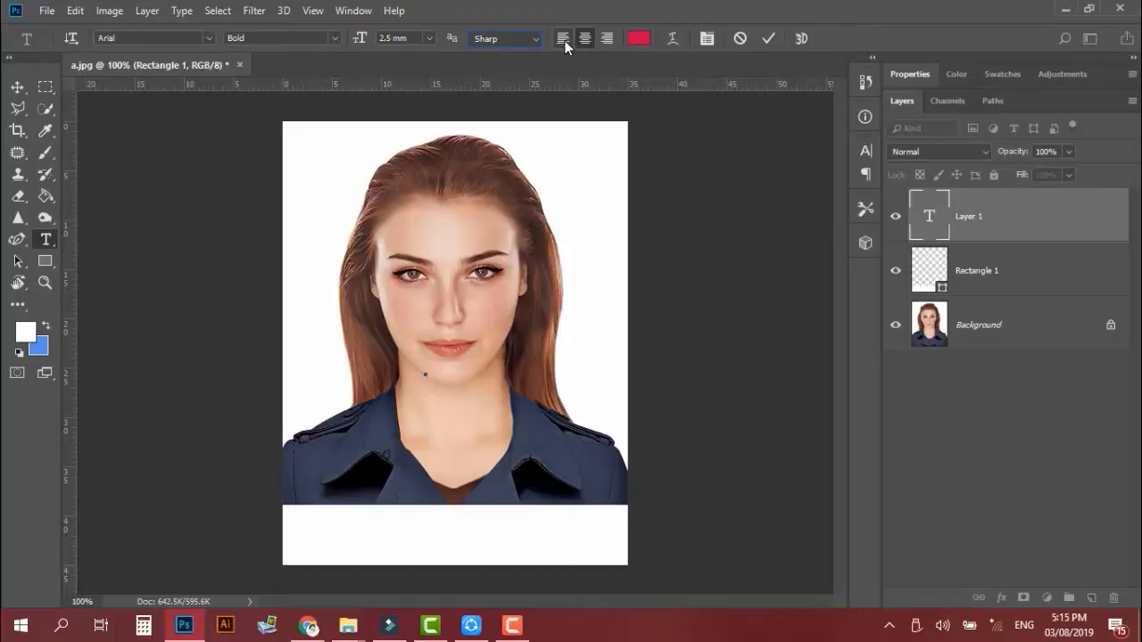
Set the text colour to black (000000)
{"action": "left_click", "coordinate": [638, 40]}
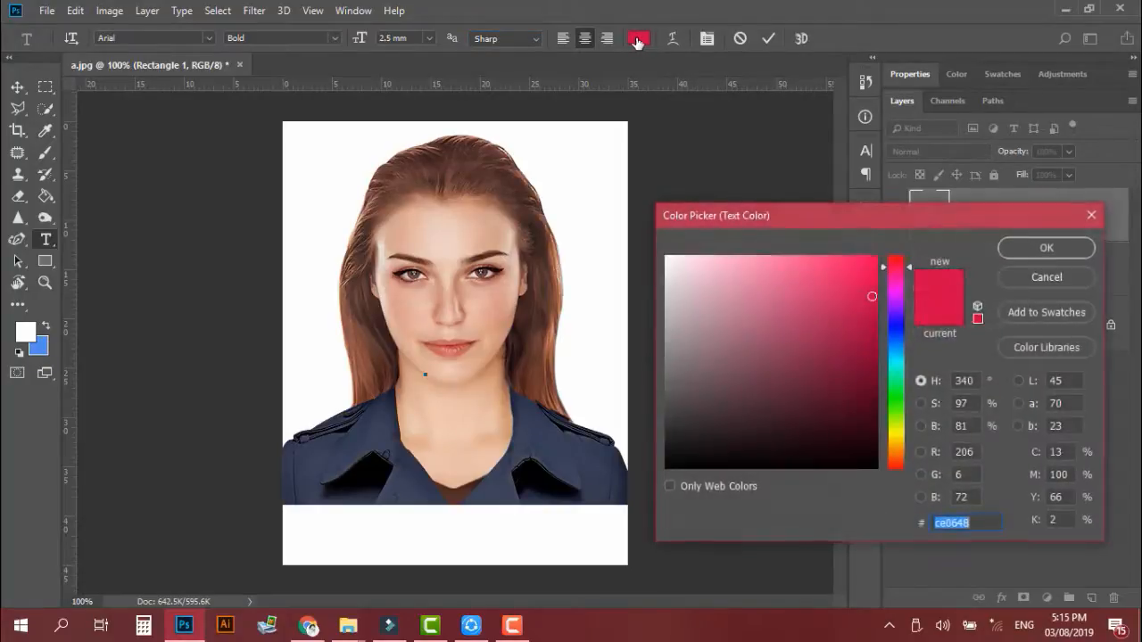
{"action": "left_click", "coordinate": [875, 464]}
{"action": "left_click", "coordinate": [876, 468]}
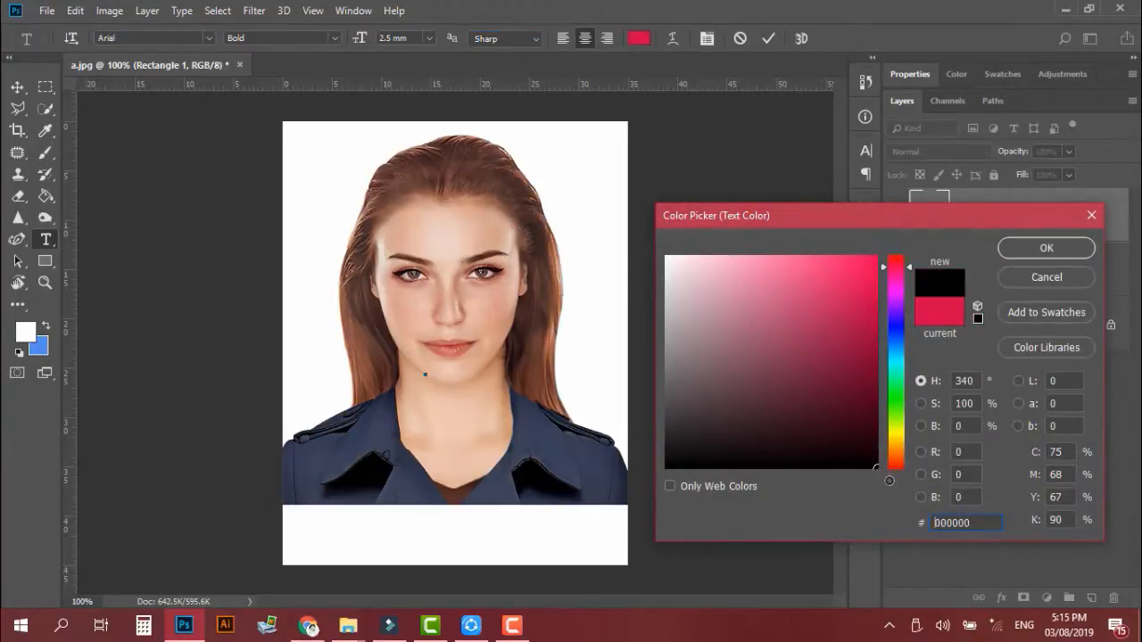
{"action": "left_click", "coordinate": [1030, 247]}
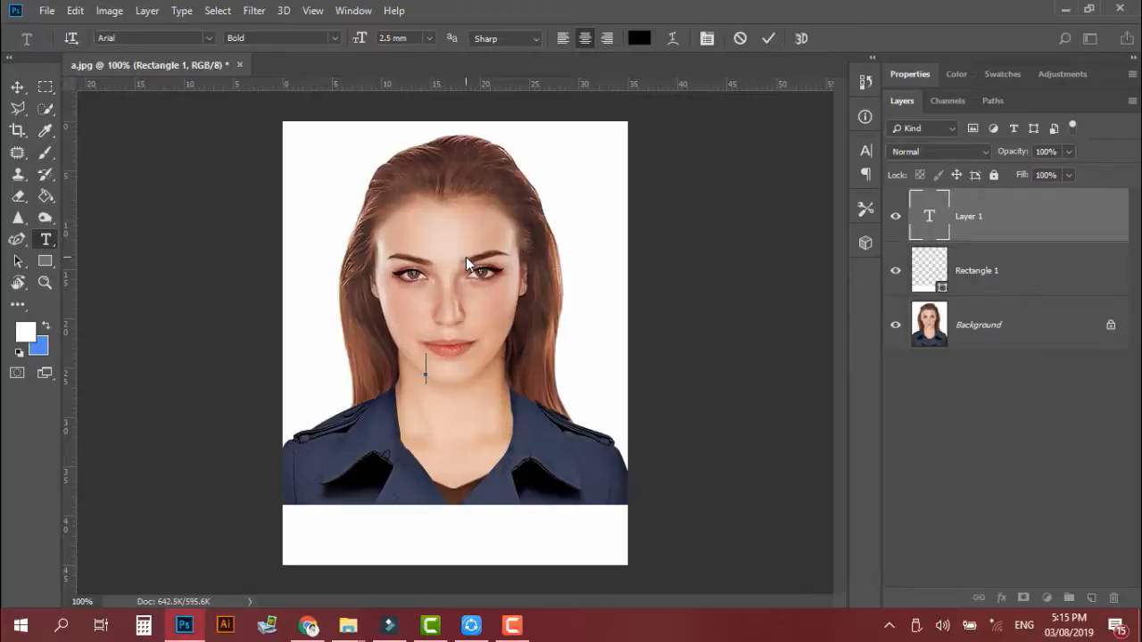
Enter the person's full name in capital letters, correct its misspelled surname, shift the text down over the coat collar and commit it
{"action": "type", "text": "ANNE"}
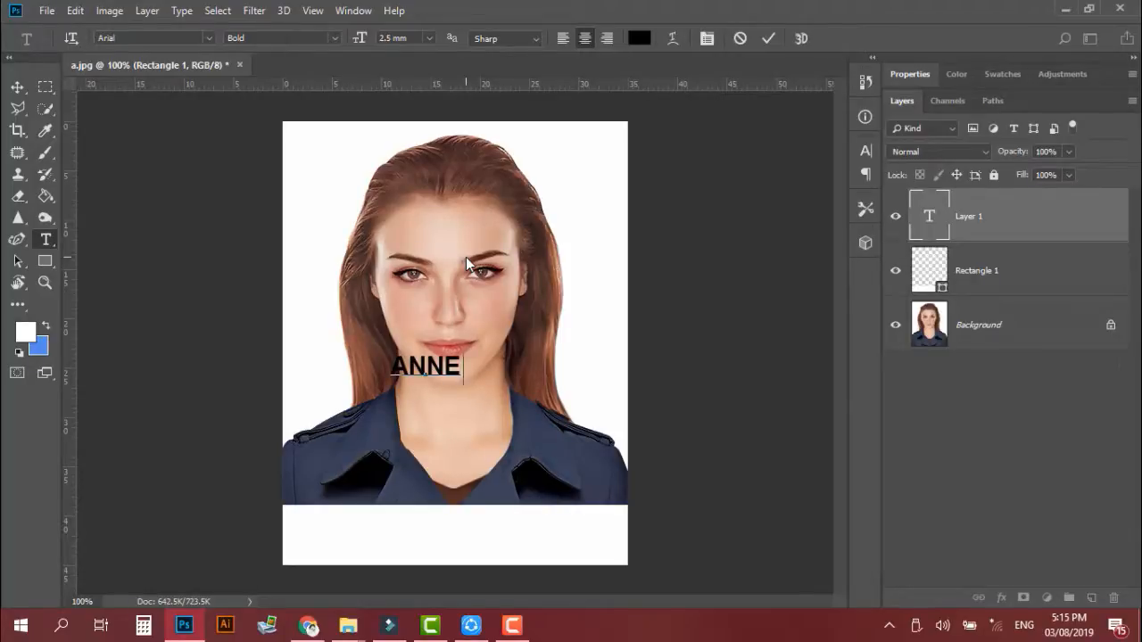
{"action": "type", "text": " CURT"}
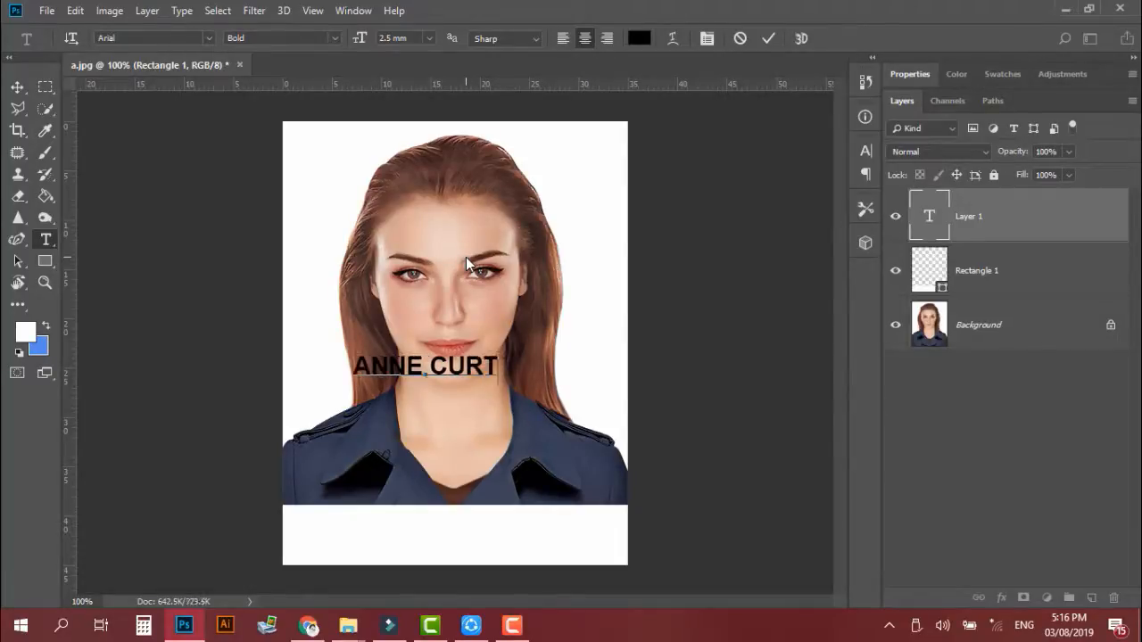
{"action": "type", "text": "IS SMAITH"}
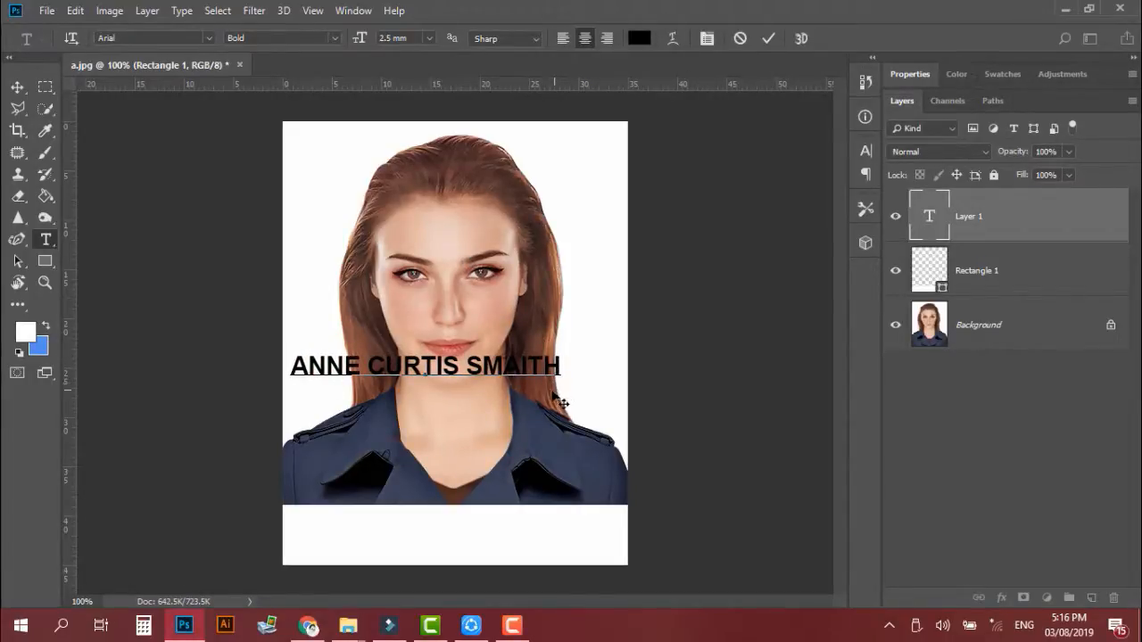
{"action": "left_click_drag", "start_coordinate": [546, 394], "coordinate": [557, 457]}
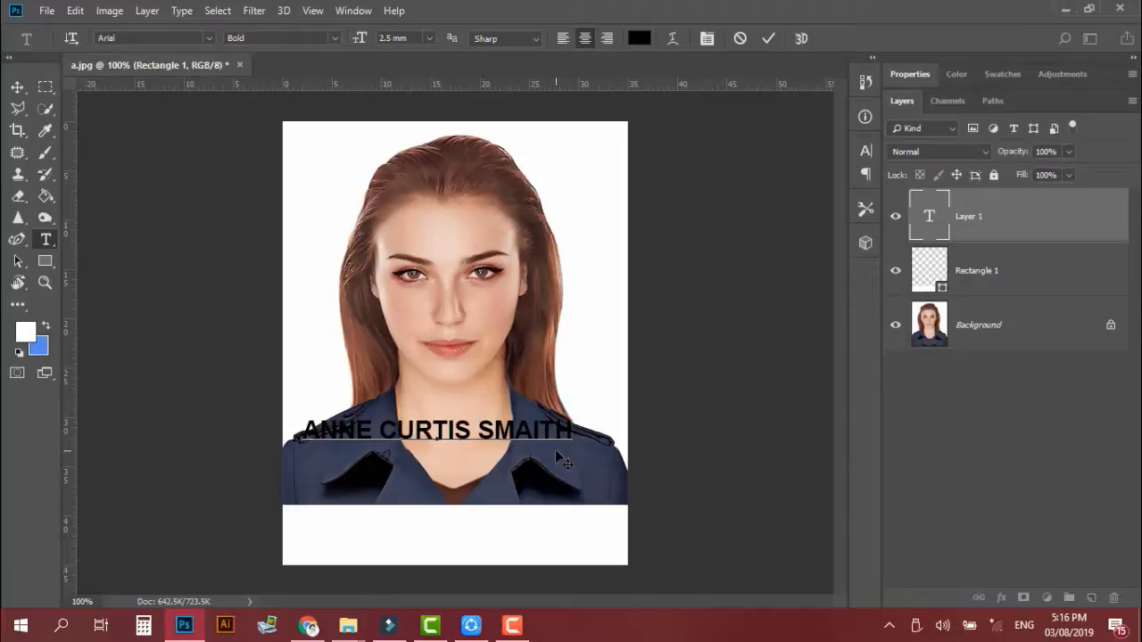
{"action": "key", "text": "BackSpace"}
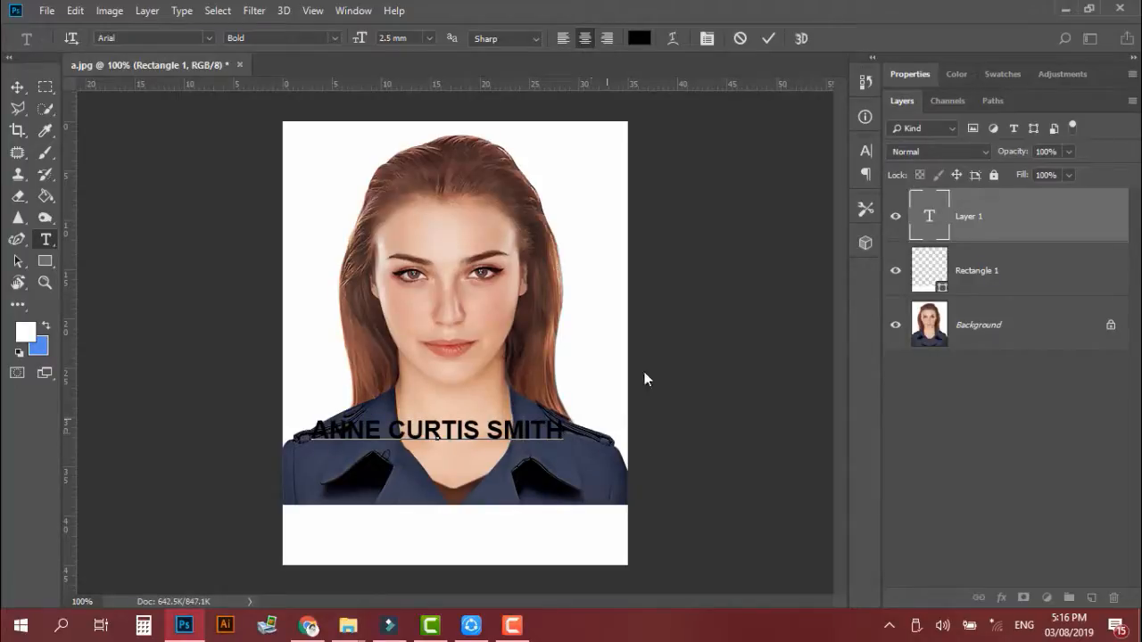
{"action": "left_click", "coordinate": [768, 38]}
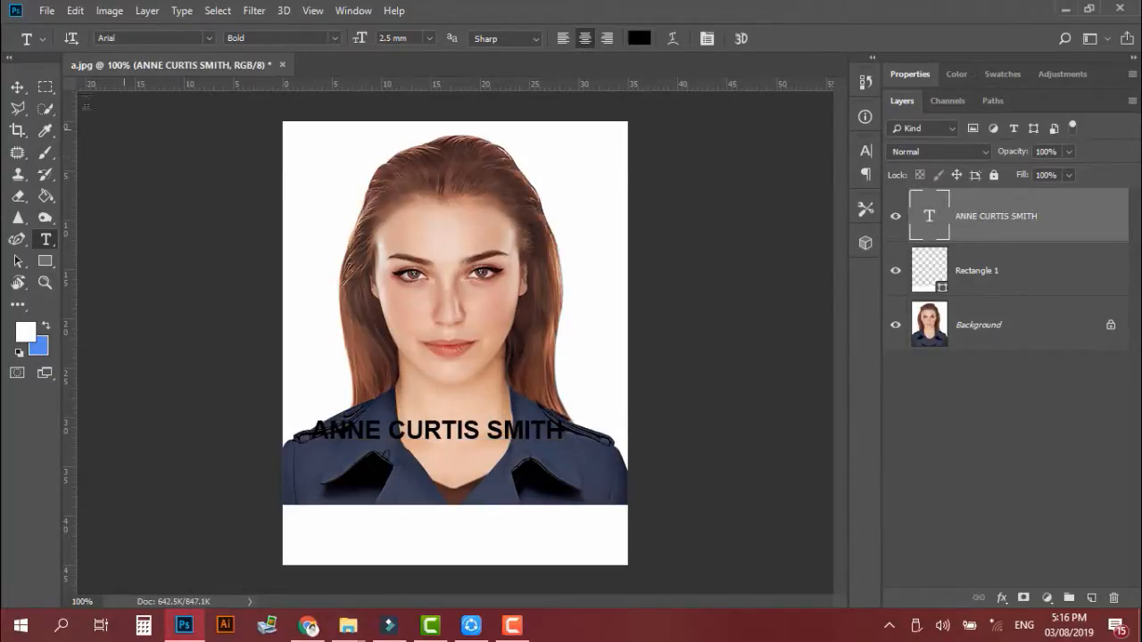
Move the name text down onto the white rectangle along the photo's lower edge, centring it vertically within the rectangle
{"action": "left_click", "coordinate": [17, 86]}
{"action": "left_click_drag", "start_coordinate": [546, 425], "coordinate": [555, 533]}
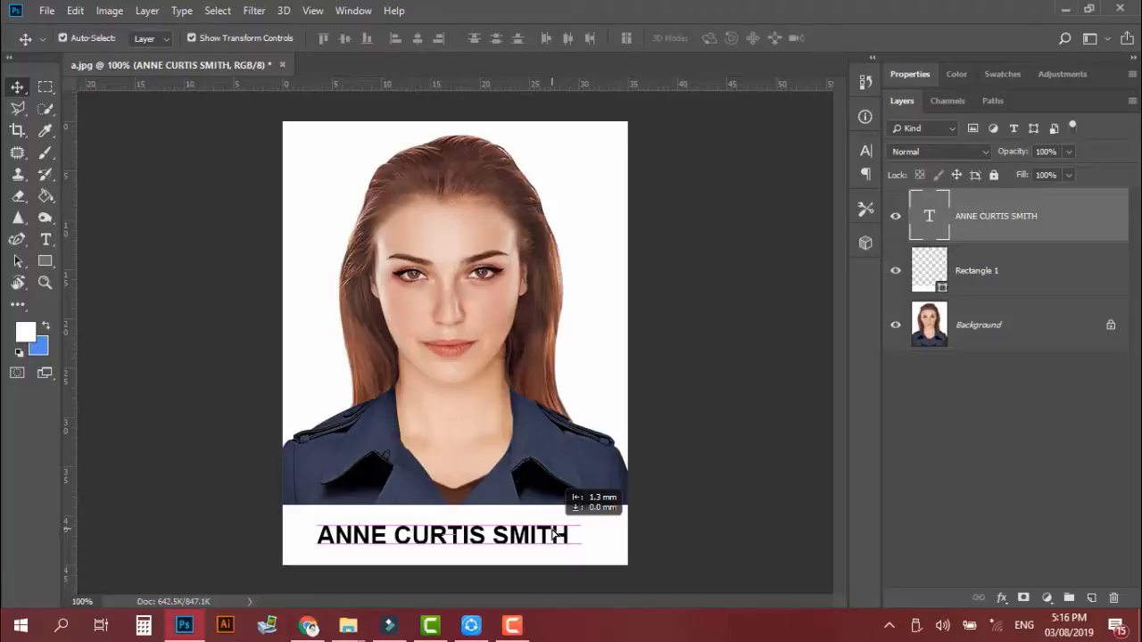
Shift the name text horizontally so it sits centred on the white rectangle along the photo's lower edge
{"action": "left_click_drag", "start_coordinate": [555, 534], "coordinate": [563, 535]}
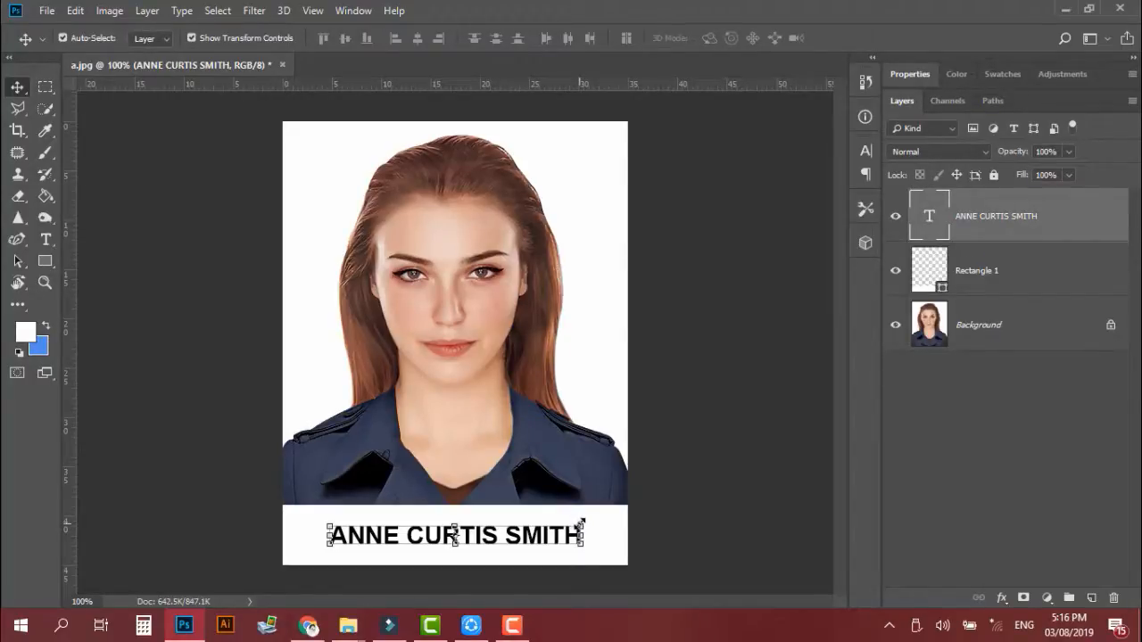
{"action": "left_click", "coordinate": [580, 523]}
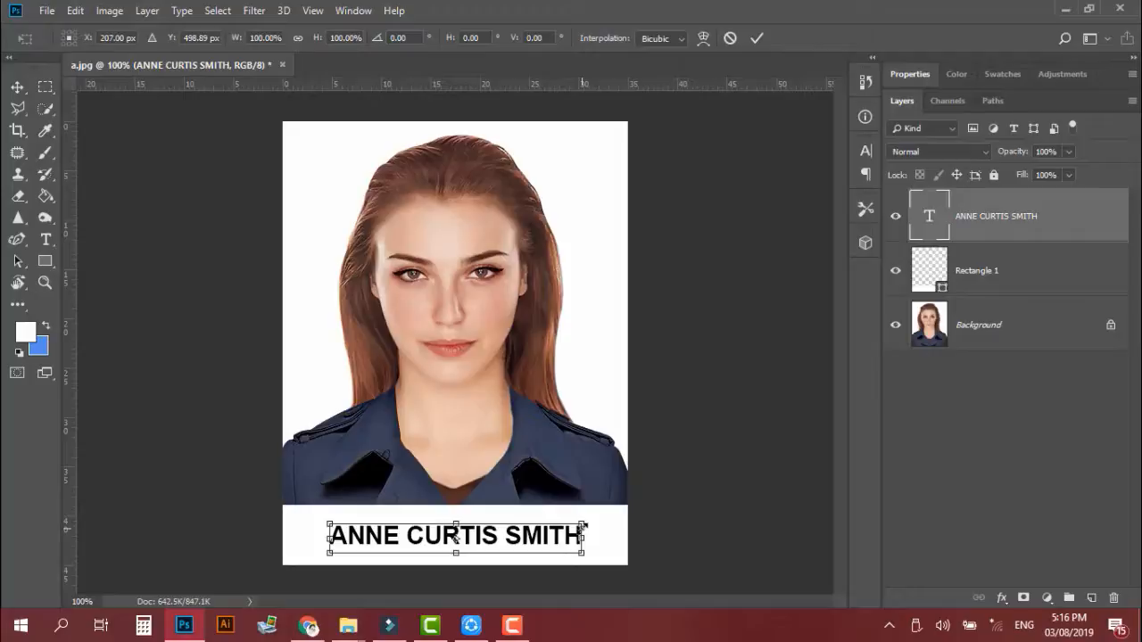
{"action": "mouse_move", "coordinate": [584, 523]}
{"action": "left_mouse_down"}
{"action": "mouse_move", "coordinate": [616, 521]}
{"action": "mouse_move", "coordinate": [630, 473]}
{"action": "mouse_move", "coordinate": [530, 486]}
{"action": "mouse_move", "coordinate": [455, 523]}
{"action": "mouse_move", "coordinate": [503, 516]}
{"action": "mouse_move", "coordinate": [449, 520]}
{"action": "mouse_move", "coordinate": [409, 459]}
{"action": "mouse_move", "coordinate": [484, 525]}
{"action": "mouse_move", "coordinate": [357, 525]}
{"action": "mouse_move", "coordinate": [355, 482]}
{"action": "mouse_move", "coordinate": [505, 500]}
{"action": "mouse_move", "coordinate": [616, 479]}
{"action": "mouse_move", "coordinate": [623, 492]}
{"action": "mouse_move", "coordinate": [528, 456]}
{"action": "mouse_move", "coordinate": [568, 488]}
{"action": "mouse_move", "coordinate": [545, 459]}
{"action": "mouse_move", "coordinate": [564, 466]}
{"action": "mouse_move", "coordinate": [603, 510]}
{"action": "mouse_move", "coordinate": [584, 526]}
{"action": "mouse_move", "coordinate": [487, 519]}
{"action": "mouse_move", "coordinate": [535, 506]}
{"action": "mouse_move", "coordinate": [587, 513]}
{"action": "mouse_move", "coordinate": [562, 534]}
{"action": "mouse_move", "coordinate": [567, 517]}
{"action": "left_mouse_up"}
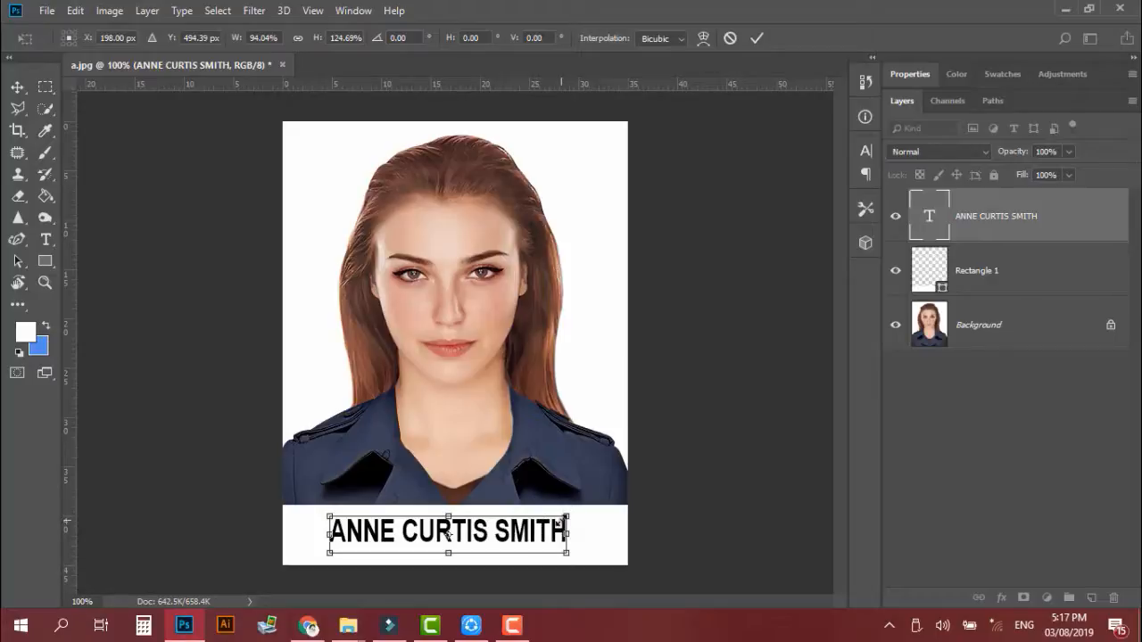
{"action": "left_click_drag", "start_coordinate": [566, 517], "coordinate": [644, 519]}
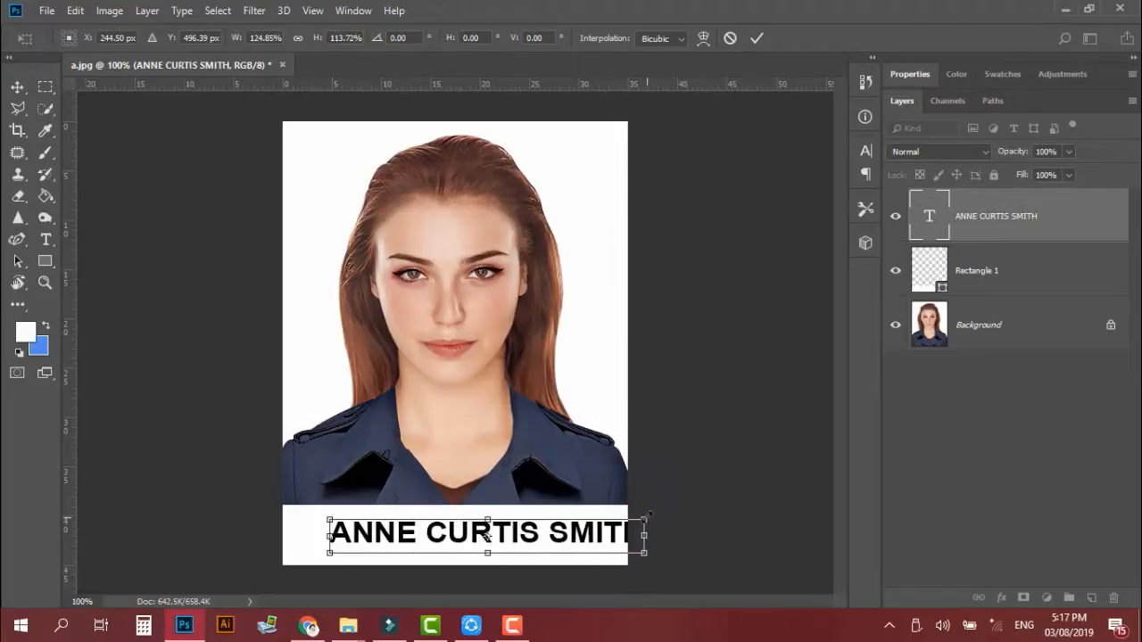
{"action": "left_click", "coordinate": [730, 38]}
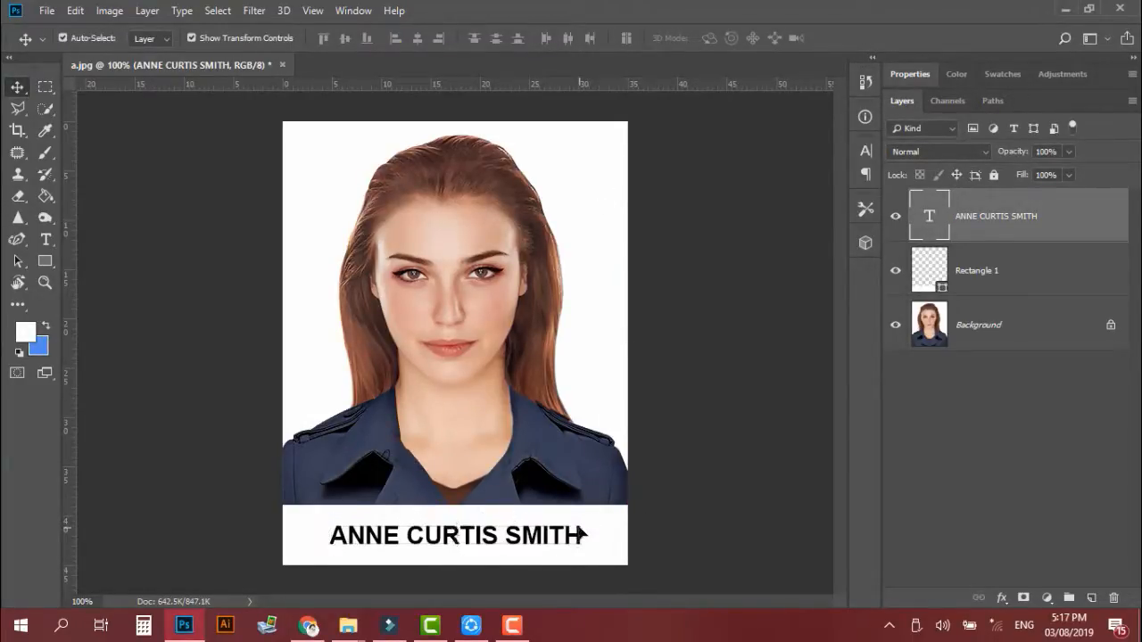
Scale the name text up proportionally to about 3.12 mm, centre it across the white rectangle, commit the transform and deselect the layer
{"action": "left_click_drag", "start_coordinate": [585, 522], "coordinate": [618, 477]}
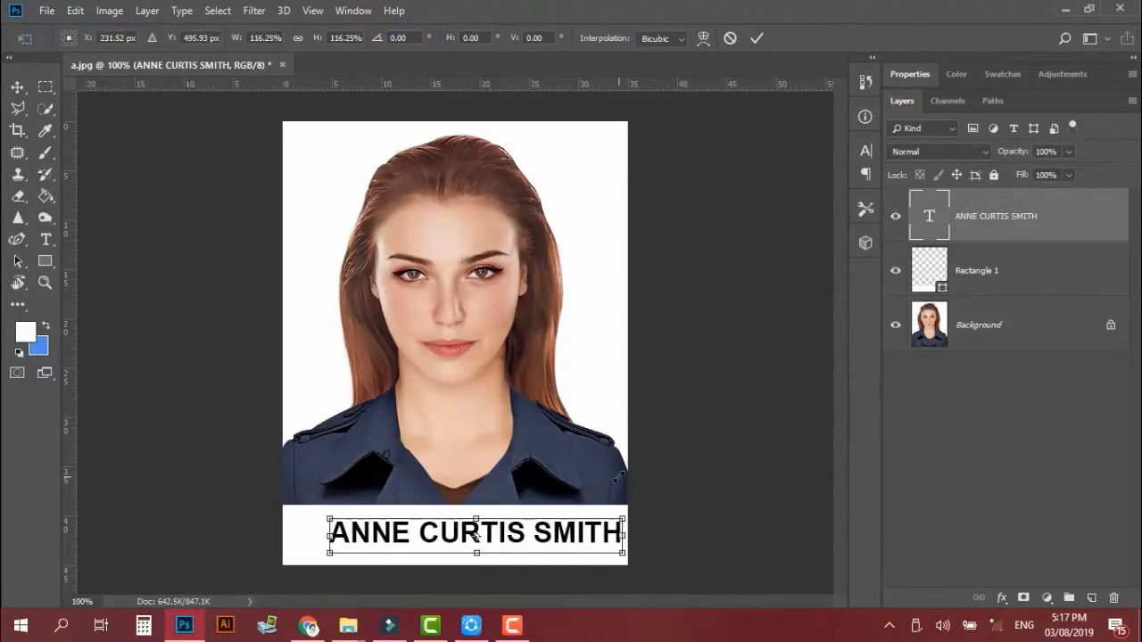
{"action": "left_click_drag", "start_coordinate": [537, 533], "coordinate": [523, 533]}
{"action": "left_click_drag", "start_coordinate": [604, 516], "coordinate": [584, 540]}
{"action": "left_click_drag", "start_coordinate": [484, 531], "coordinate": [484, 534]}
{"action": "left_click", "coordinate": [756, 39]}
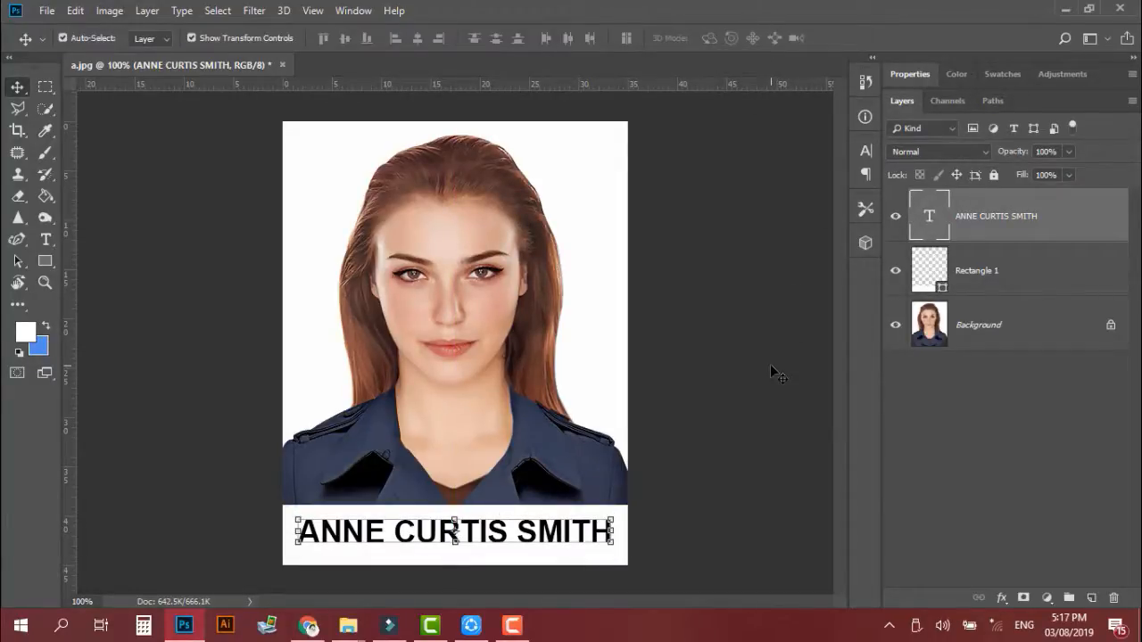
{"action": "left_click", "coordinate": [771, 366]}
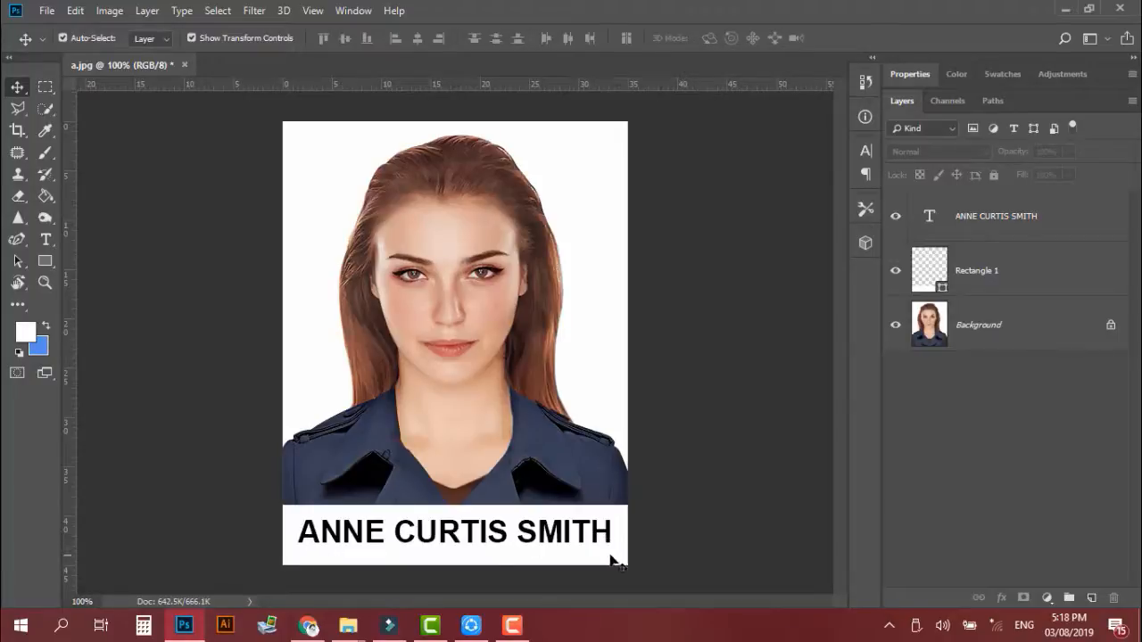
Duplicate the name text and Rectangle 1 layers together, and hide the two originals
{"action": "left_click", "coordinate": [620, 512]}
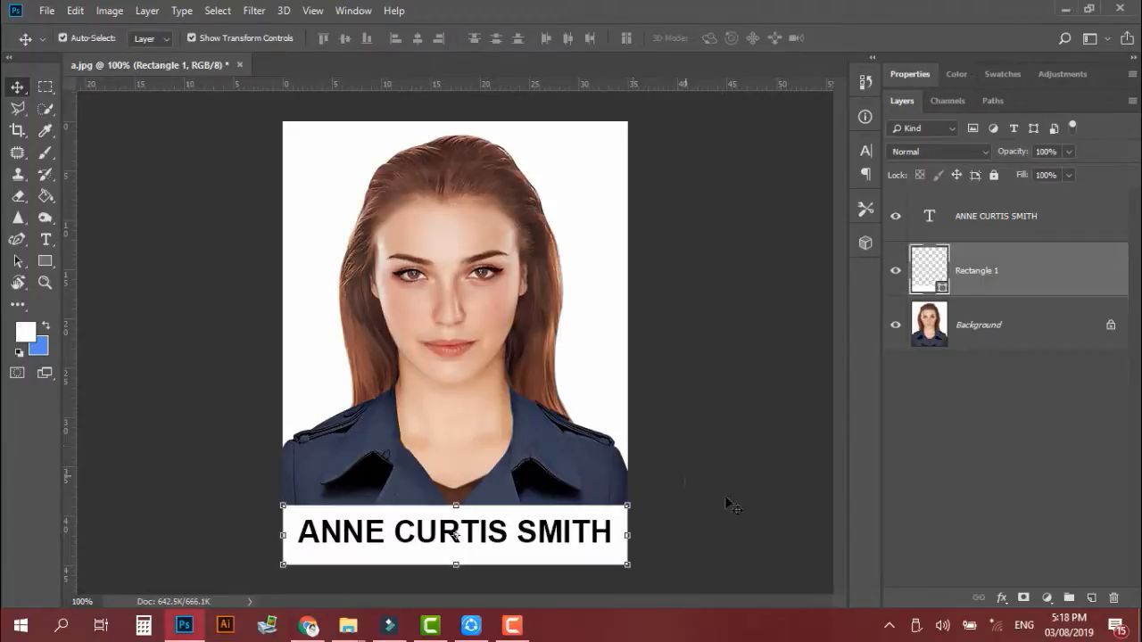
{"action": "left_click", "coordinate": [1032, 207]}
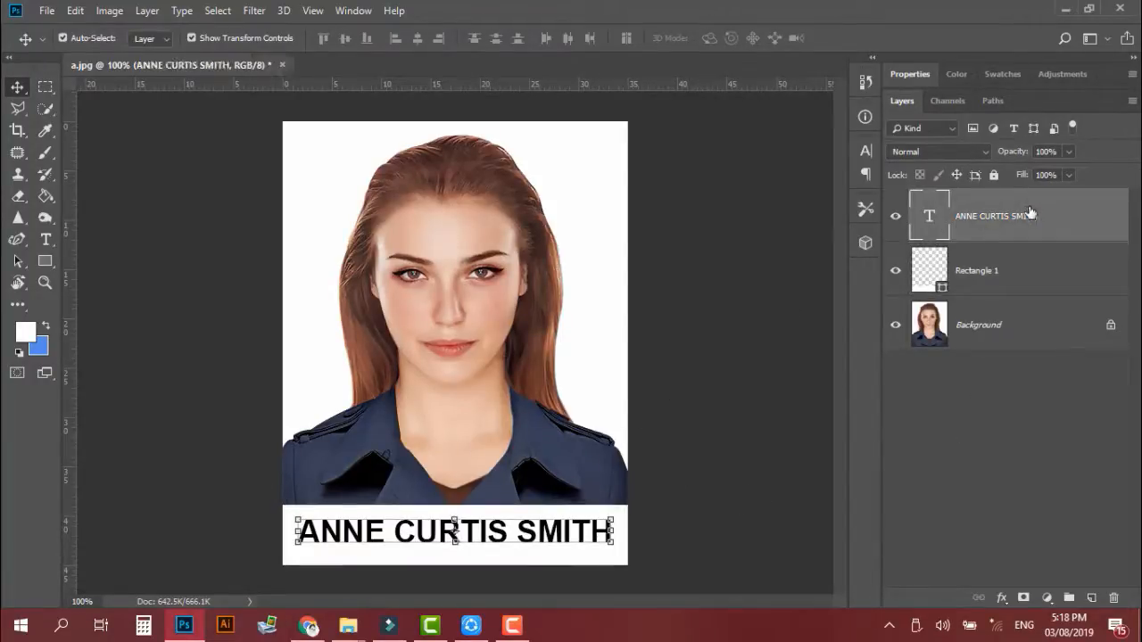
{"action": "left_click", "coordinate": [997, 283], "text": "shift"}
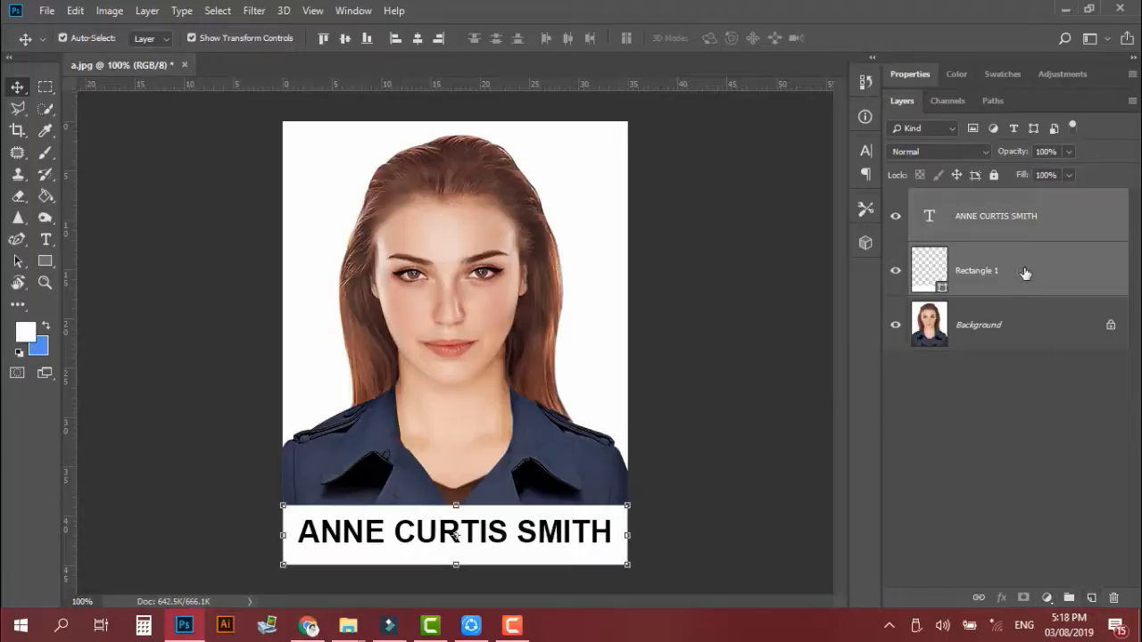
{"action": "left_click_drag", "start_coordinate": [1014, 236], "coordinate": [1092, 596]}
{"action": "left_click", "coordinate": [895, 325]}
{"action": "left_click", "coordinate": [896, 379]}
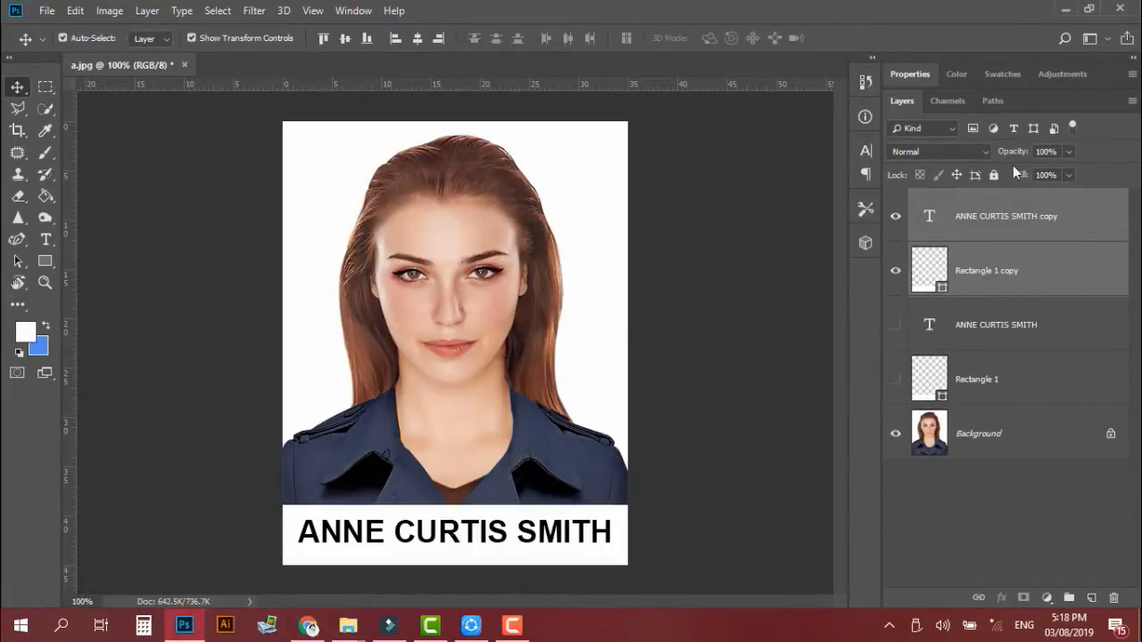
Lock the original name text and Rectangle 1 layers, leaving both hidden
{"action": "left_click", "coordinate": [1044, 331]}
{"action": "left_click", "coordinate": [1060, 383]}
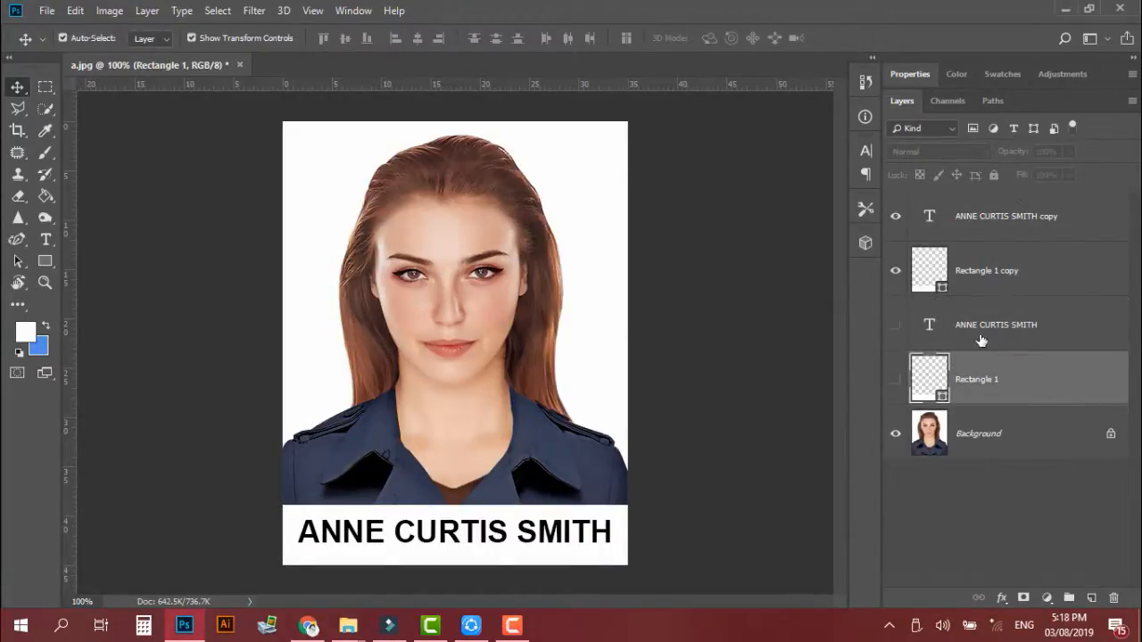
{"action": "left_click", "coordinate": [895, 325]}
{"action": "left_click", "coordinate": [896, 379]}
{"action": "left_click", "coordinate": [1070, 325]}
{"action": "key", "text": "ctrl+slash"}
{"action": "left_click", "coordinate": [1035, 370]}
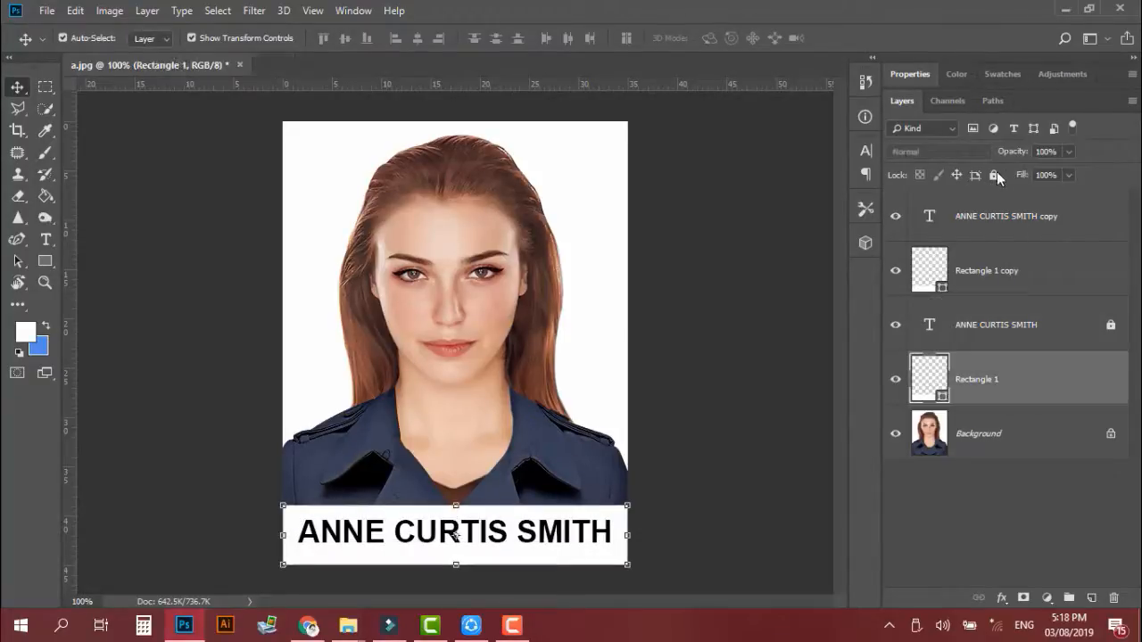
{"action": "key", "text": "ctrl+slash"}
{"action": "left_click_drag", "start_coordinate": [895, 328], "coordinate": [896, 380]}
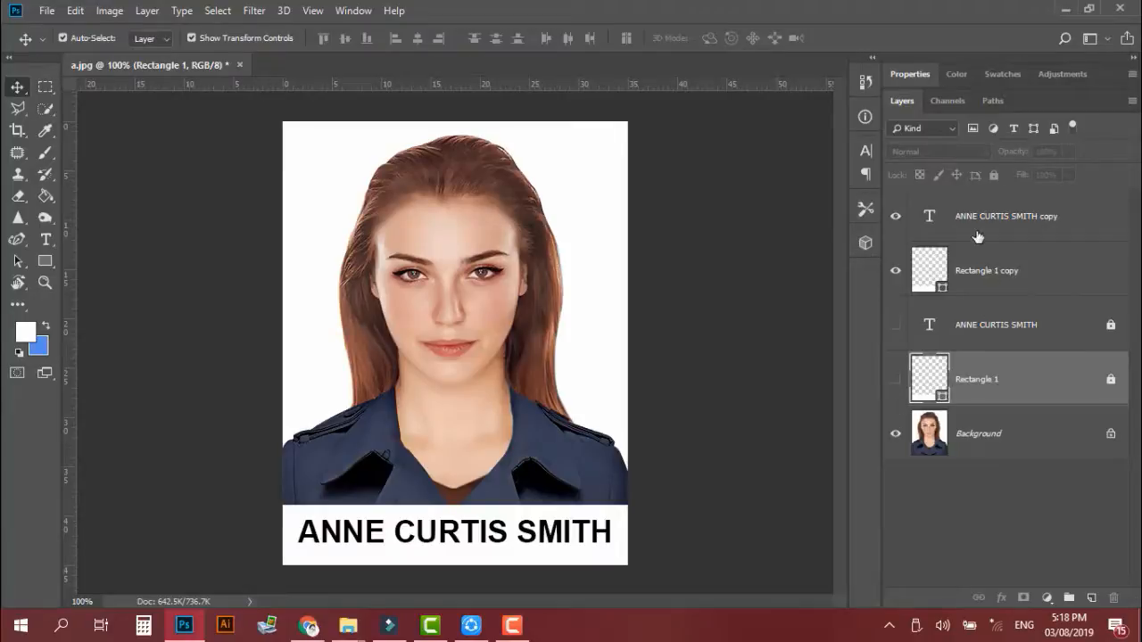
Add a Color Overlay effect to the Rectangle 1 copy layer, keeping the name strip in view
{"action": "left_click", "coordinate": [1018, 270]}
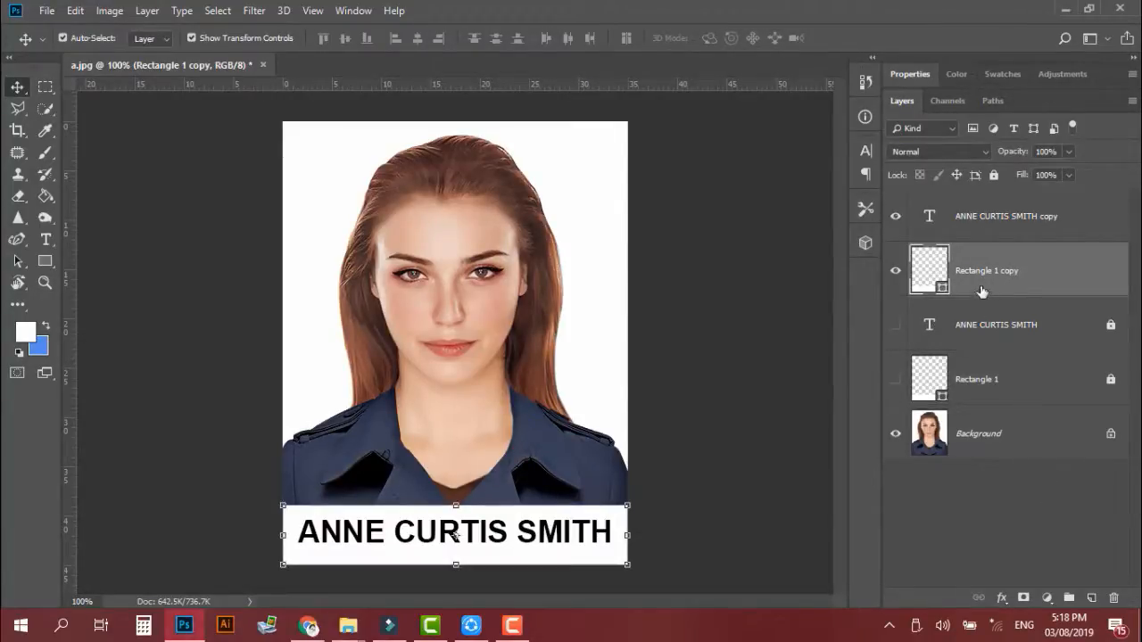
{"action": "left_click", "coordinate": [1001, 597]}
{"action": "left_click", "coordinate": [1000, 601]}
{"action": "left_click", "coordinate": [1000, 601]}
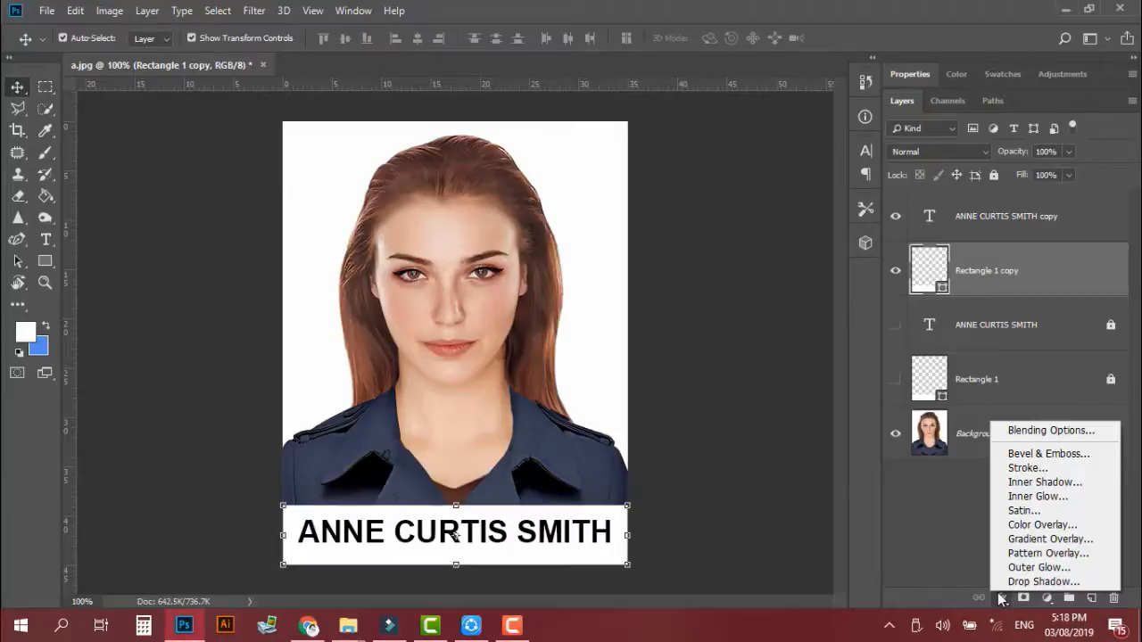
{"action": "left_click", "coordinate": [1010, 526]}
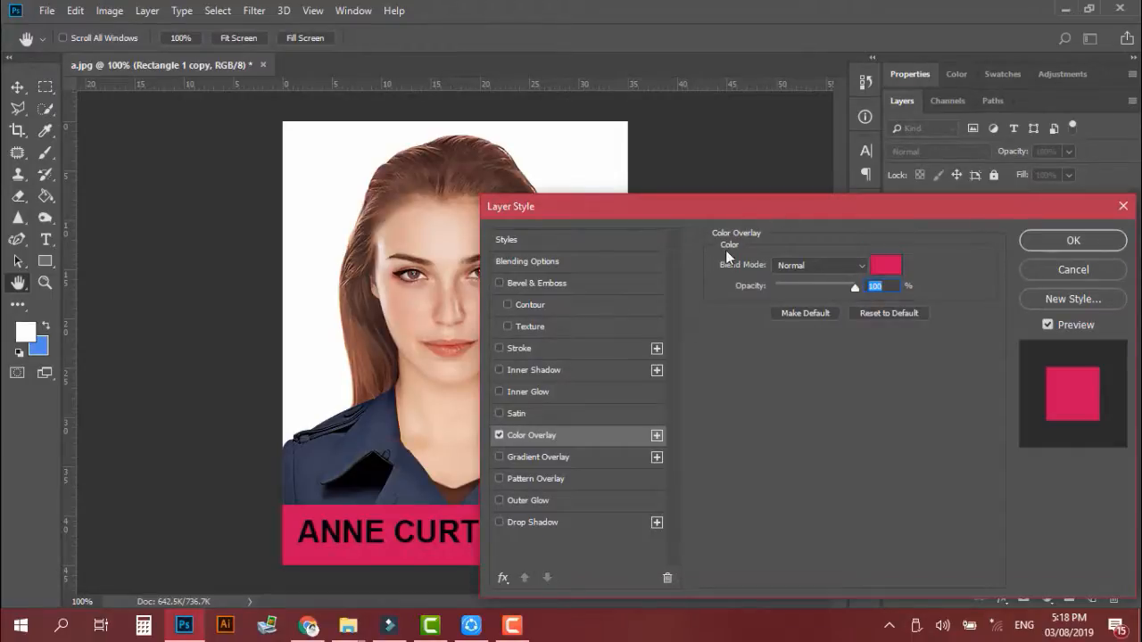
{"action": "left_click_drag", "start_coordinate": [753, 208], "coordinate": [801, 88]}
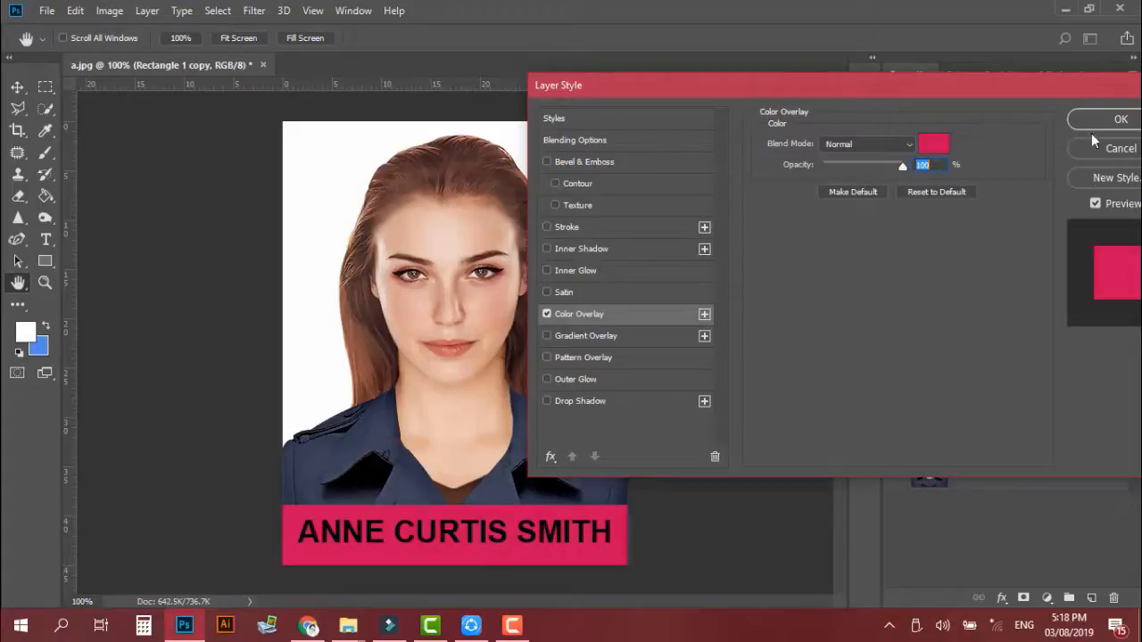
Set the rectangle's overlay colour to black (000000) and apply the layer style
{"action": "left_click", "coordinate": [934, 153]}
{"action": "left_click_drag", "start_coordinate": [828, 446], "coordinate": [891, 484]}
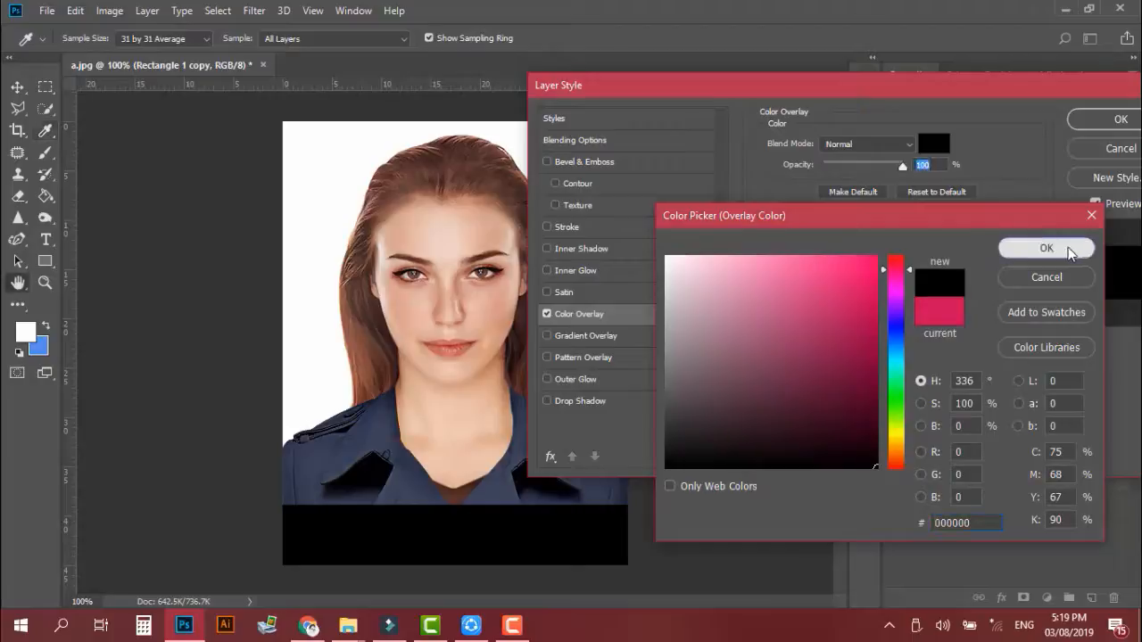
{"action": "left_click", "coordinate": [1068, 247]}
{"action": "left_click_drag", "start_coordinate": [915, 87], "coordinate": [1021, 81]}
{"action": "left_click_drag", "start_coordinate": [968, 161], "coordinate": [1015, 162]}
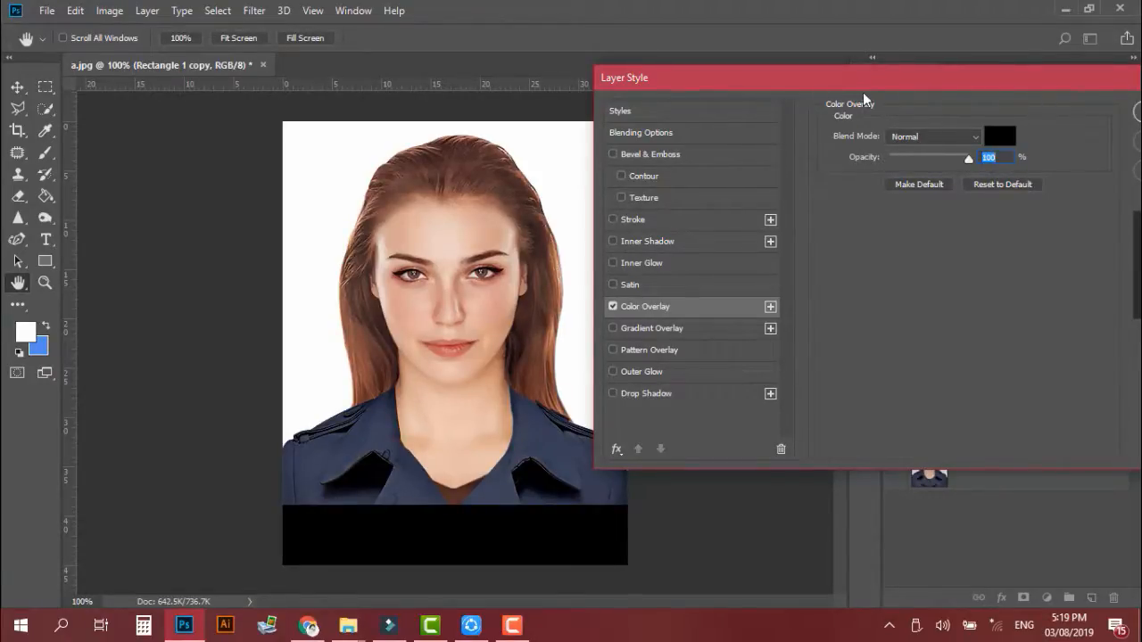
{"action": "left_click_drag", "start_coordinate": [673, 80], "coordinate": [487, 75]}
{"action": "left_click", "coordinate": [972, 105]}
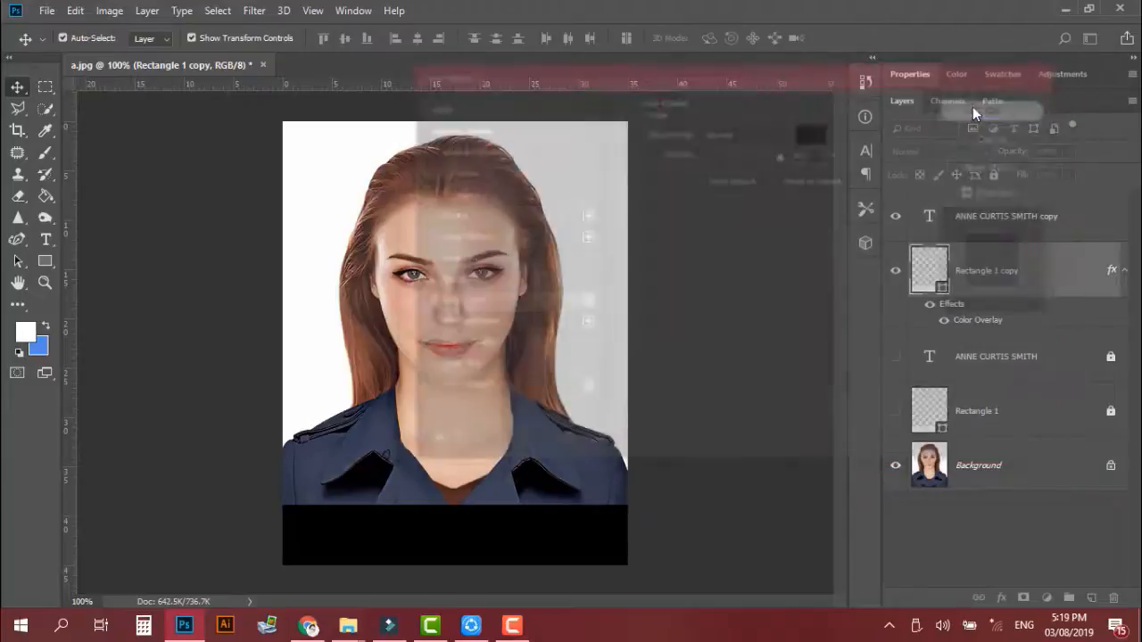
Hide the black Rectangle 1 copy layer and start editing the text of the copied name layer
{"action": "left_click", "coordinate": [975, 226]}
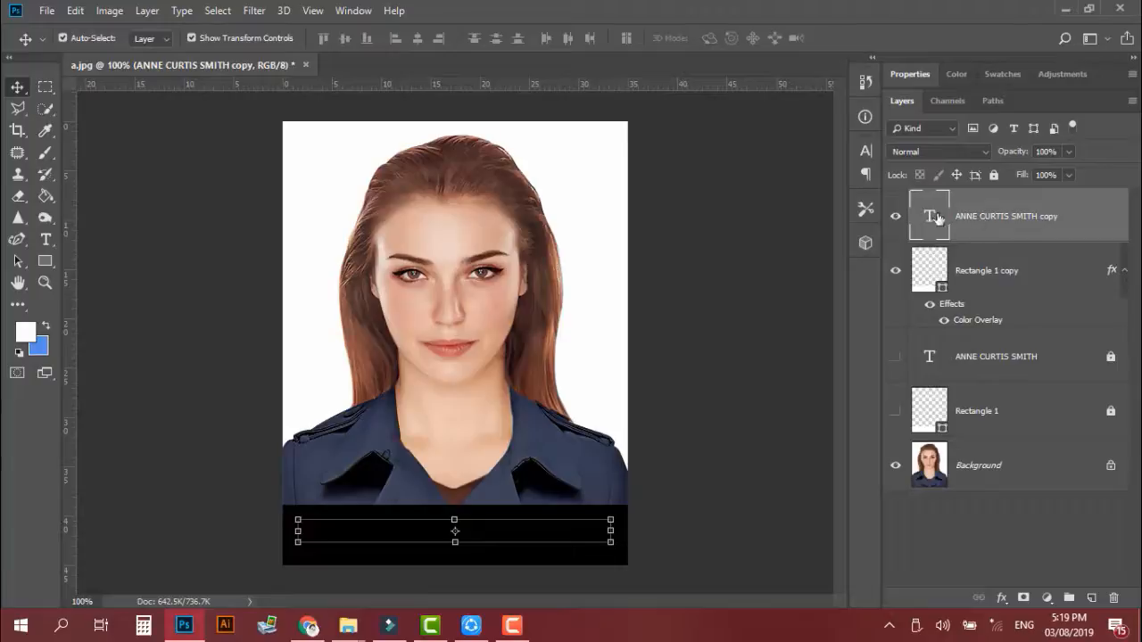
{"action": "key", "text": "t"}
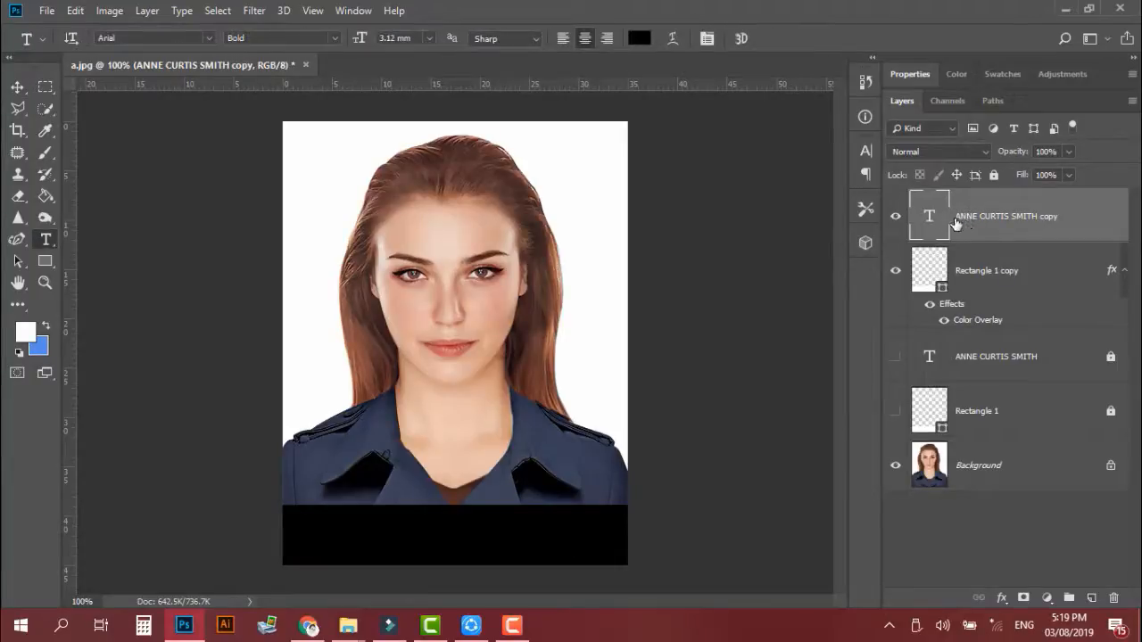
{"action": "key", "text": "ctrl+z"}
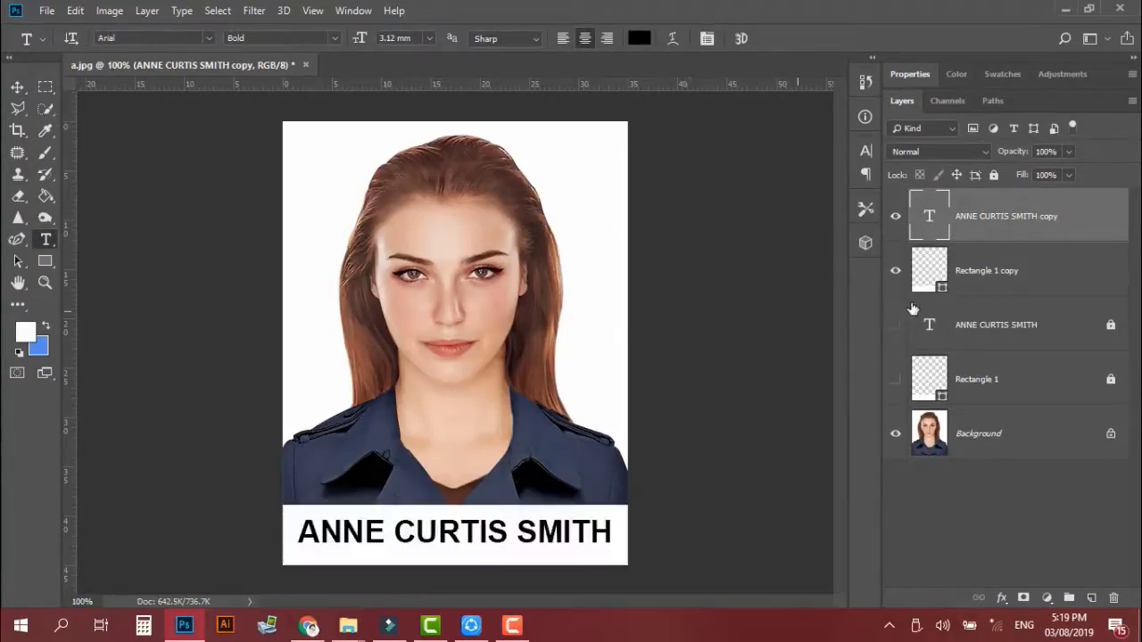
{"action": "key", "text": "ctrl+shift+z"}
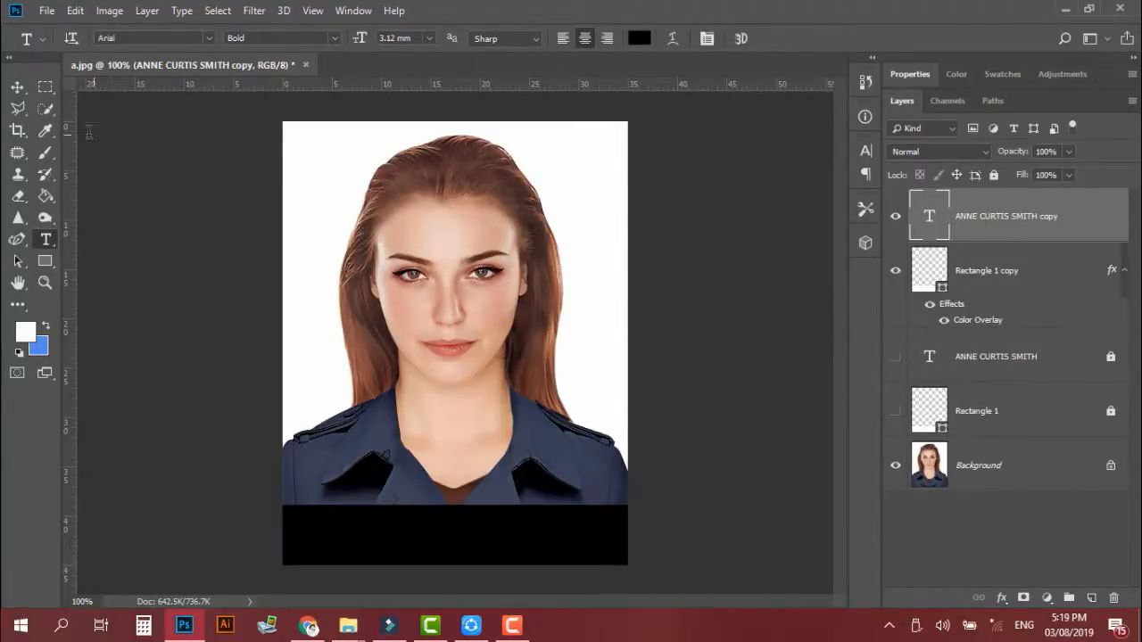
{"action": "left_click", "coordinate": [895, 270]}
{"action": "left_click", "coordinate": [454, 527]}
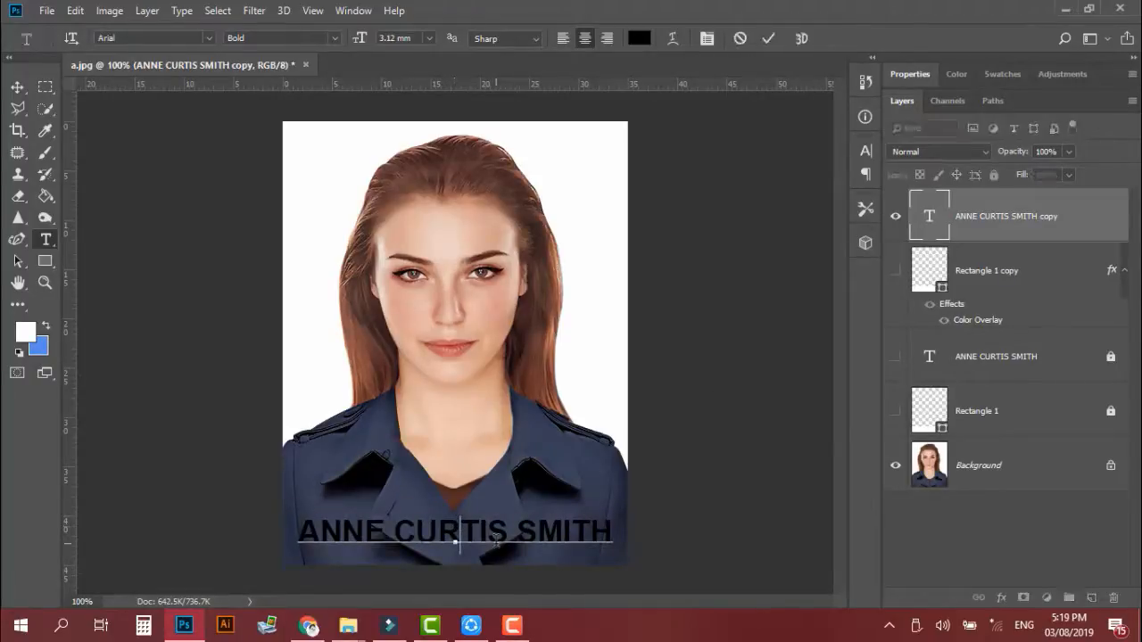
Recolour the whole copied name white (ffffff), commit it and show the black rectangle behind it
{"action": "key", "text": "ctrl+a"}
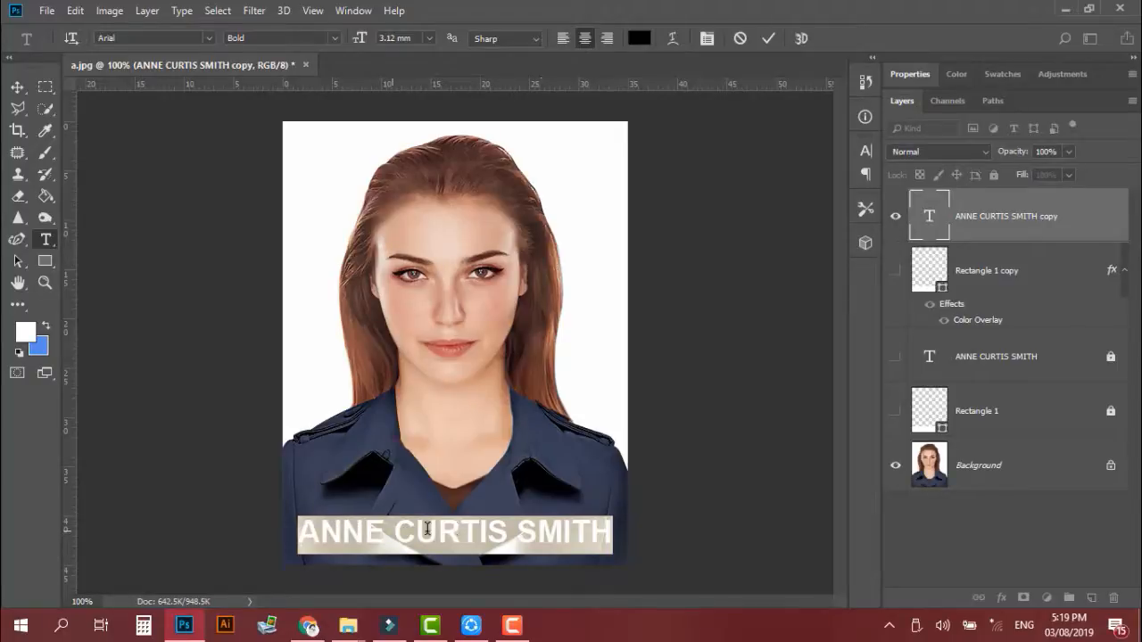
{"action": "left_click", "coordinate": [396, 529]}
{"action": "left_click_drag", "start_coordinate": [456, 530], "coordinate": [532, 529]}
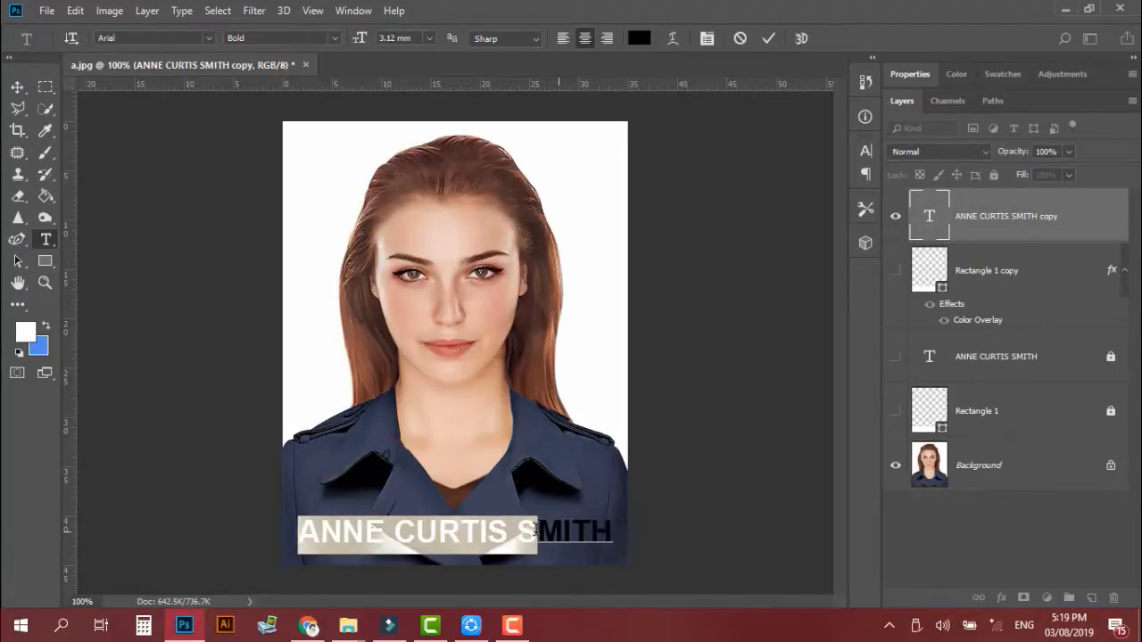
{"action": "left_click", "coordinate": [302, 529]}
{"action": "left_click_drag", "start_coordinate": [301, 529], "coordinate": [614, 529]}
{"action": "left_click", "coordinate": [502, 536]}
{"action": "key", "text": "ctrl+a"}
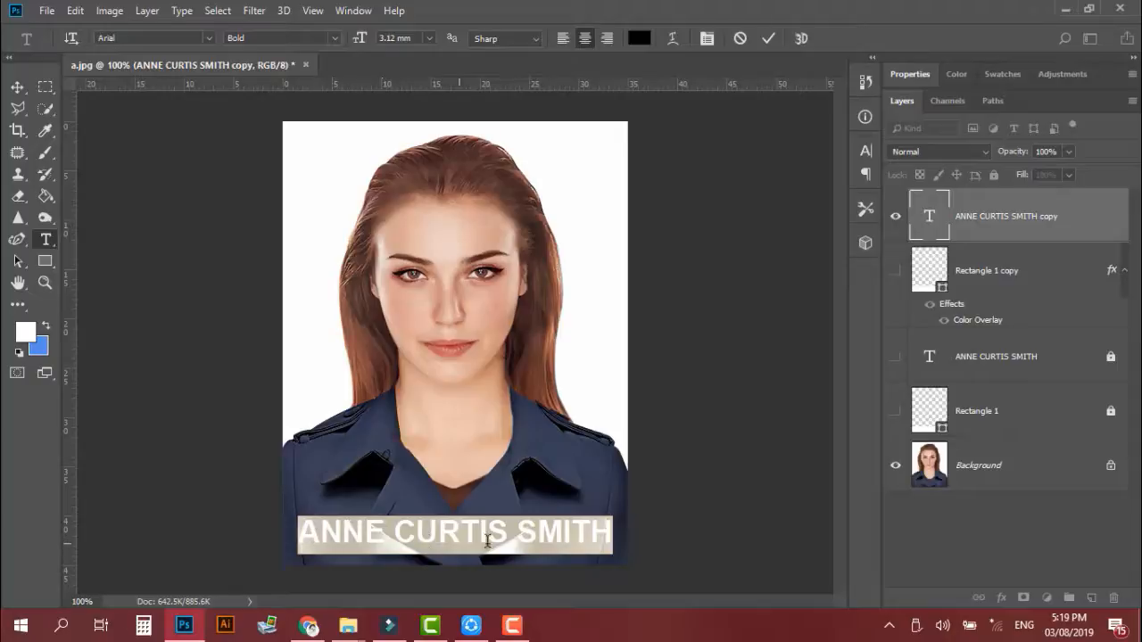
{"action": "left_click", "coordinate": [638, 38]}
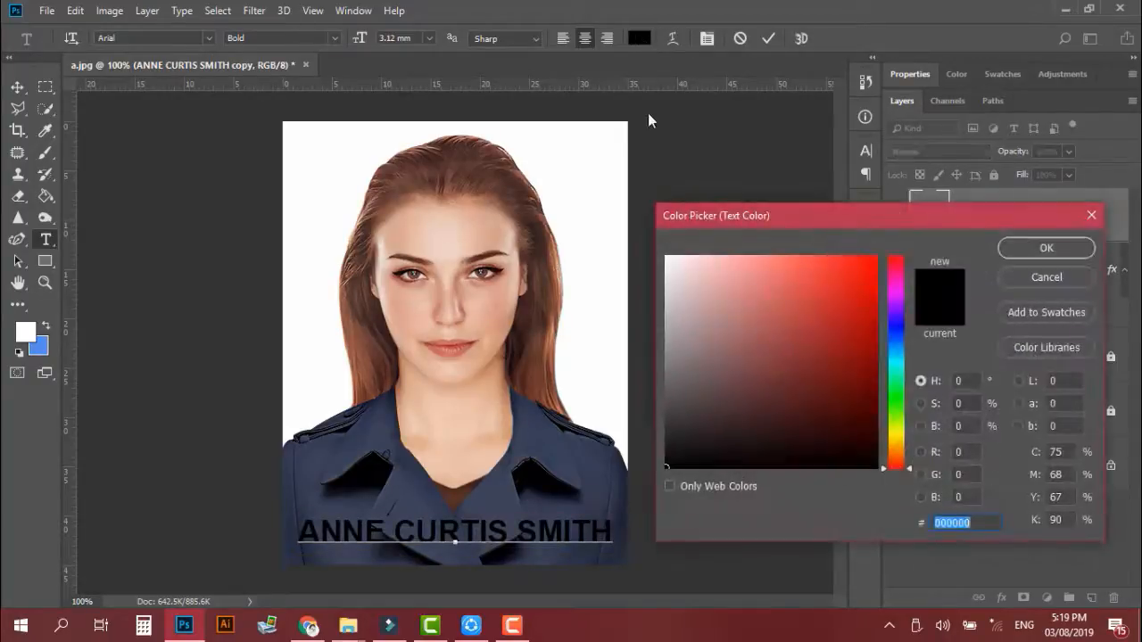
{"action": "type", "text": "ffffff"}
{"action": "left_click", "coordinate": [1023, 248]}
{"action": "left_click", "coordinate": [899, 272]}
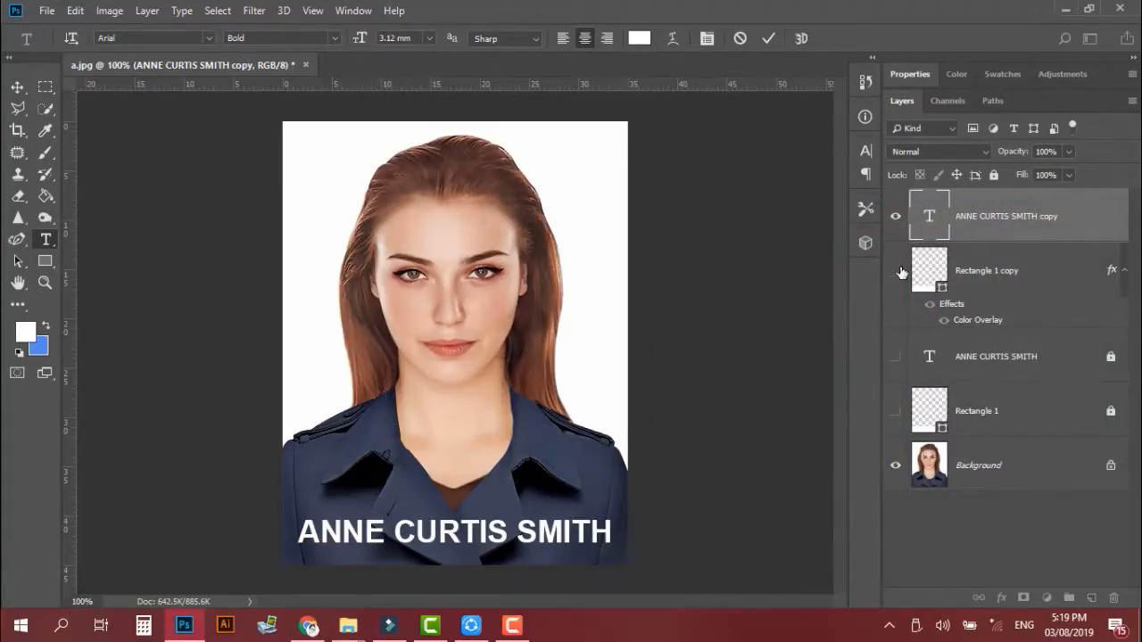
{"action": "left_click", "coordinate": [17, 87]}
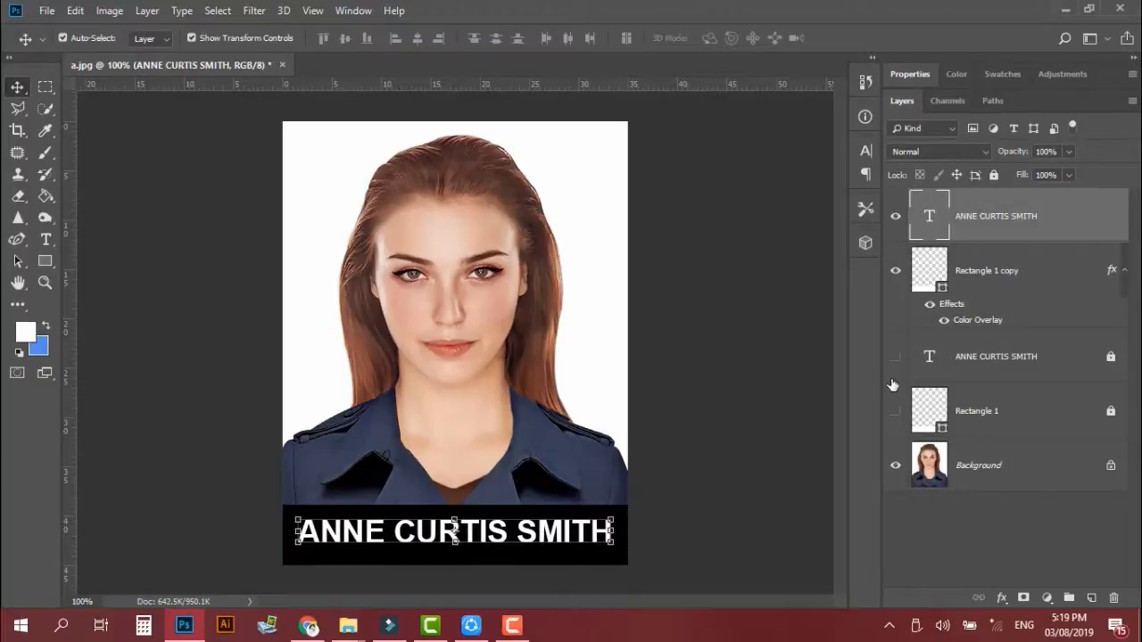
Hide the black name tag's two layers, show the original white tag's text and rectangle to compare, and hide those too
{"action": "left_click", "coordinate": [895, 215]}
{"action": "left_click", "coordinate": [895, 271]}
{"action": "left_click", "coordinate": [895, 356]}
{"action": "left_click", "coordinate": [896, 410]}
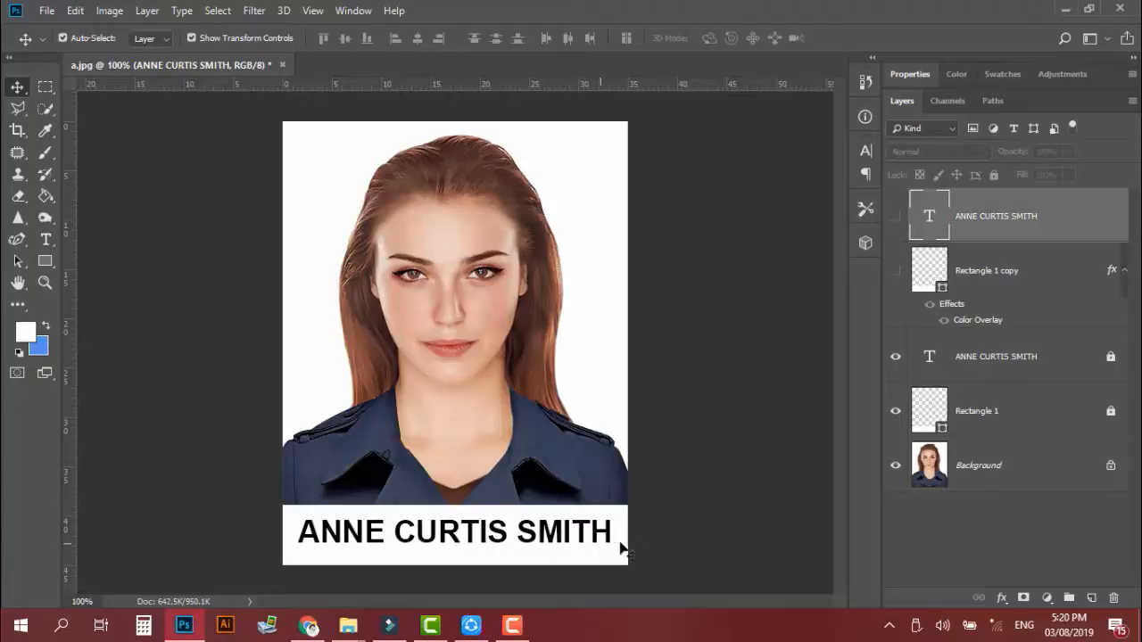
{"action": "left_click", "coordinate": [895, 411]}
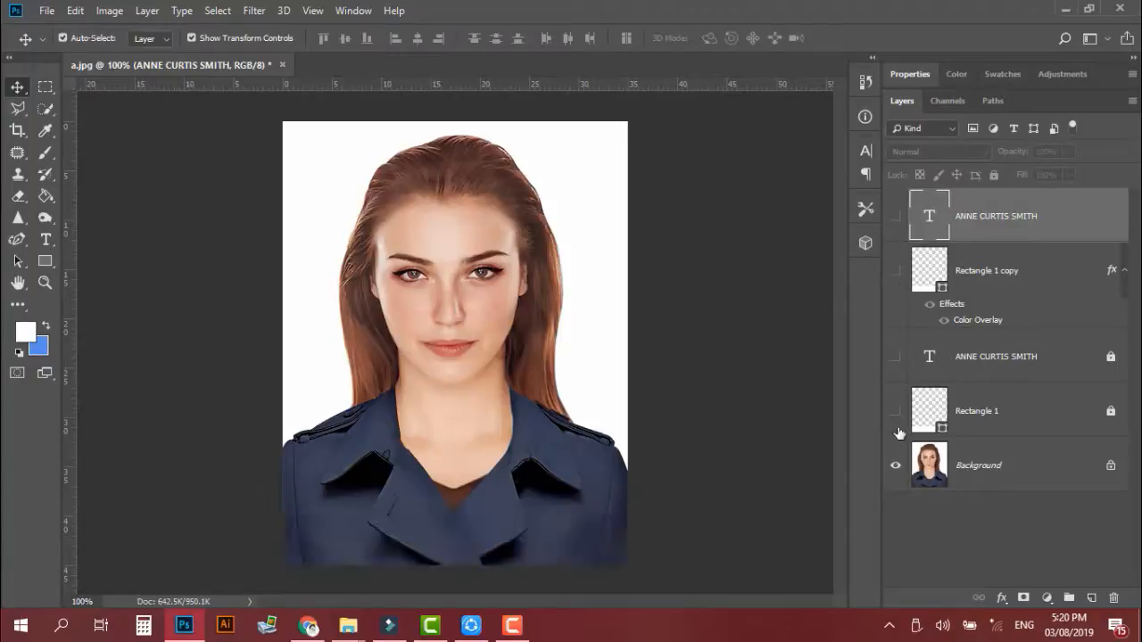
Show the black name tag's rectangle and white text over the photo and deselect the layers
{"action": "left_click", "coordinate": [896, 270]}
{"action": "left_click", "coordinate": [896, 232]}
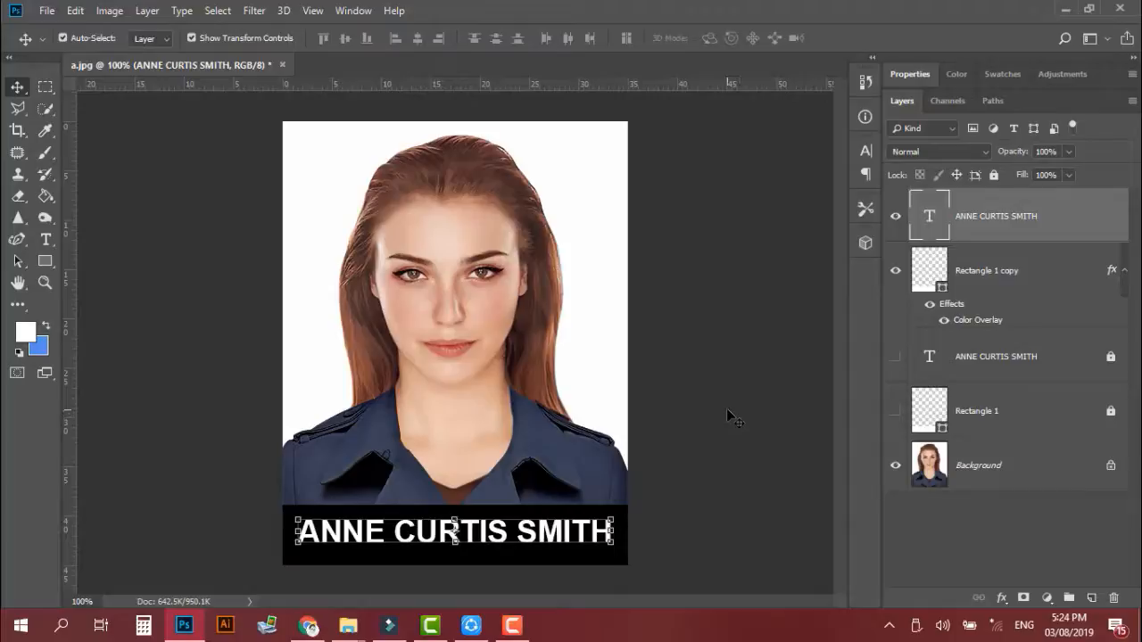
{"action": "left_click", "coordinate": [726, 408]}
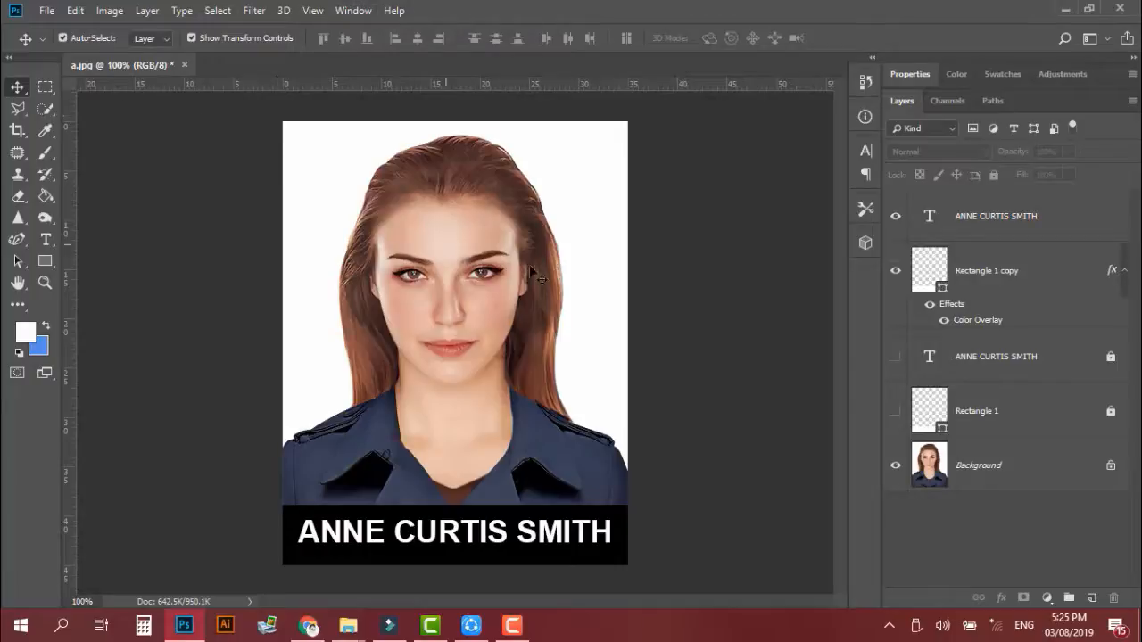
Unlock the original name tag's layers and the background, and merge all layers into a single layer
{"action": "left_click", "coordinate": [998, 216]}
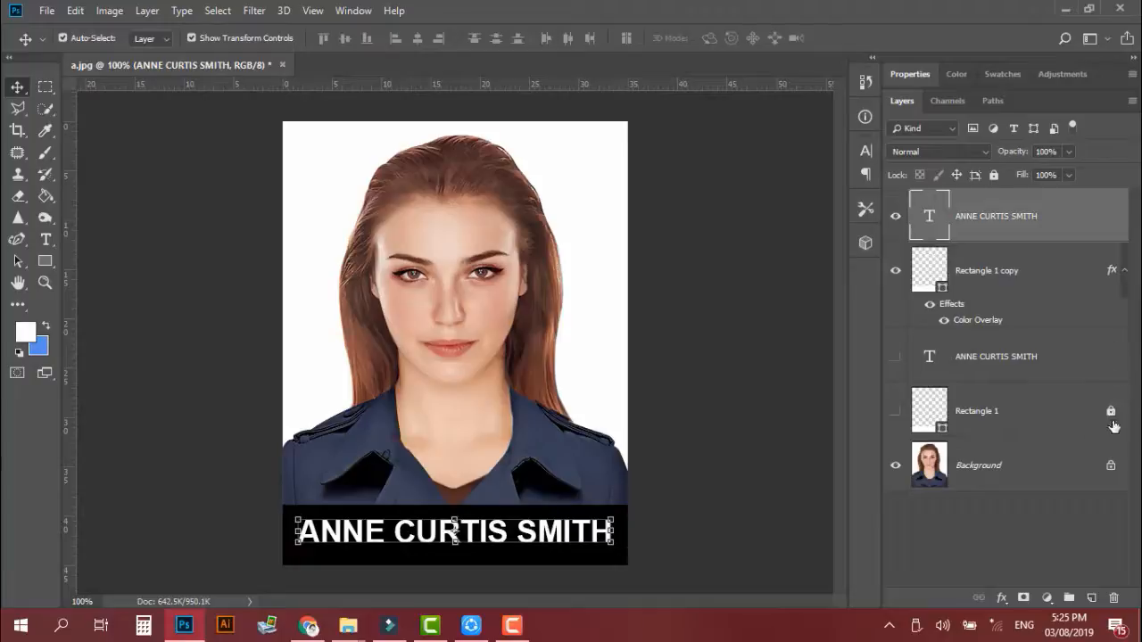
{"action": "left_click", "coordinate": [1111, 465]}
{"action": "left_click", "coordinate": [1024, 224]}
{"action": "left_click", "coordinate": [1003, 477], "text": "shift"}
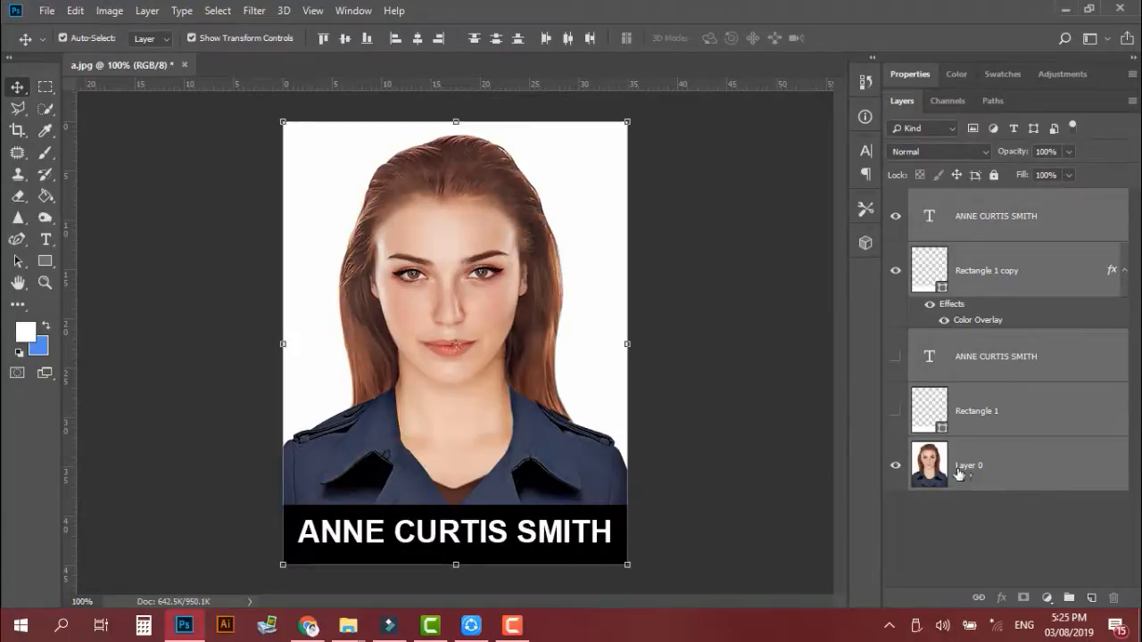
{"action": "right_click", "coordinate": [990, 472]}
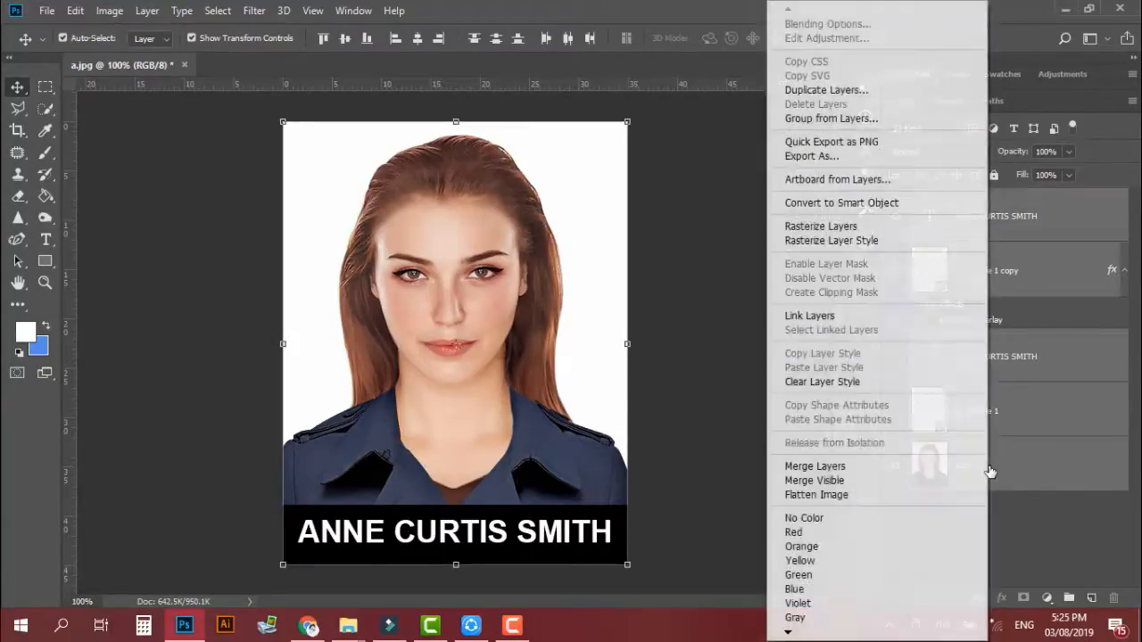
{"action": "left_click", "coordinate": [815, 466]}
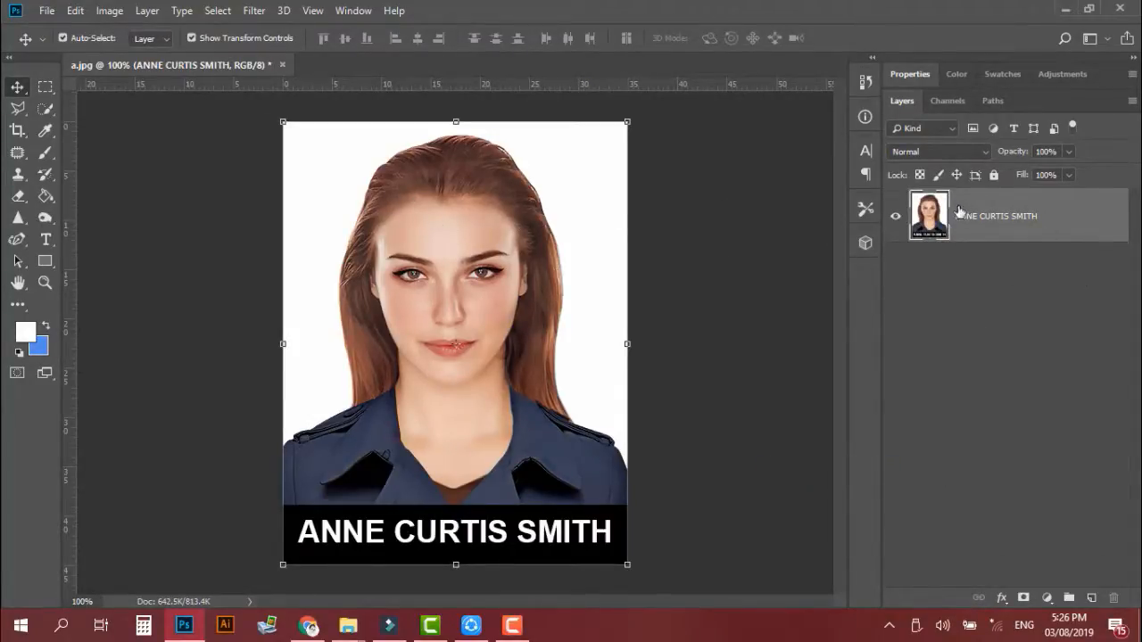
{"action": "left_click_drag", "start_coordinate": [368, 215], "coordinate": [546, 348]}
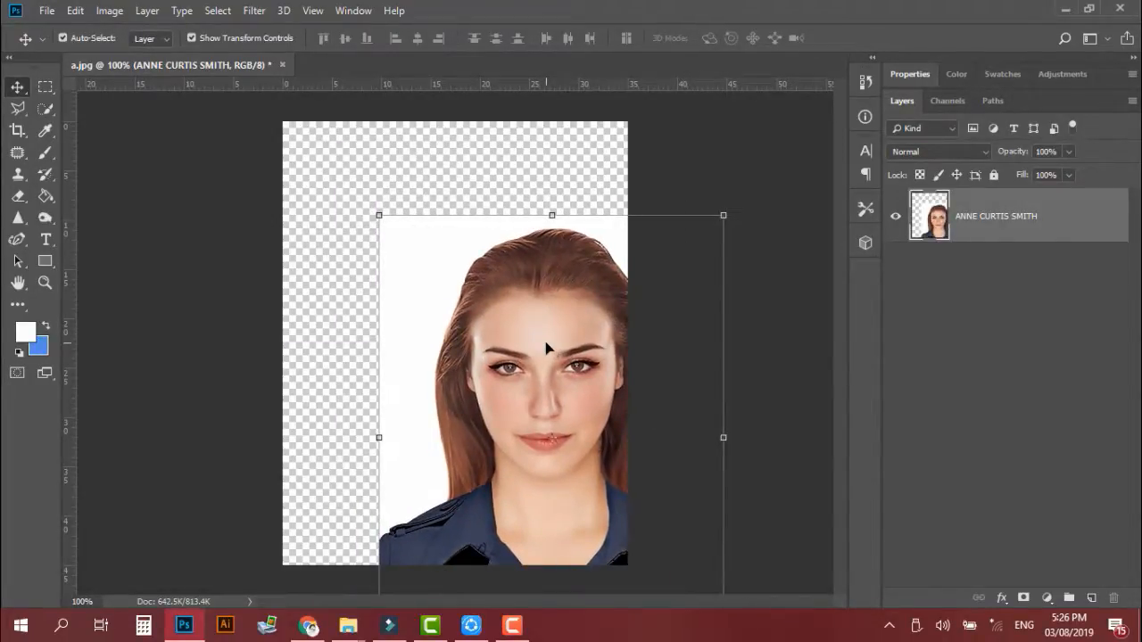
{"action": "key", "text": "ctrl+z"}
Add a 2 px outside stroke in dark grey (505050) around the merged photo
{"action": "left_click", "coordinate": [1004, 605]}
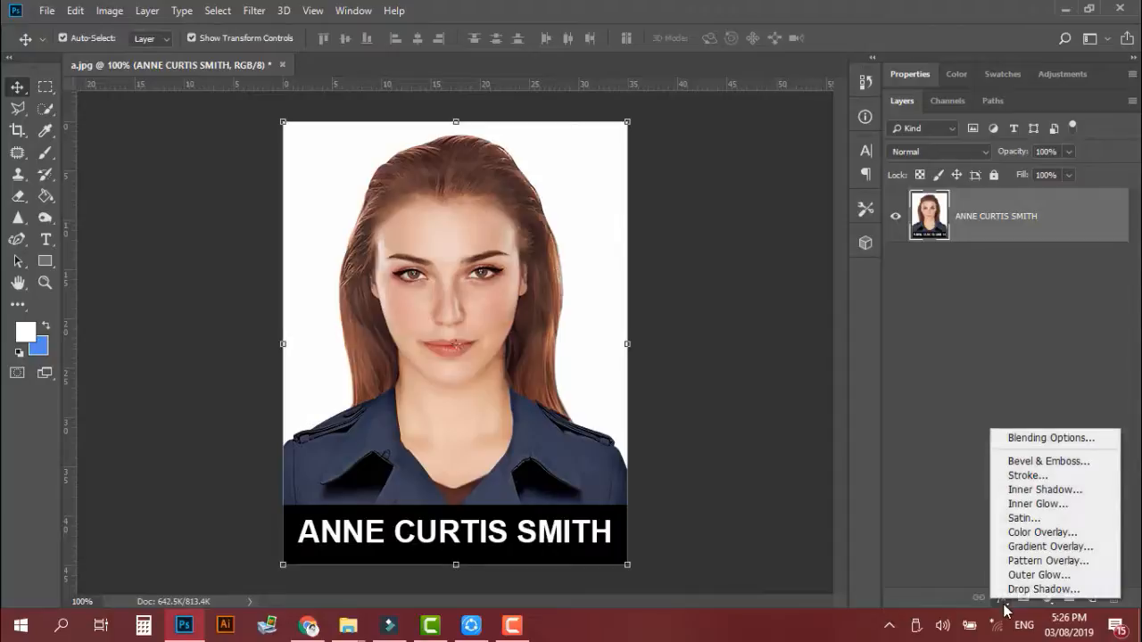
{"action": "left_click", "coordinate": [1027, 476]}
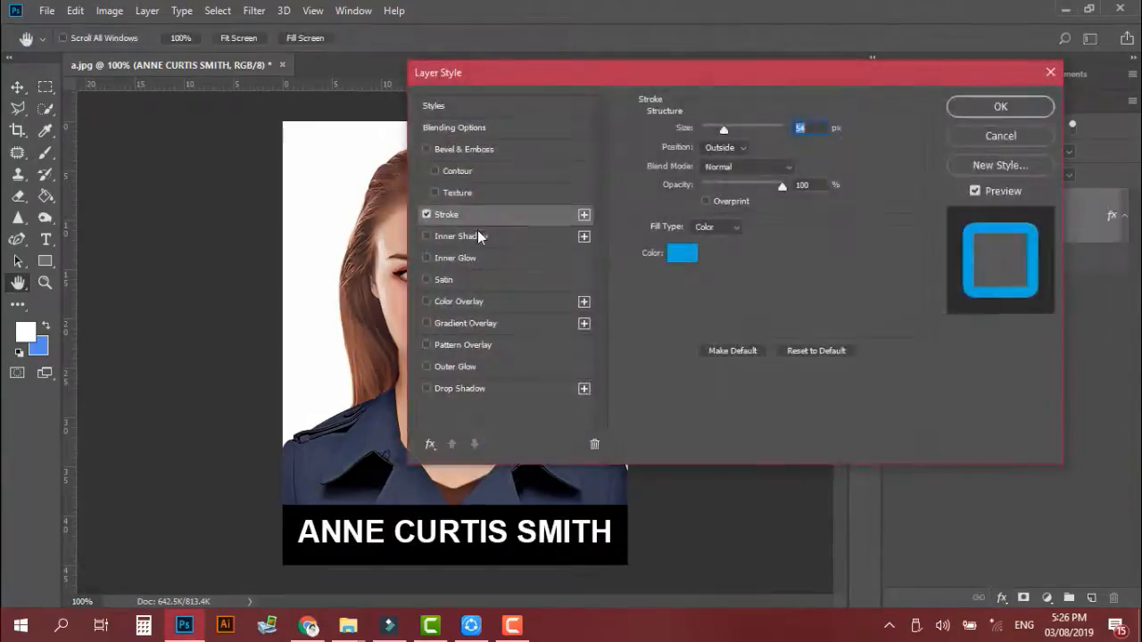
{"action": "left_click_drag", "start_coordinate": [810, 132], "coordinate": [783, 131]}
{"action": "key", "text": "BackSpace"}
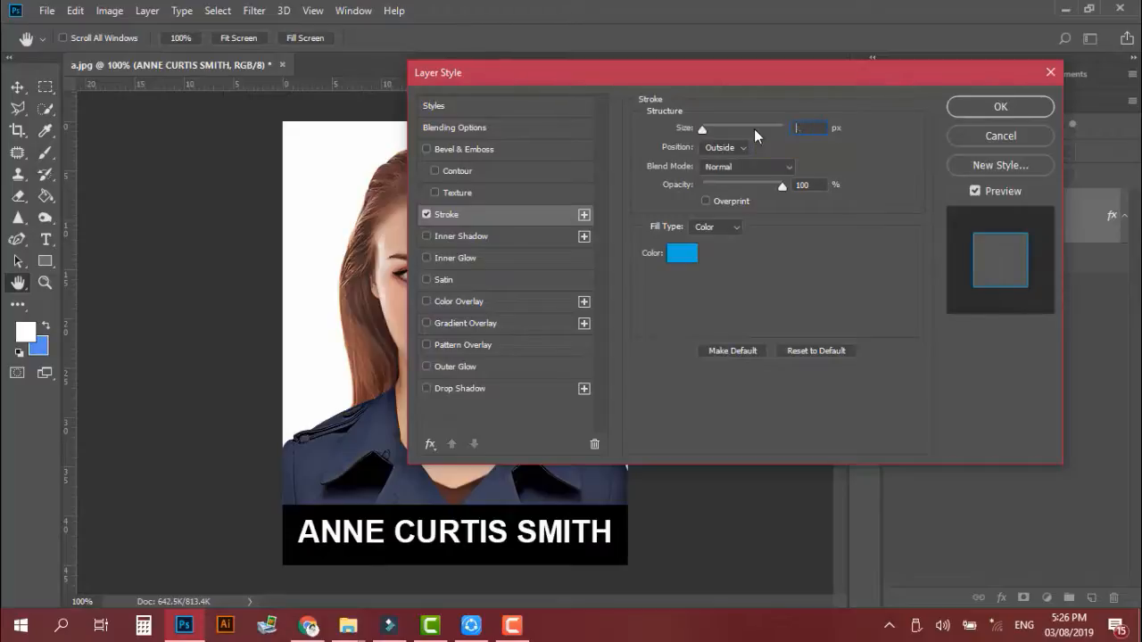
{"action": "left_click", "coordinate": [682, 254]}
{"action": "left_click_drag", "start_coordinate": [667, 356], "coordinate": [663, 383]}
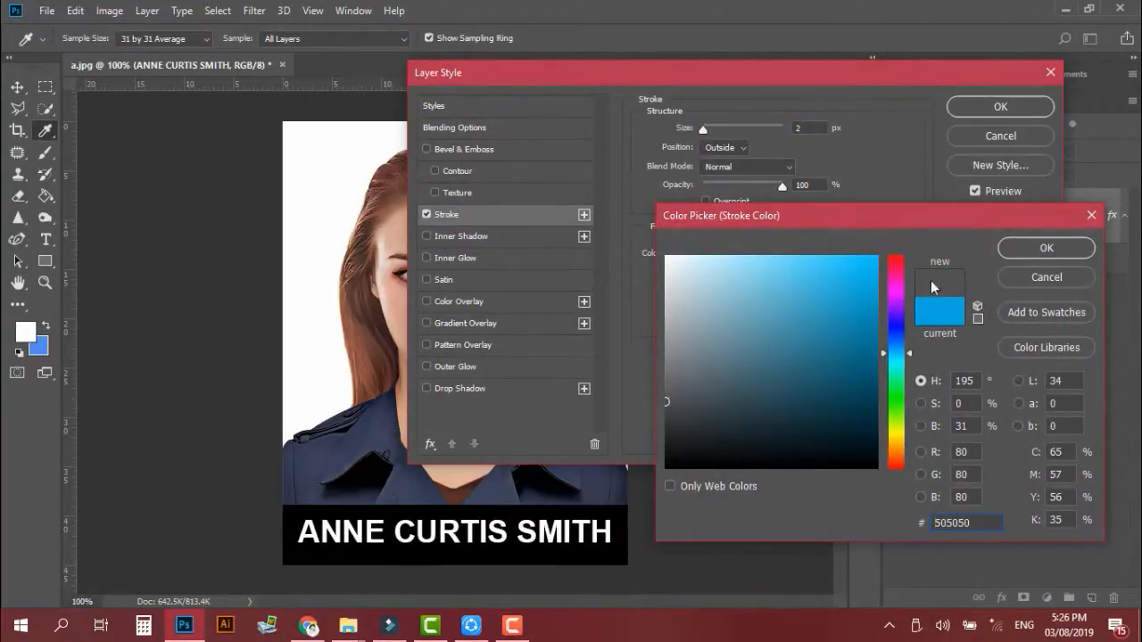
{"action": "left_click", "coordinate": [1045, 249]}
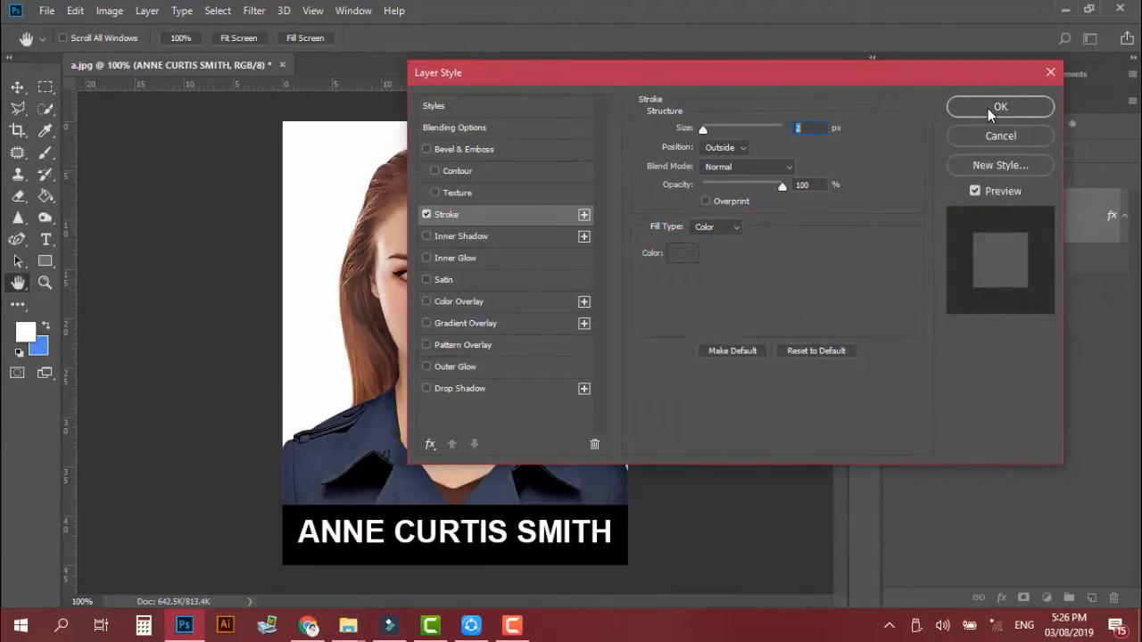
{"action": "left_click", "coordinate": [992, 109]}
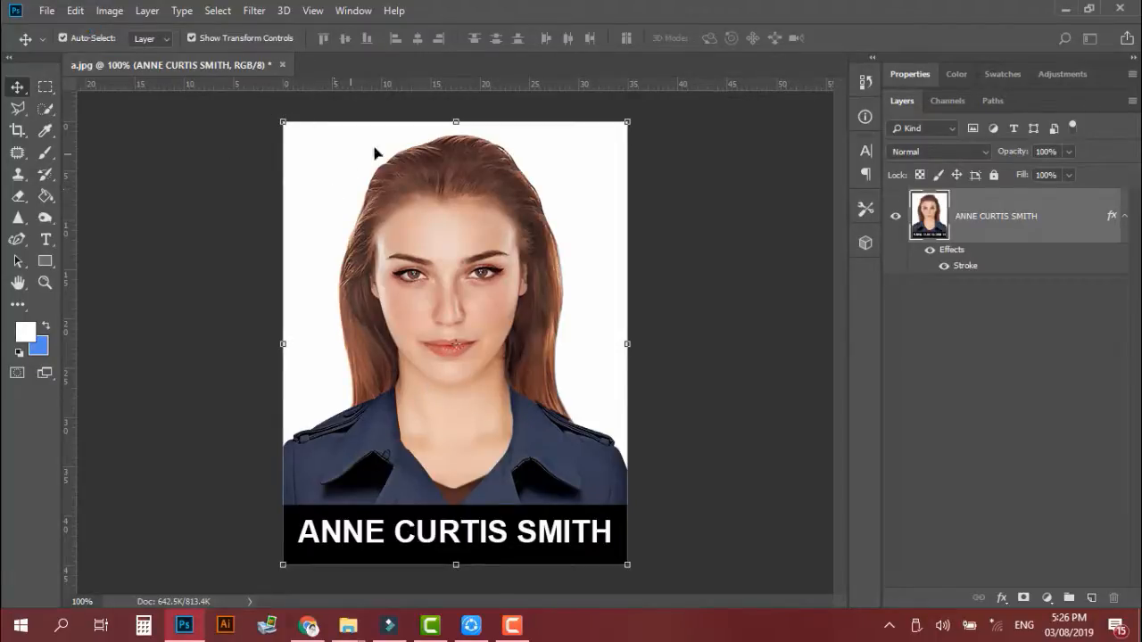
Create an A4 document, 210 × 297 mm at 300 ppi with a white background, and copy the finished photo into it
{"action": "key", "text": "ctrl+n"}
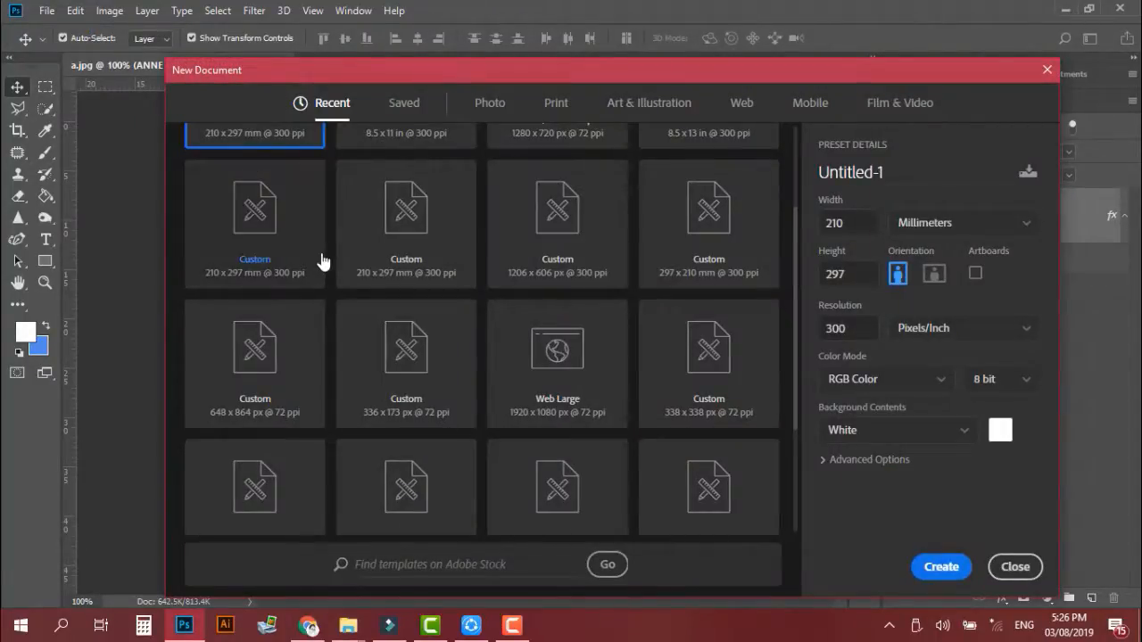
{"action": "scroll", "coordinate": [321, 308], "scroll_direction": "up", "scroll_amount": 3}
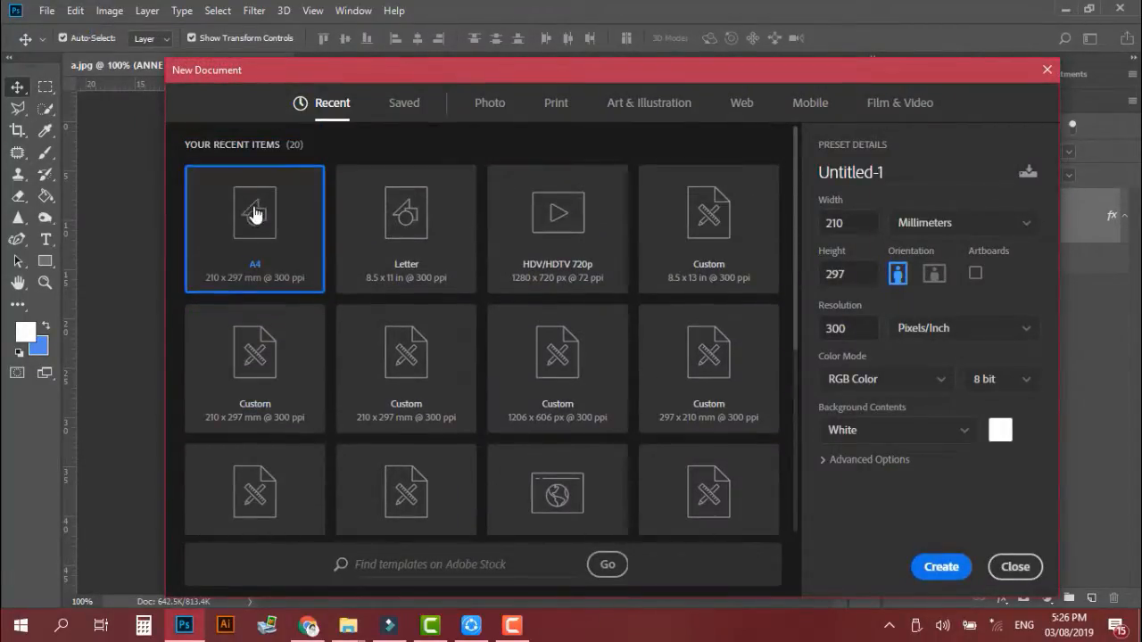
{"action": "left_click", "coordinate": [941, 567]}
{"action": "left_click", "coordinate": [170, 64]}
{"action": "left_click_drag", "start_coordinate": [428, 224], "coordinate": [446, 184]}
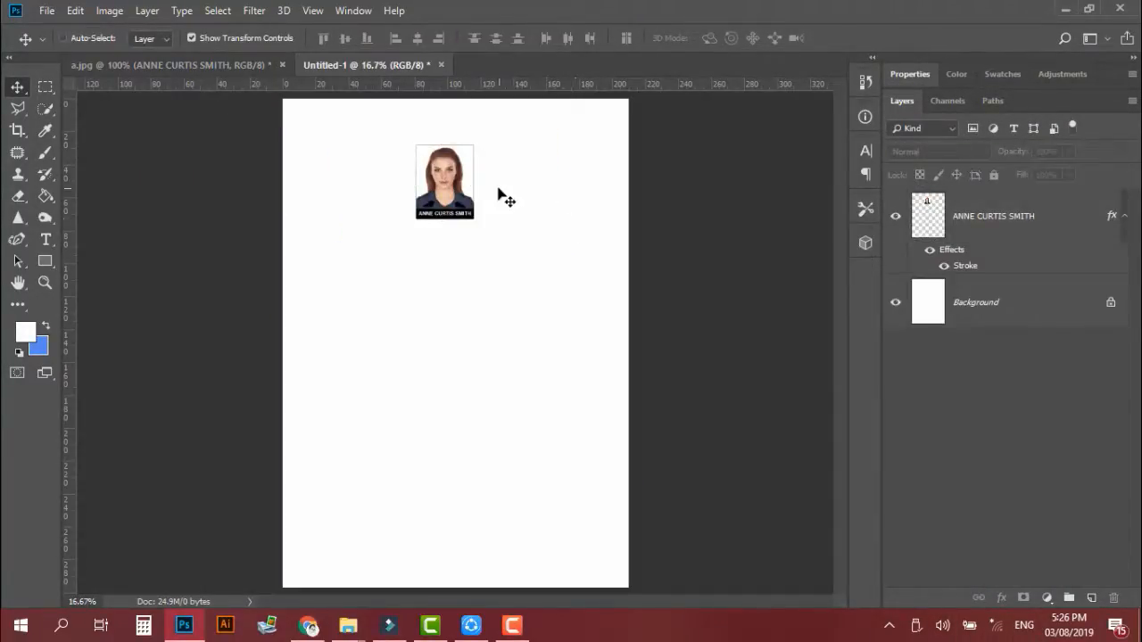
Move the photo to the page's upper-left corner and place a copy directly beside it on the right
{"action": "scroll", "coordinate": [506, 198], "scroll_direction": "up", "scroll_amount": 5}
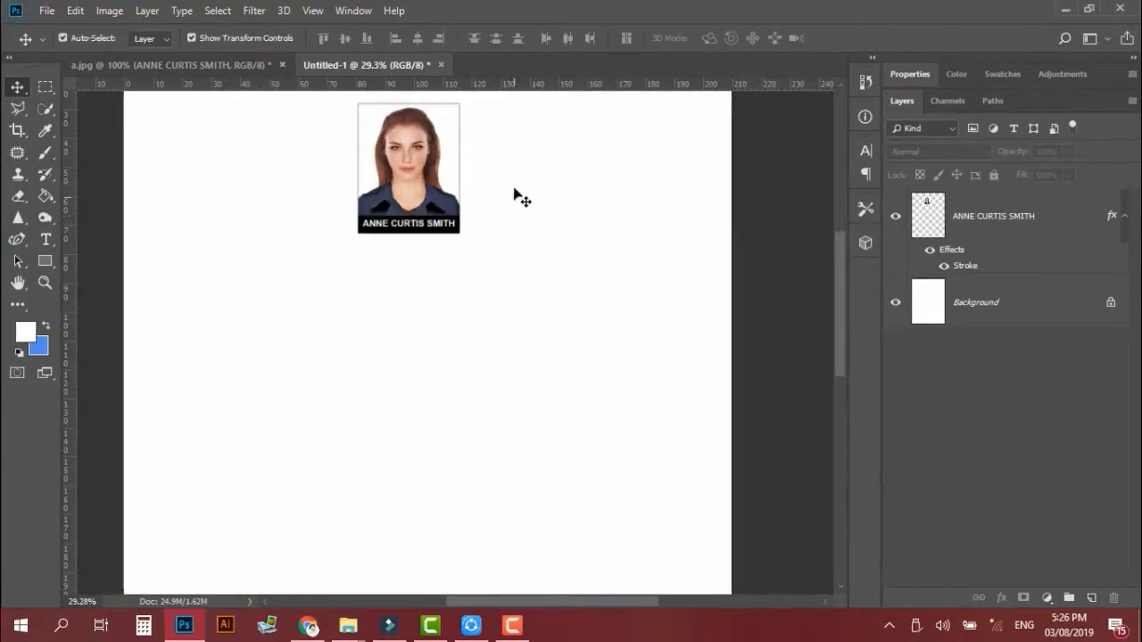
{"action": "left_click_drag", "start_coordinate": [514, 189], "coordinate": [594, 308]}
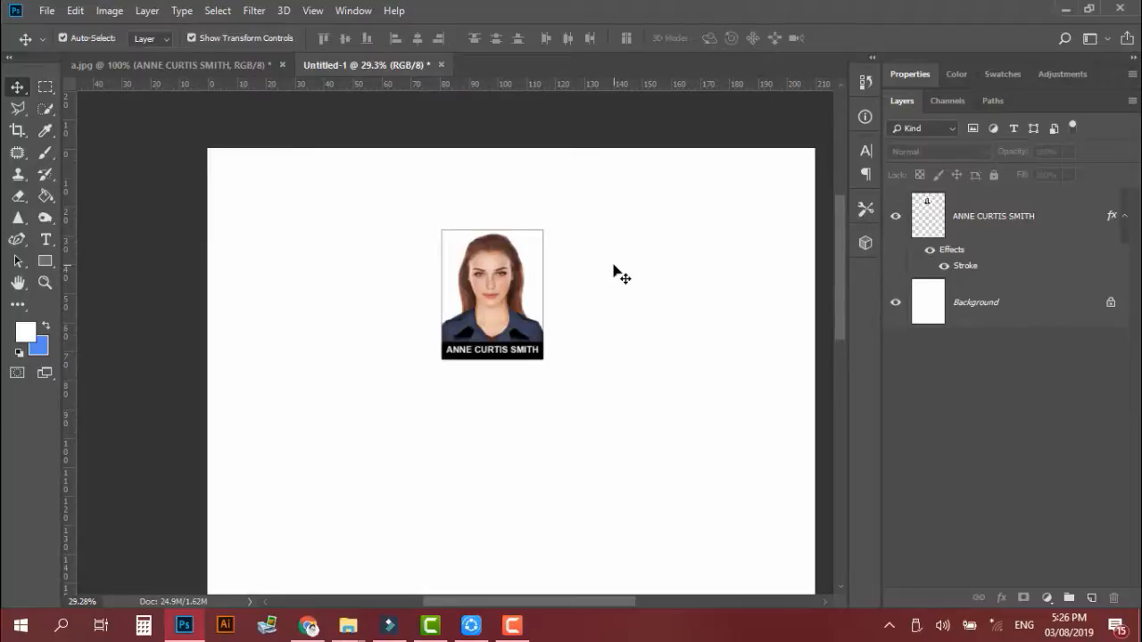
{"action": "left_click_drag", "start_coordinate": [527, 264], "coordinate": [317, 195]}
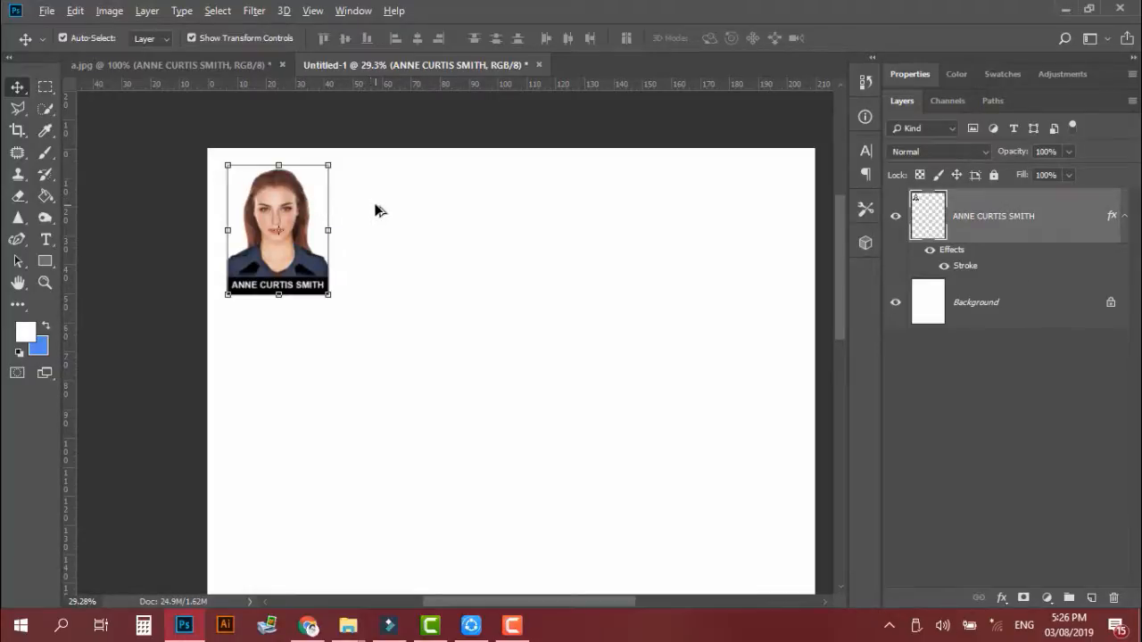
{"action": "left_click_drag", "start_coordinate": [299, 188], "coordinate": [400, 190]}
{"action": "left_click", "coordinate": [520, 221]}
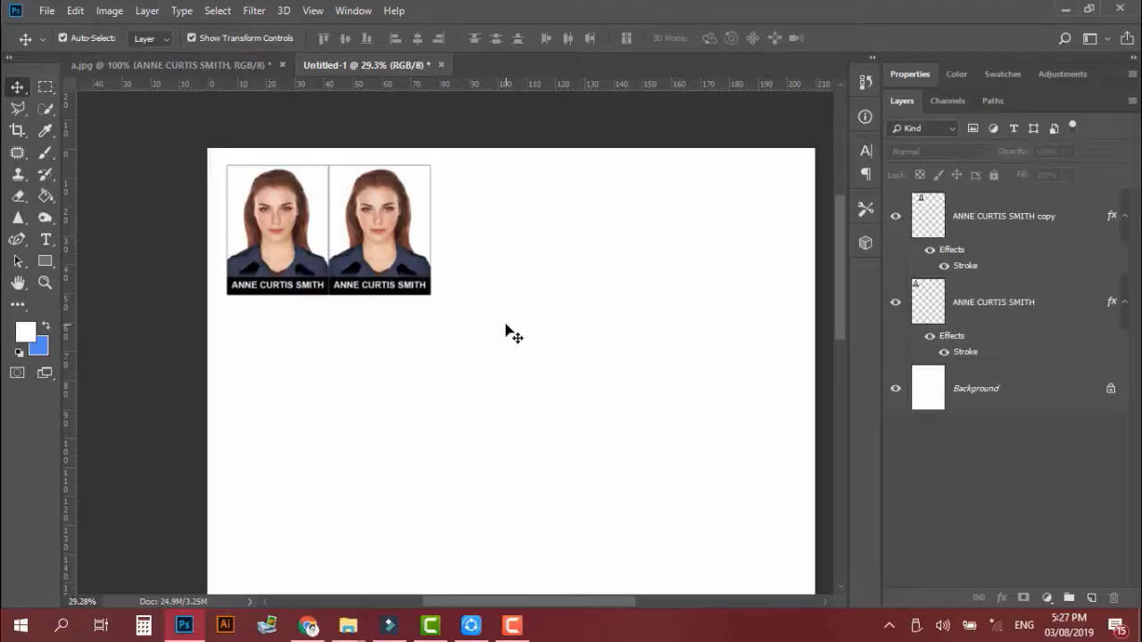
Duplicate the pair of photos to form a row of four and move the row closer to the page's corner
{"action": "left_click_drag", "start_coordinate": [520, 355], "coordinate": [236, 173]}
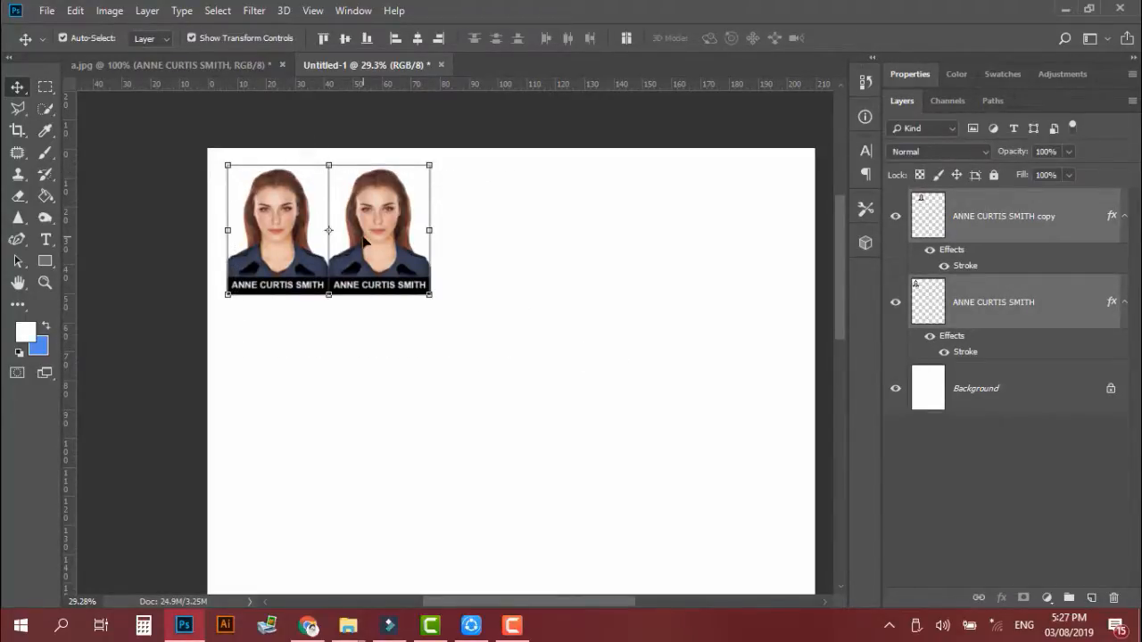
{"action": "left_click_drag", "start_coordinate": [283, 248], "coordinate": [483, 246]}
{"action": "left_click_drag", "start_coordinate": [665, 321], "coordinate": [274, 224]}
{"action": "left_click", "coordinate": [580, 458]}
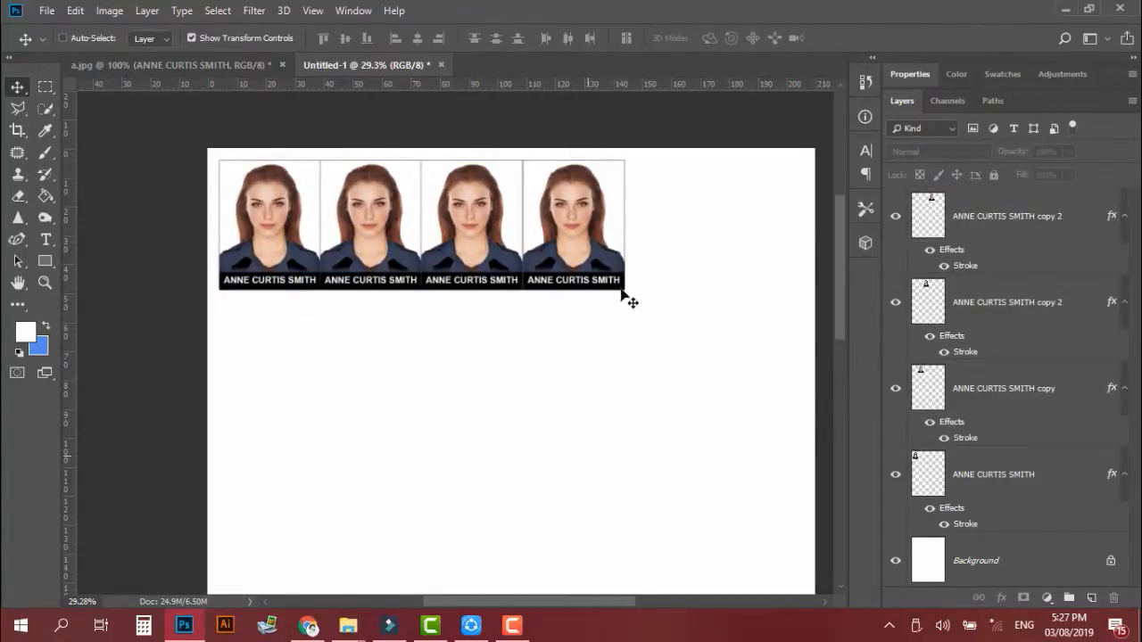
Check the page with the four photos in the print settings and cancel without printing
{"action": "key", "text": "ctrl+p"}
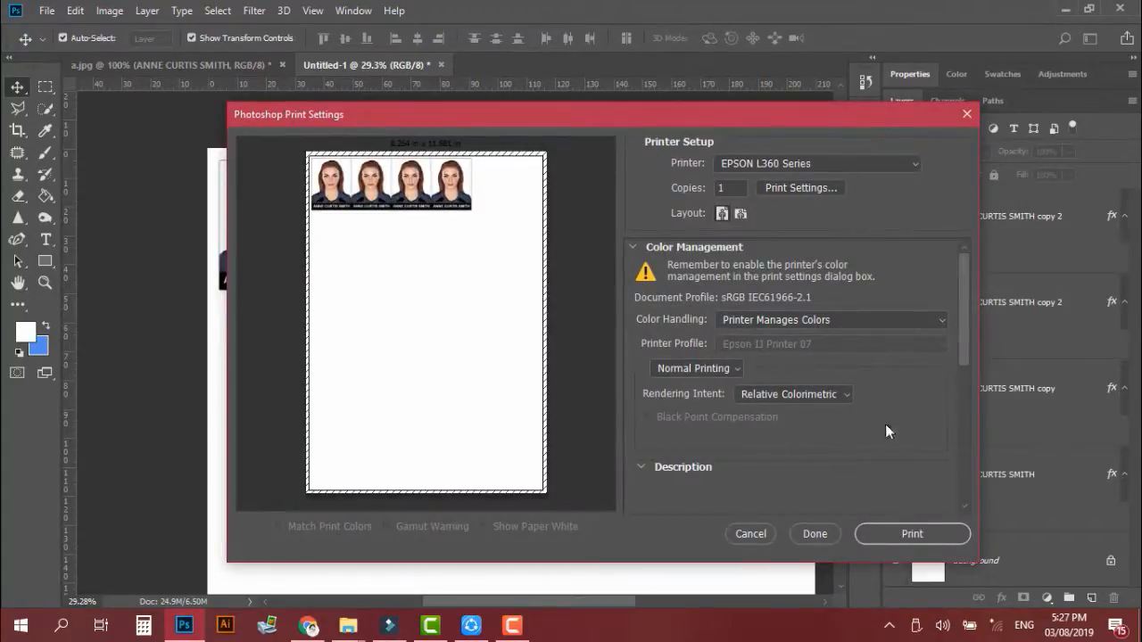
{"action": "left_click", "coordinate": [760, 538]}
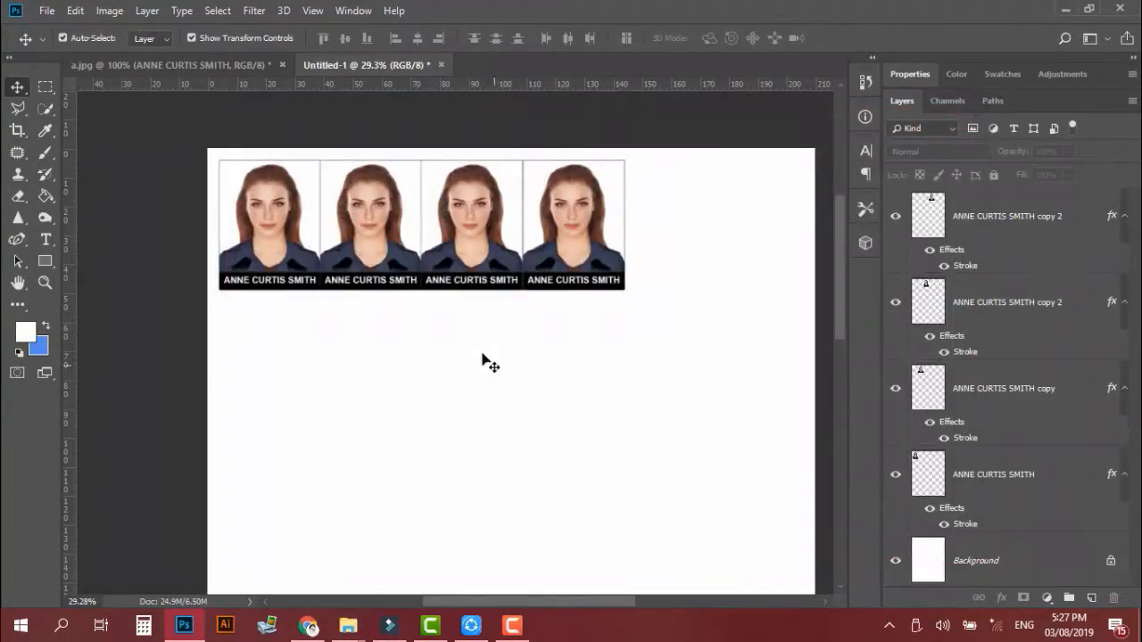
Shift the second, third and fourth photos together to the right, leaving a gap of about 2.5 mm after the first
{"action": "scroll", "coordinate": [321, 298], "scroll_direction": "up", "scroll_amount": 5}
{"action": "scroll", "coordinate": [326, 300], "scroll_direction": "down", "scroll_amount": 4}
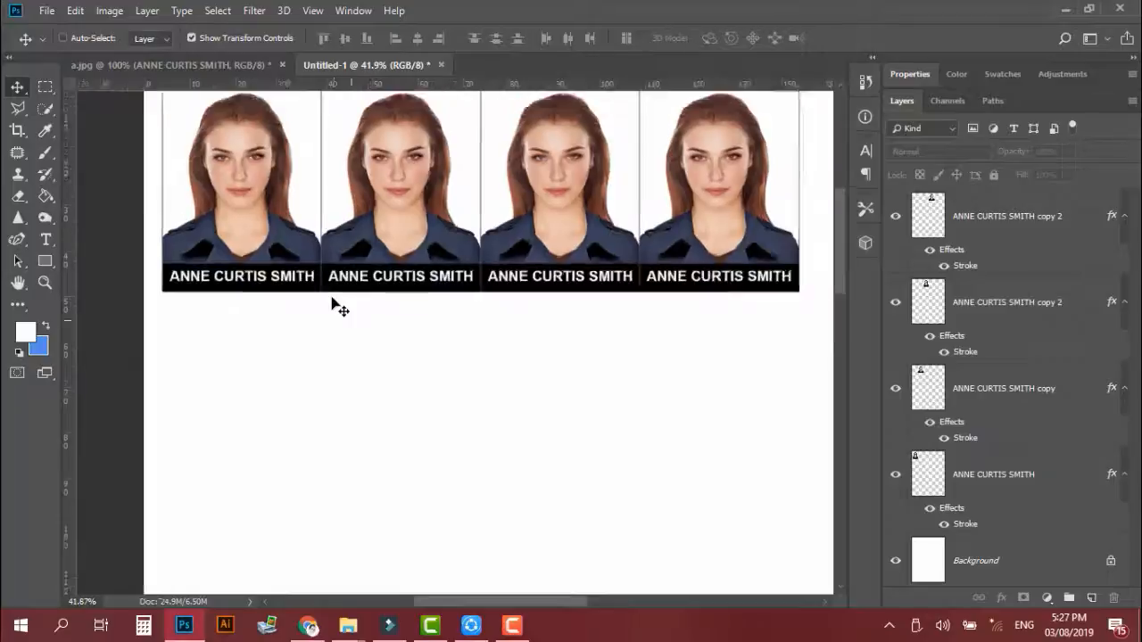
{"action": "left_click_drag", "start_coordinate": [658, 321], "coordinate": [391, 277]}
{"action": "left_click_drag", "start_coordinate": [495, 269], "coordinate": [496, 269]}
{"action": "left_click", "coordinate": [519, 353]}
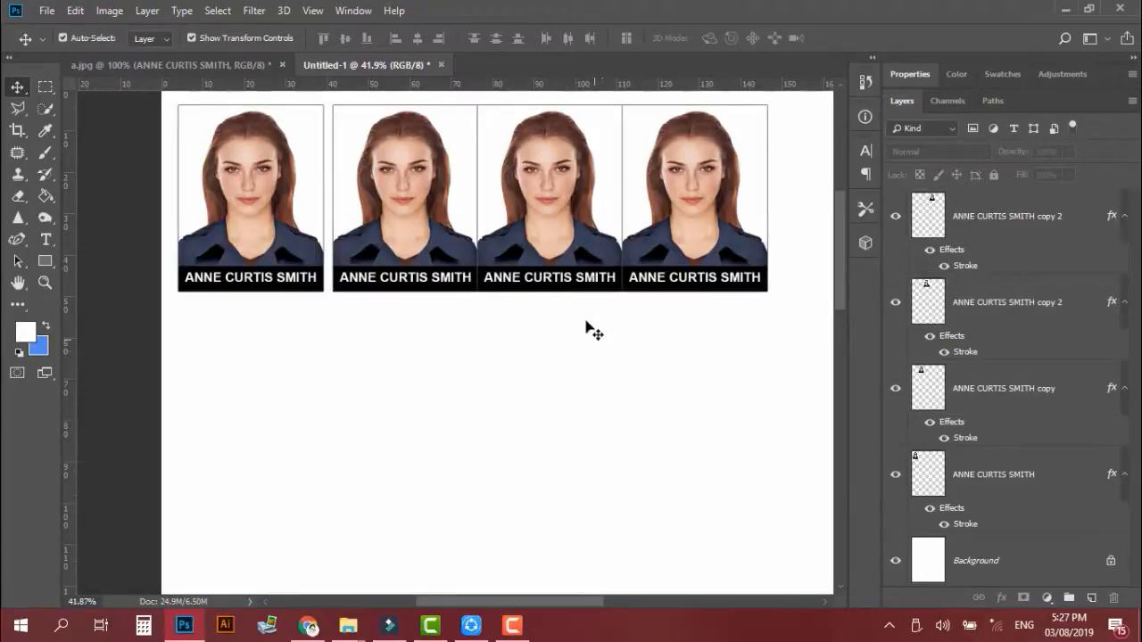
Move the third and fourth photos apart so all four are evenly spaced with gaps of about 2.5 mm
{"action": "left_click", "coordinate": [562, 261]}
{"action": "left_click_drag", "start_coordinate": [691, 247], "coordinate": [782, 247]}
{"action": "left_click_drag", "start_coordinate": [577, 236], "coordinate": [588, 238]}
{"action": "left_click", "coordinate": [730, 234]}
{"action": "left_click_drag", "start_coordinate": [730, 236], "coordinate": [690, 236]}
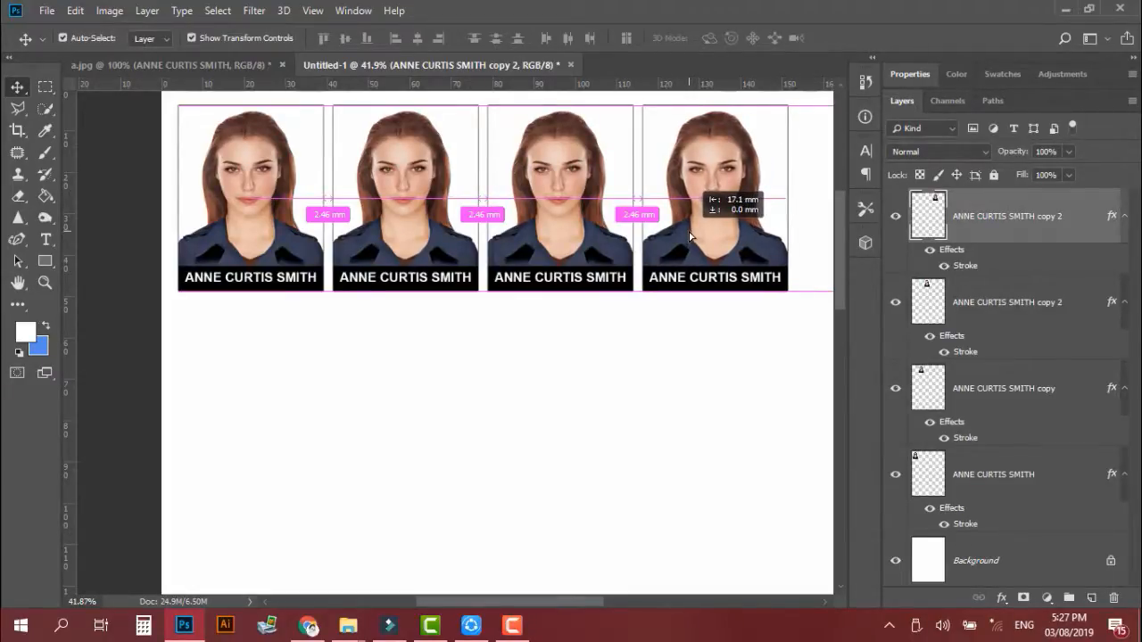
{"action": "left_click_drag", "start_coordinate": [690, 236], "coordinate": [689, 236]}
{"action": "left_click", "coordinate": [618, 398]}
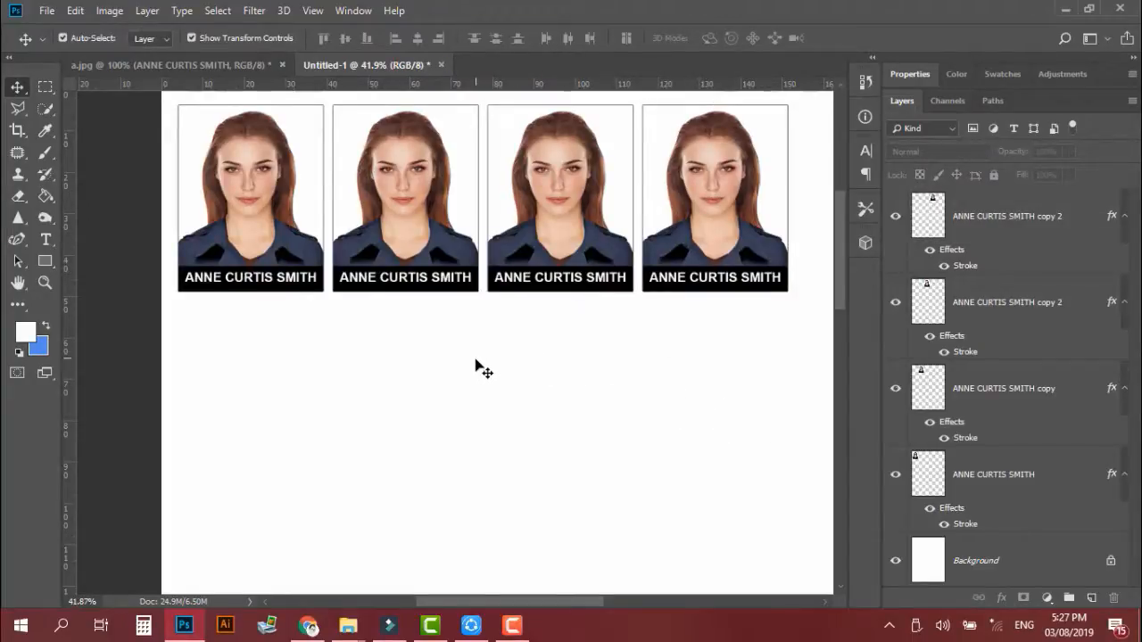
{"action": "scroll", "coordinate": [475, 367], "scroll_direction": "up", "scroll_amount": 2}
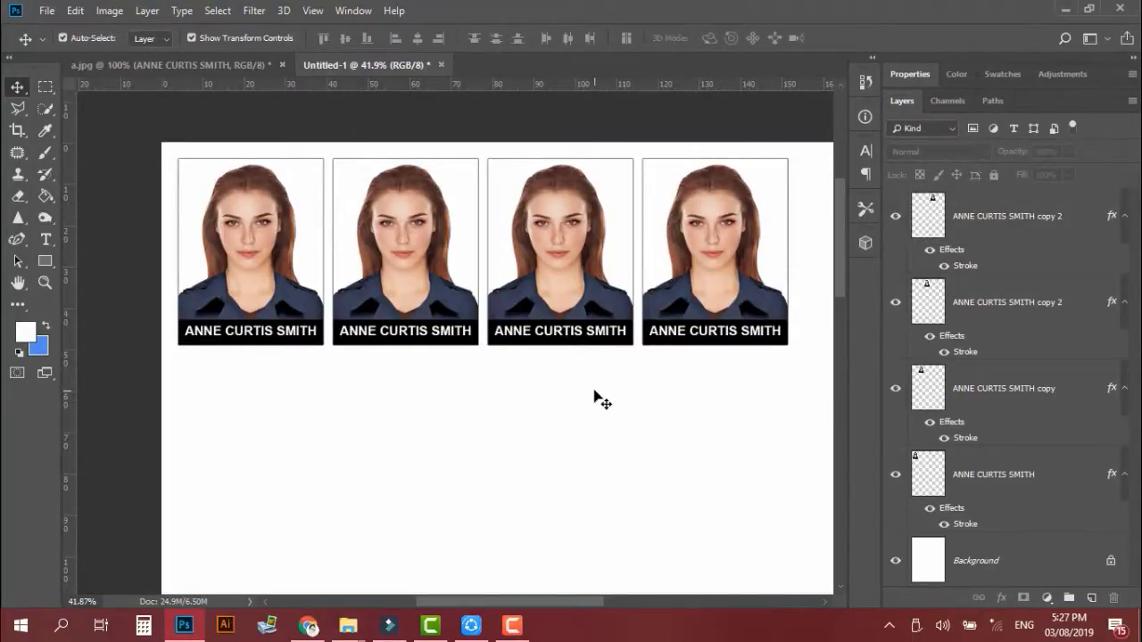
{"action": "scroll", "coordinate": [595, 392], "scroll_direction": "right", "scroll_amount": 2}
{"action": "scroll", "coordinate": [595, 398], "scroll_direction": "down", "scroll_amount": 6}
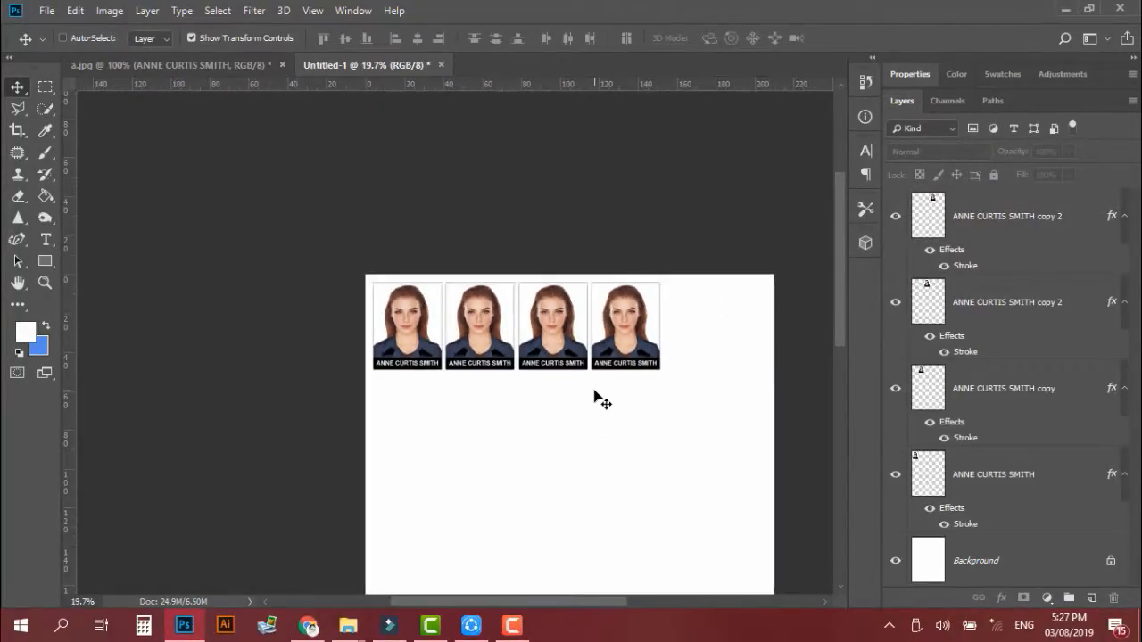
{"action": "scroll", "coordinate": [595, 398], "scroll_direction": "up", "scroll_amount": 1}
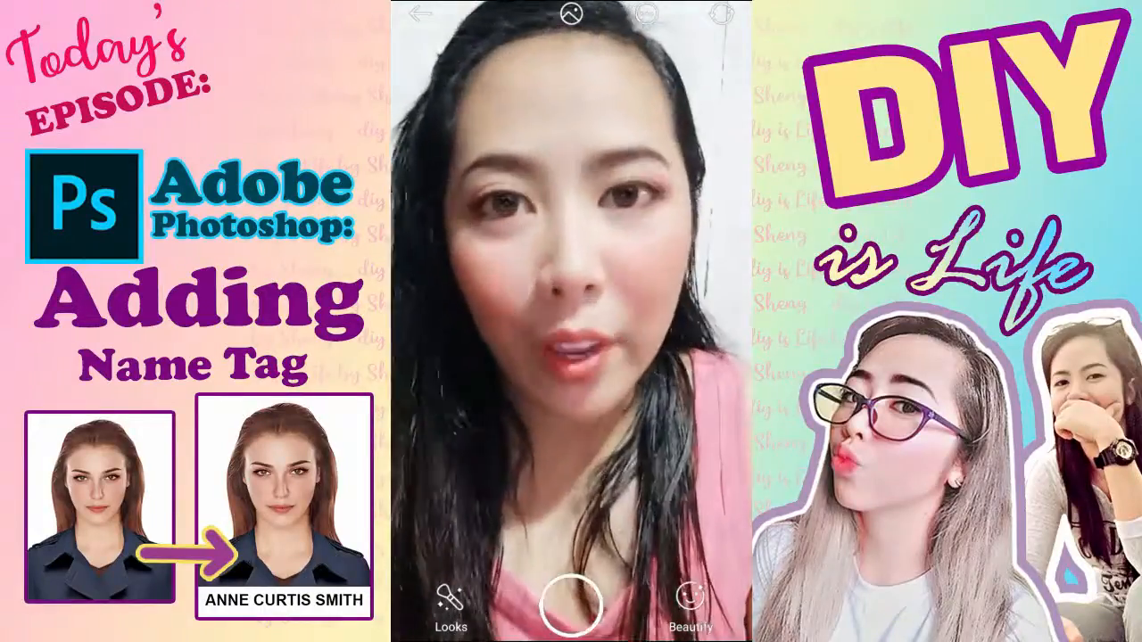